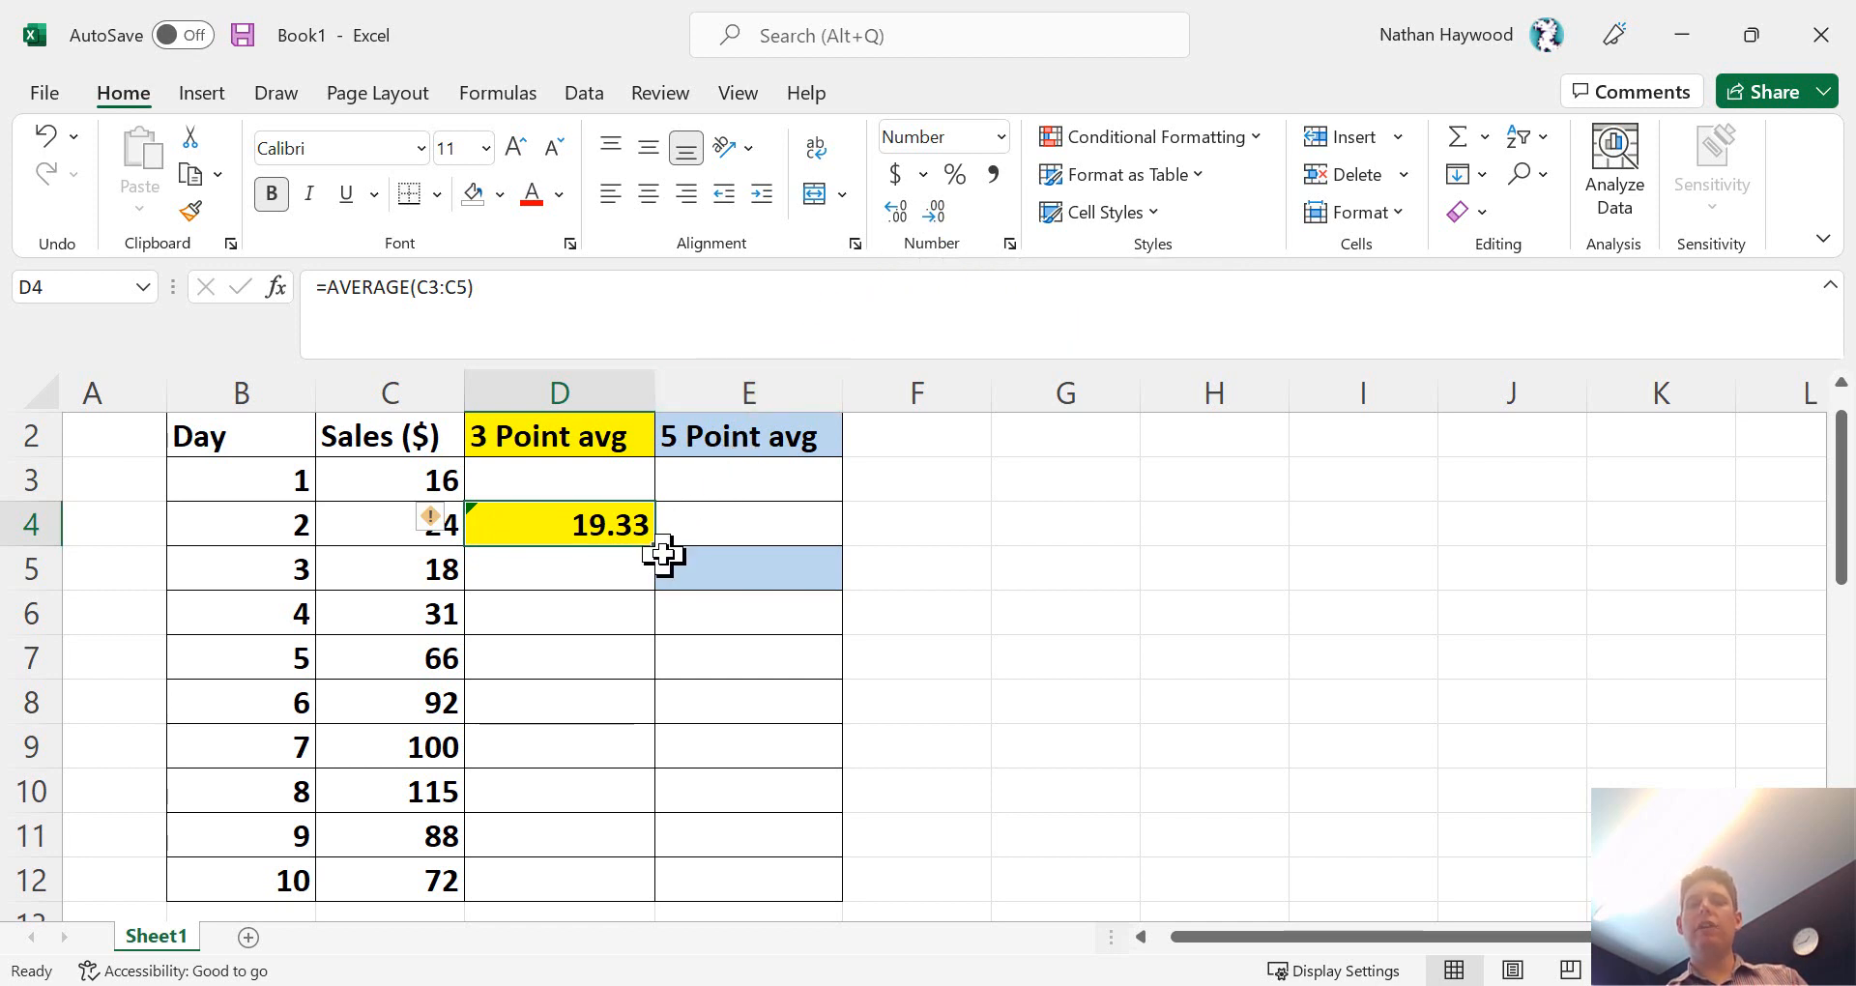
- Fill the 3-point average formula from D4 down through D11
drag(658, 547, 623, 856)
click(1093, 766)
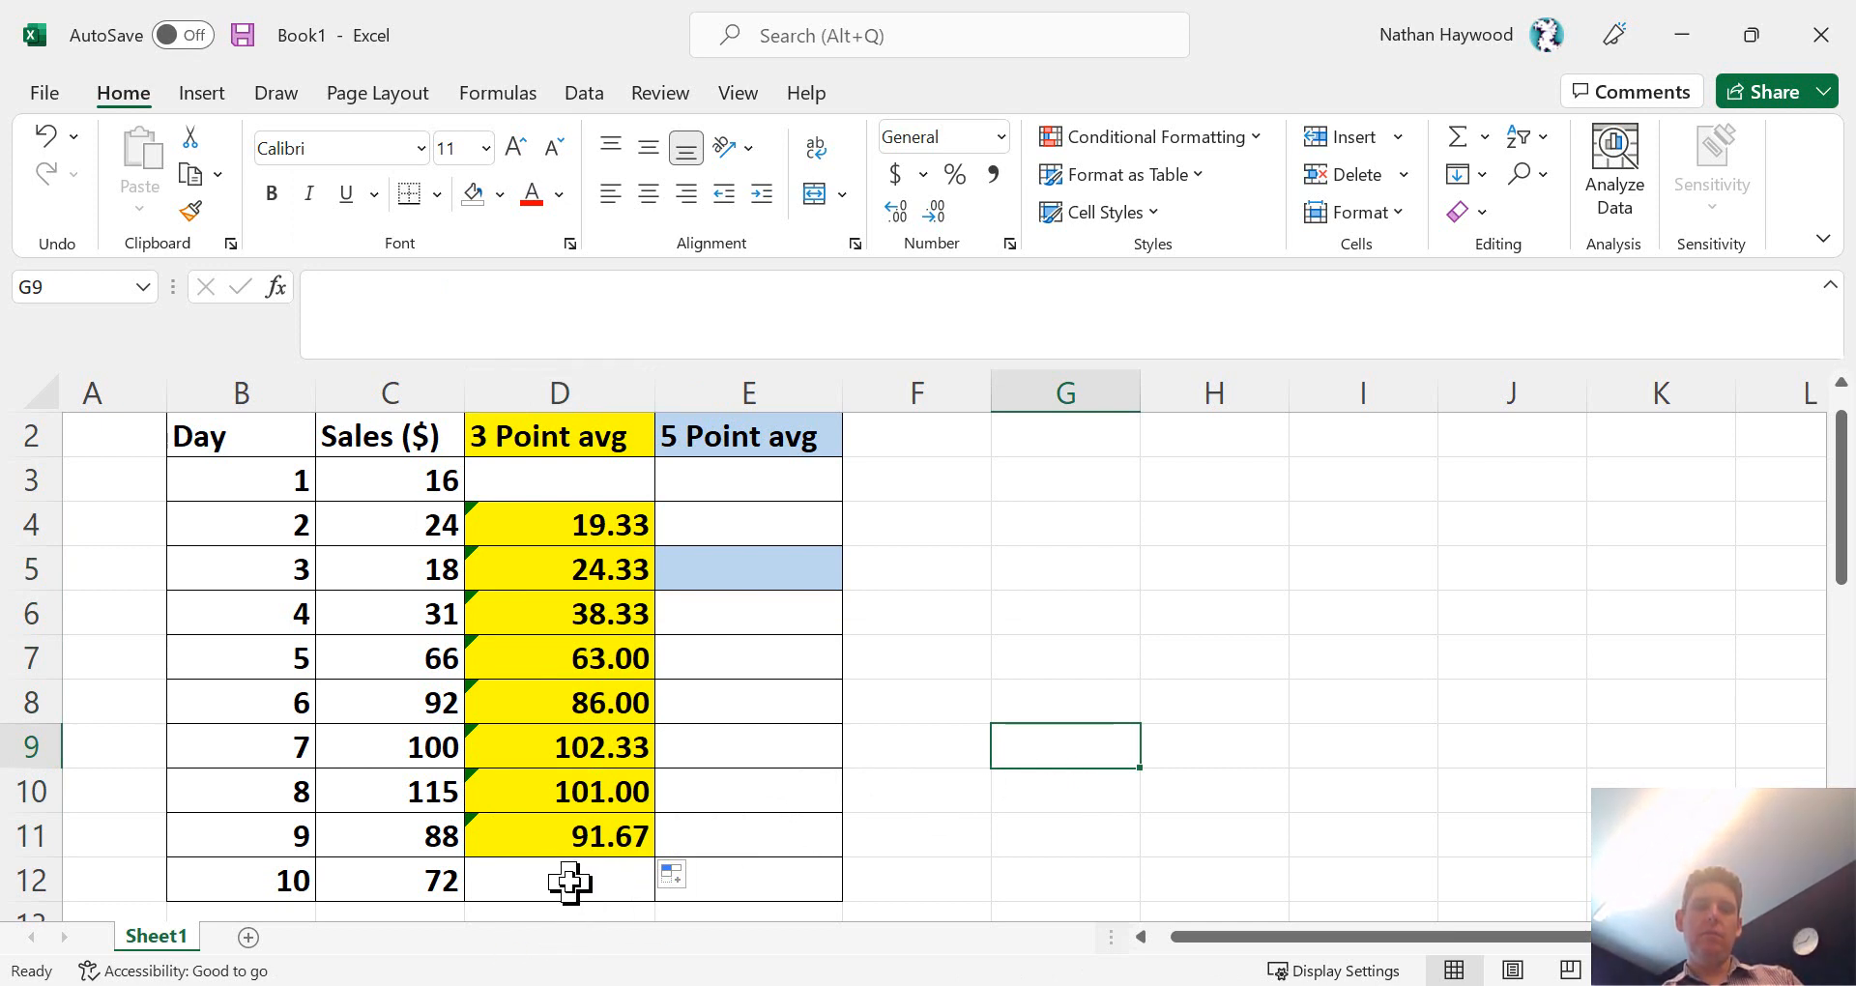
scroll(569, 881, down, 1)
scroll(568, 863, up, 1)
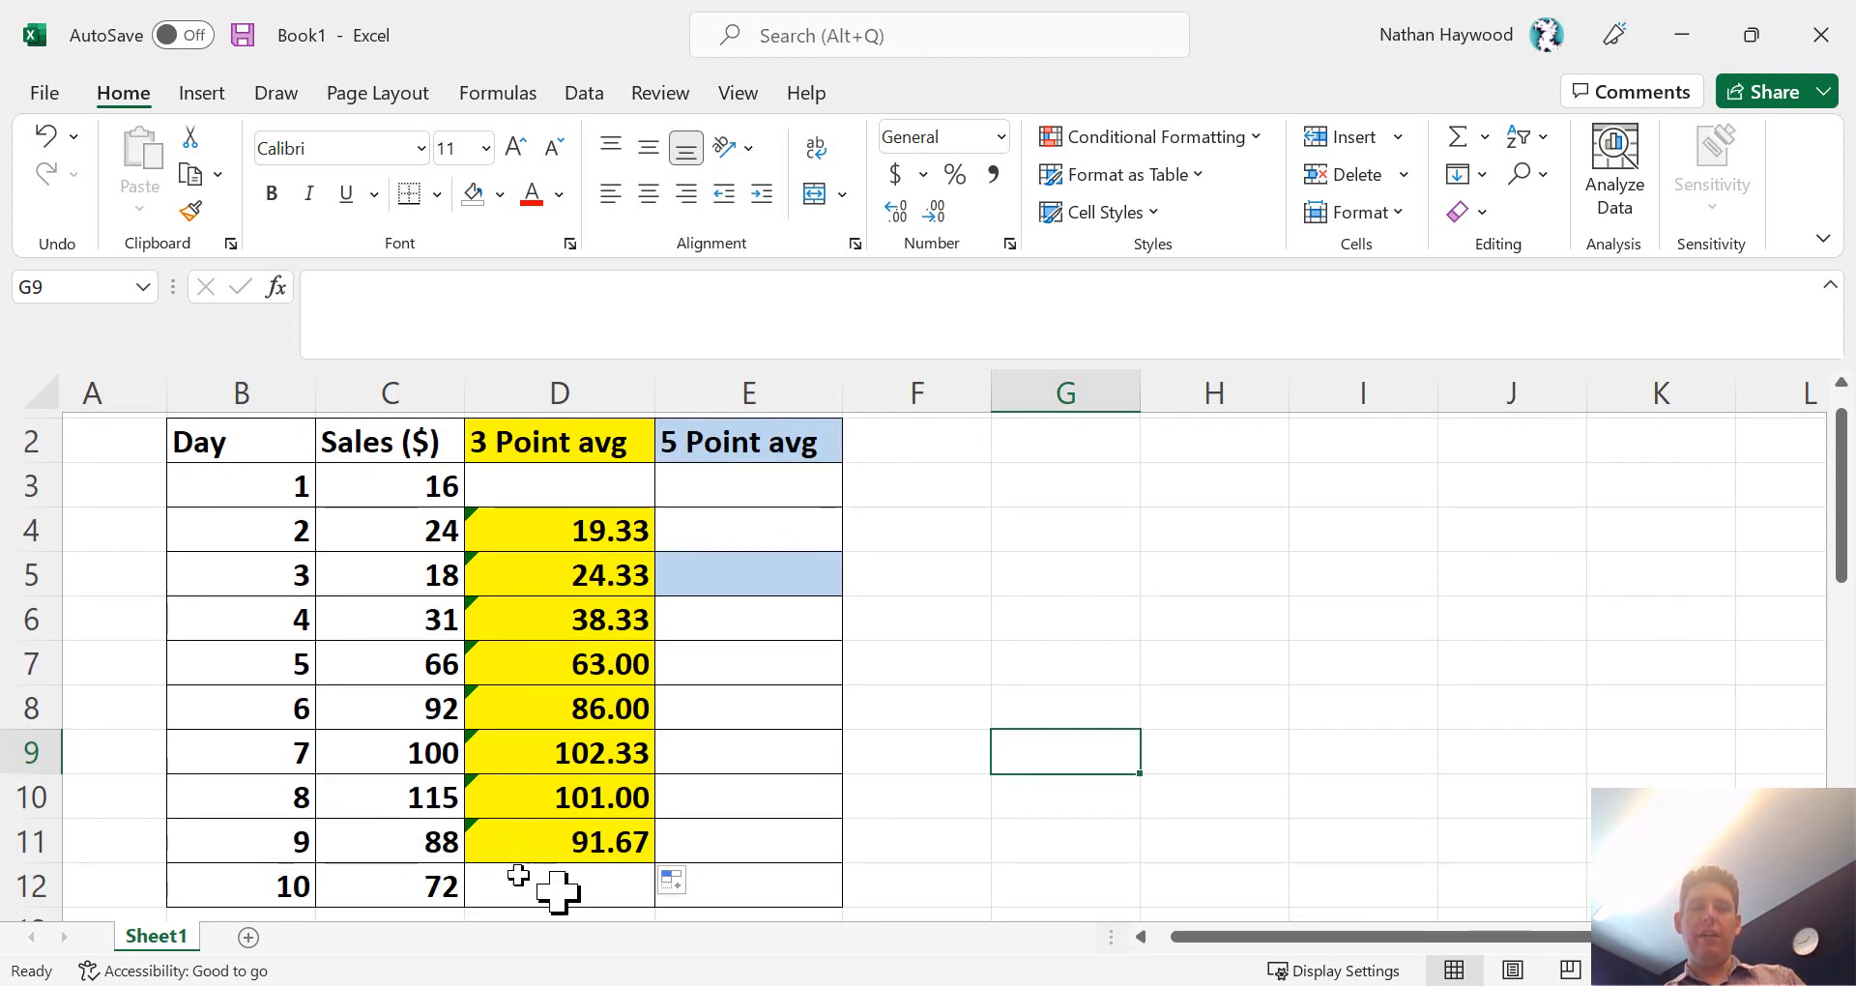
scroll(440, 856, down, 1)
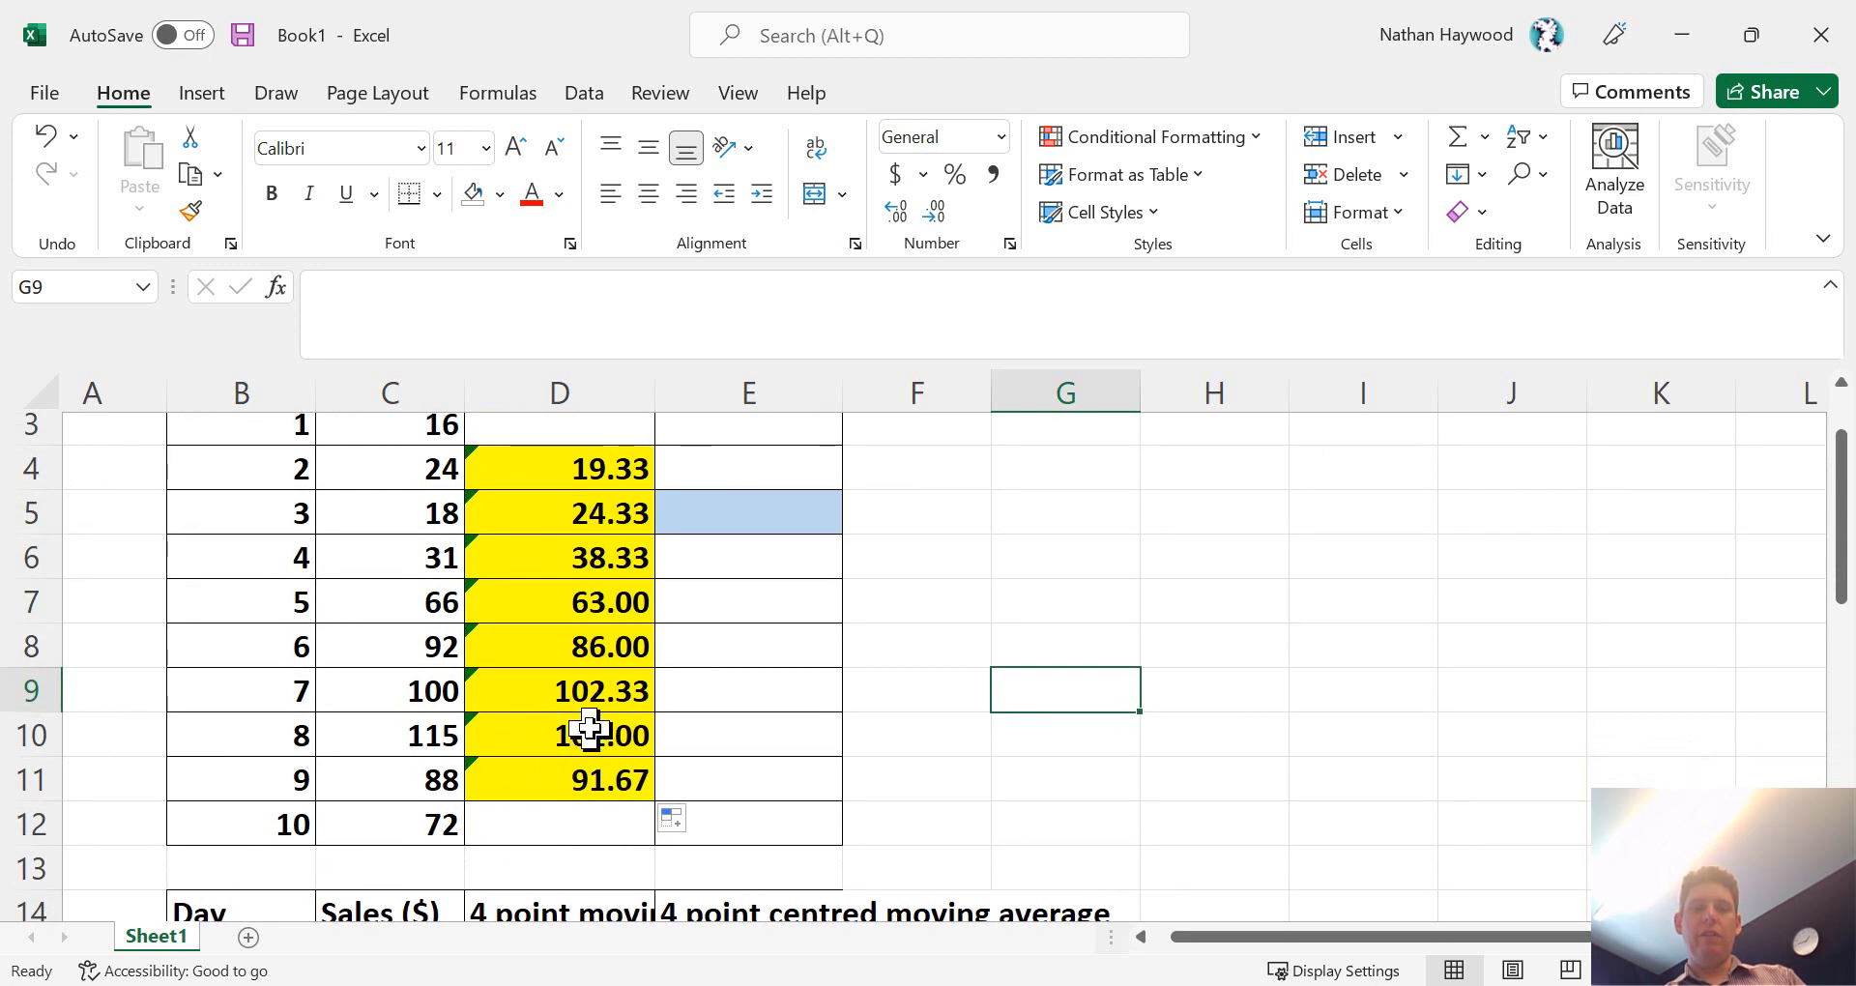
scroll(589, 730, up, 1)
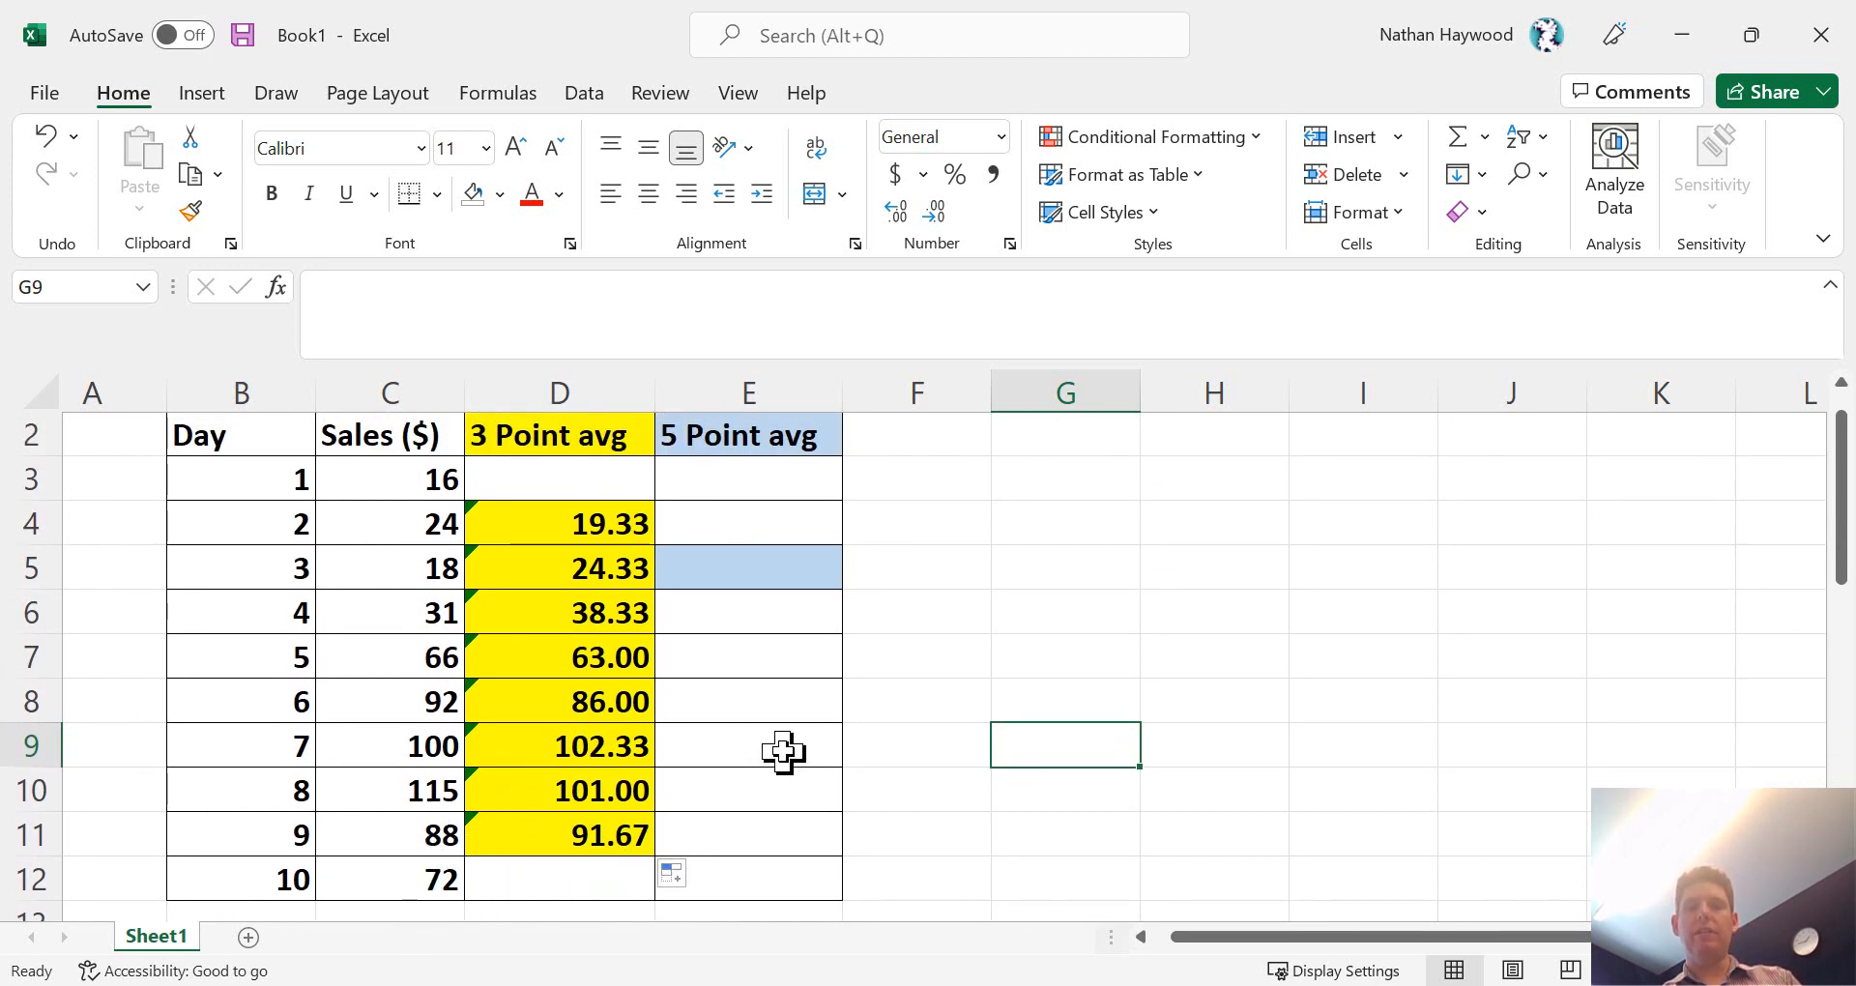
- Enter the first 5-point average in E5 as the AVERAGE of the sales in C3:C7
click(761, 572)
click(503, 305)
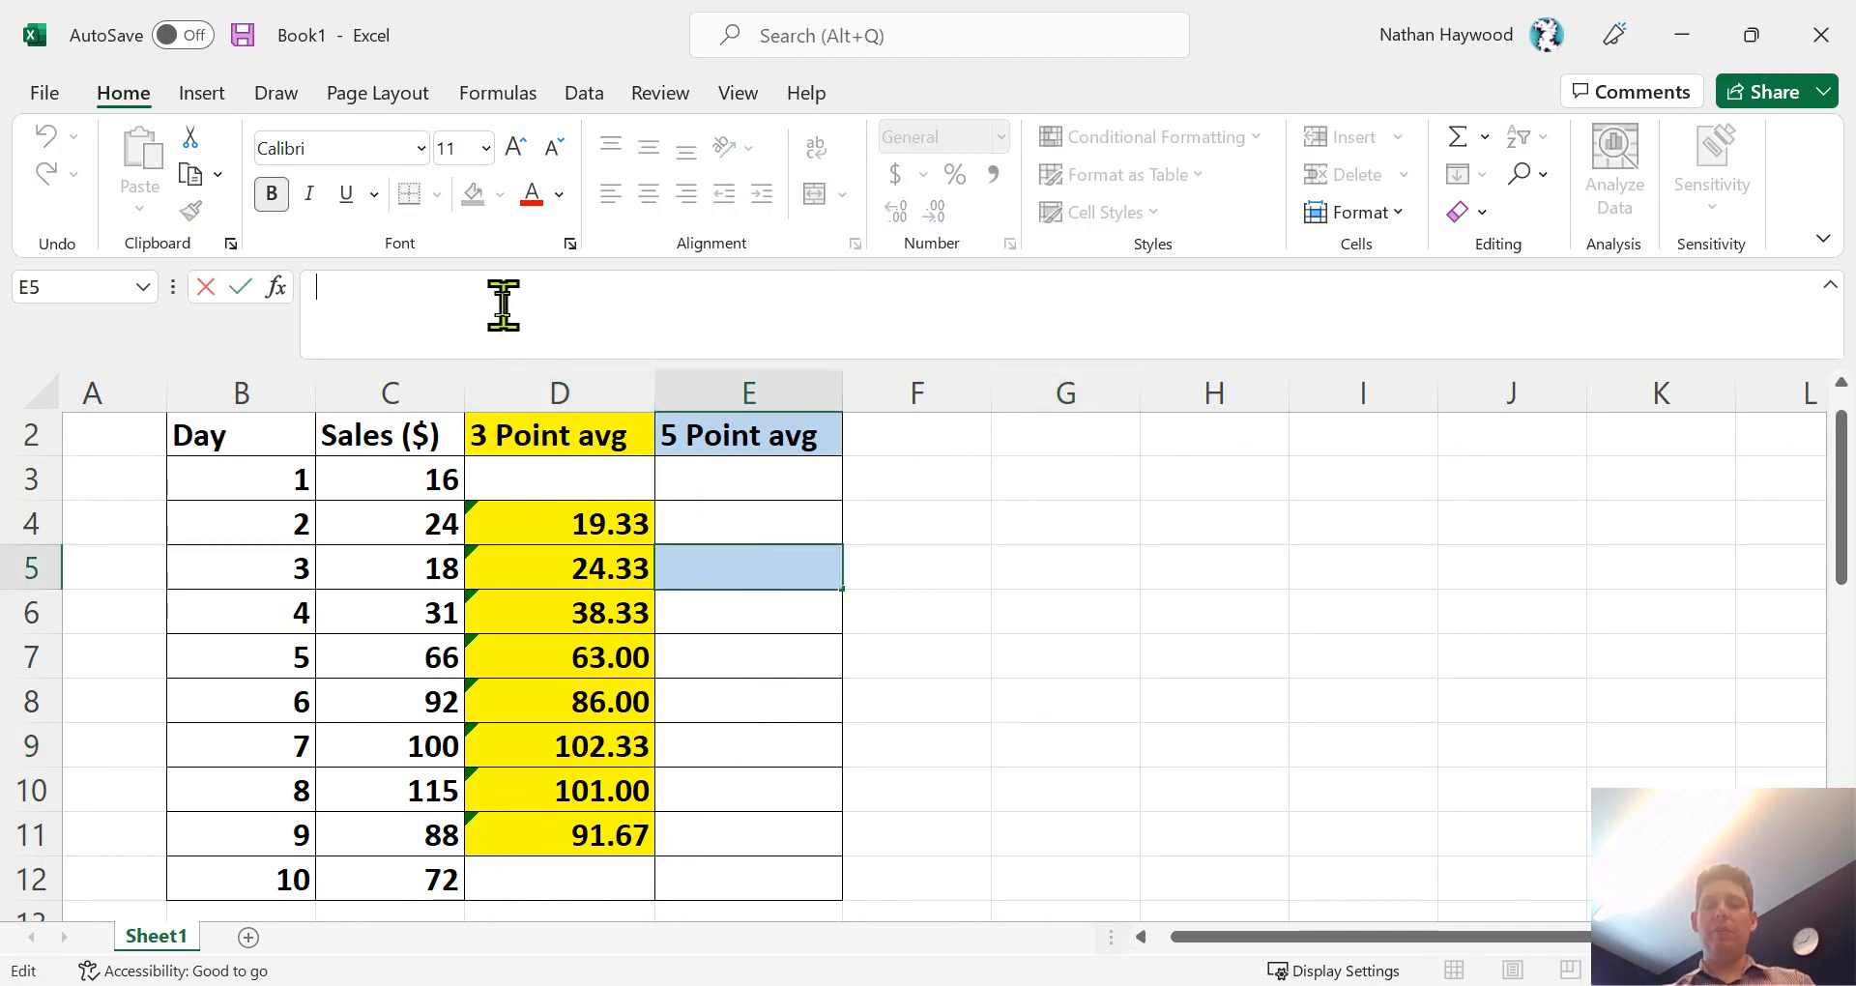
text(=aver)
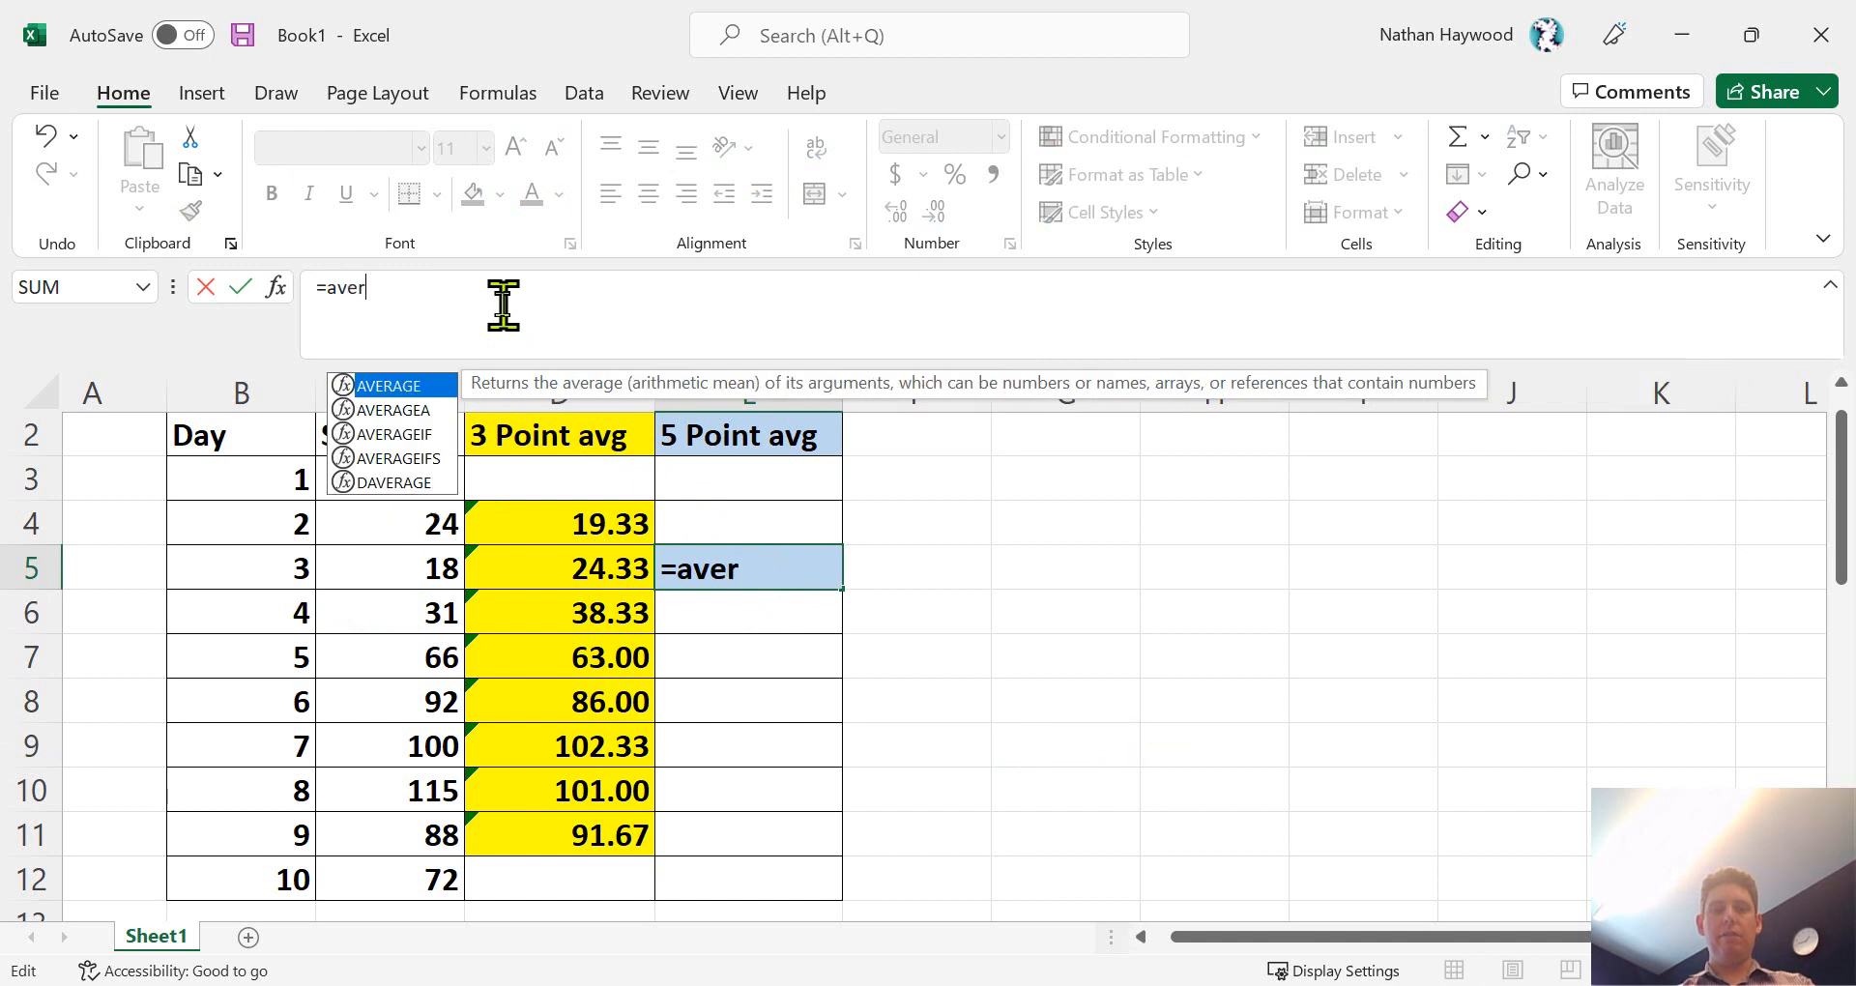
text(age()
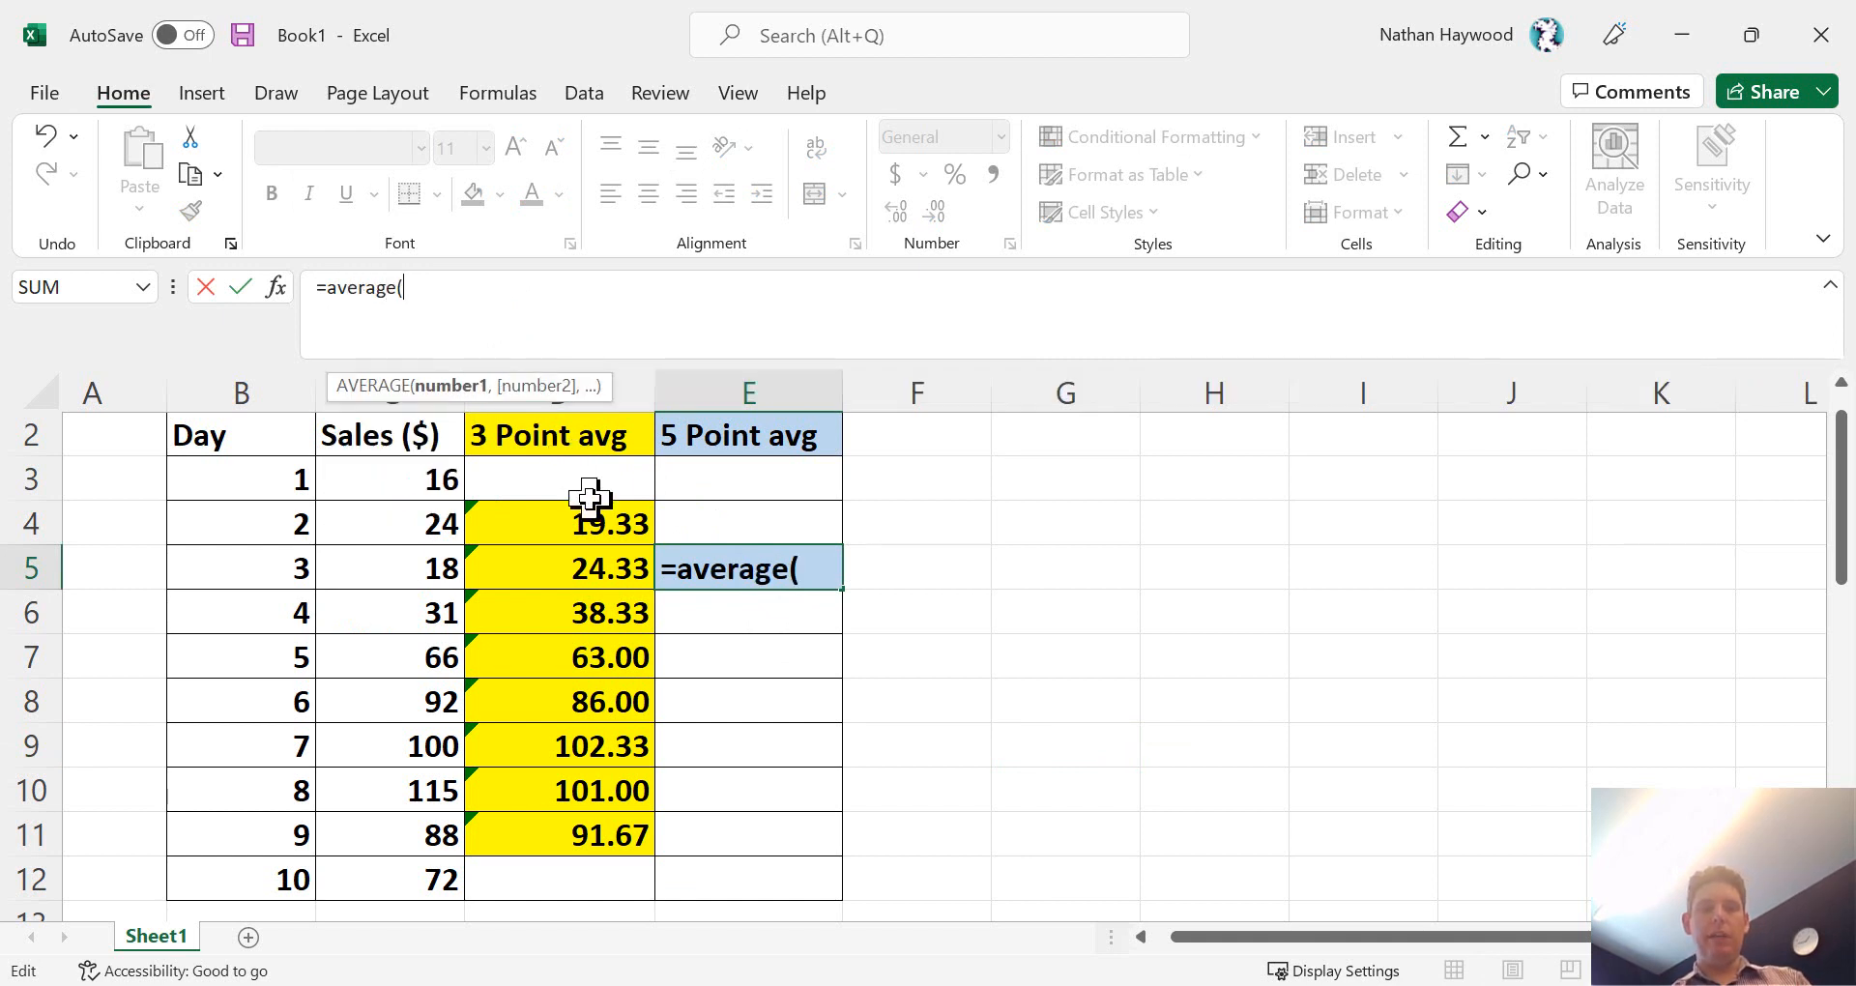
drag(399, 484, 397, 660)
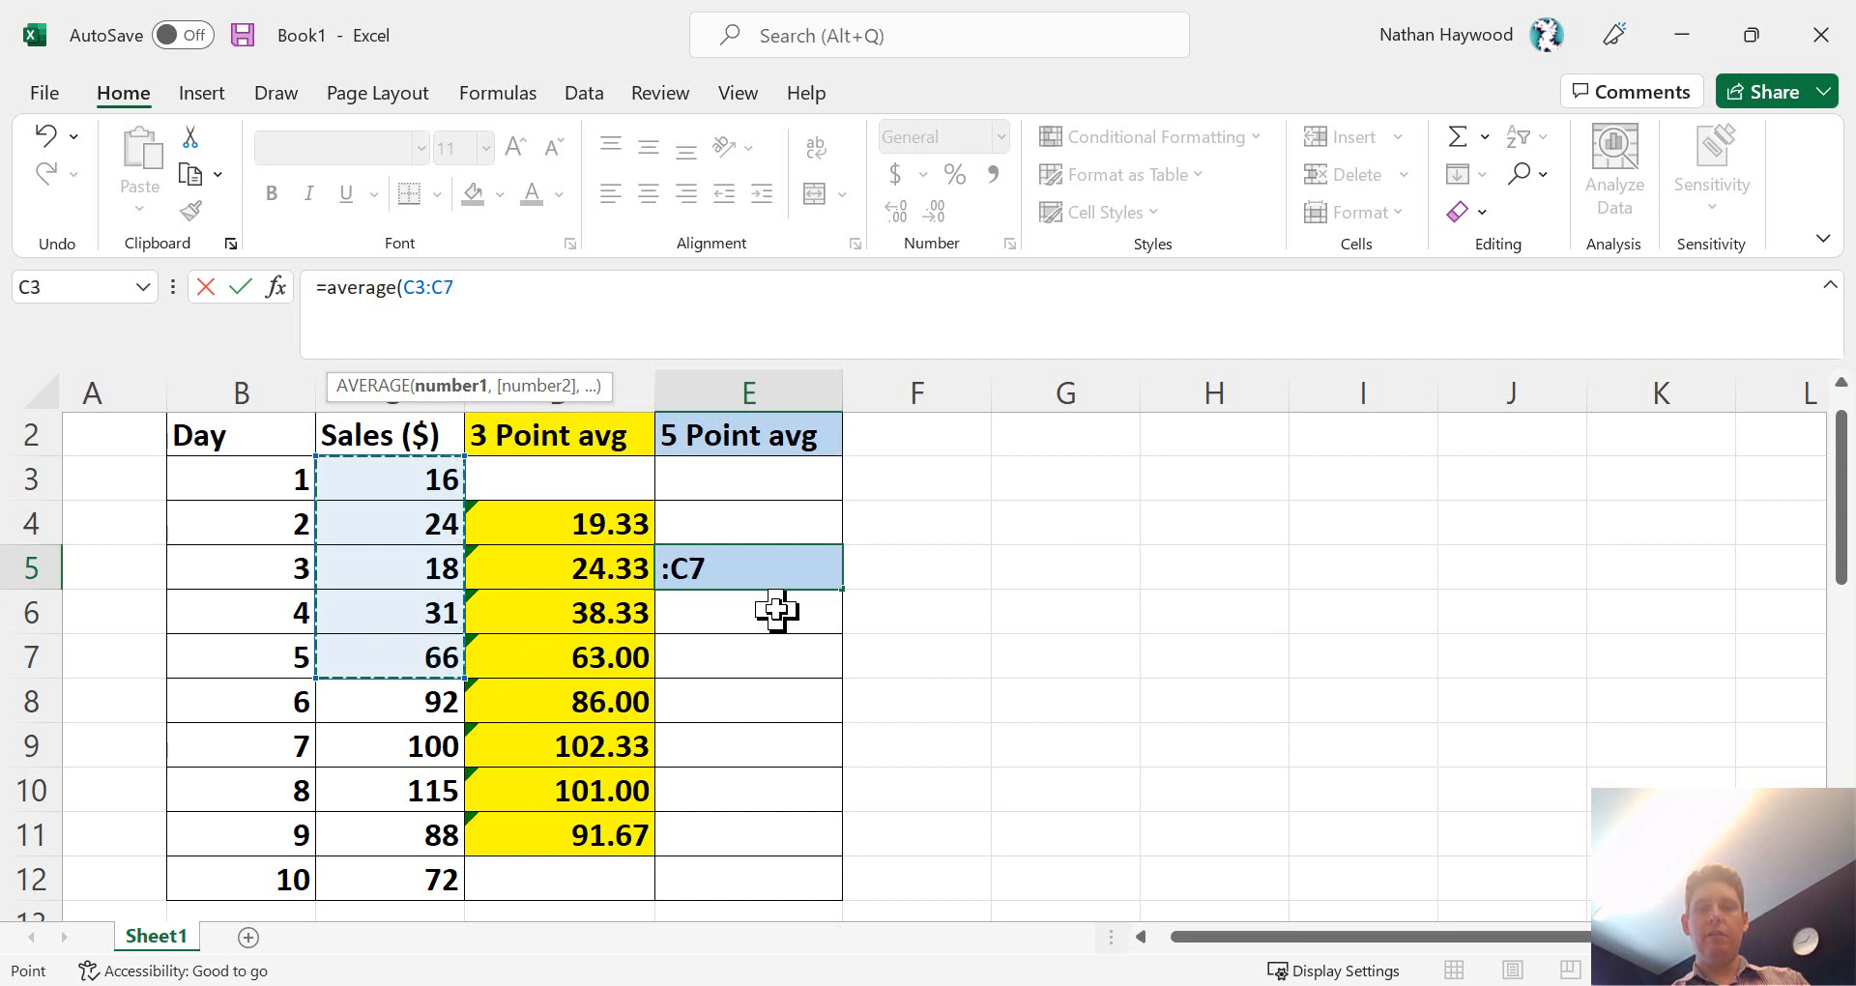
key(Return)
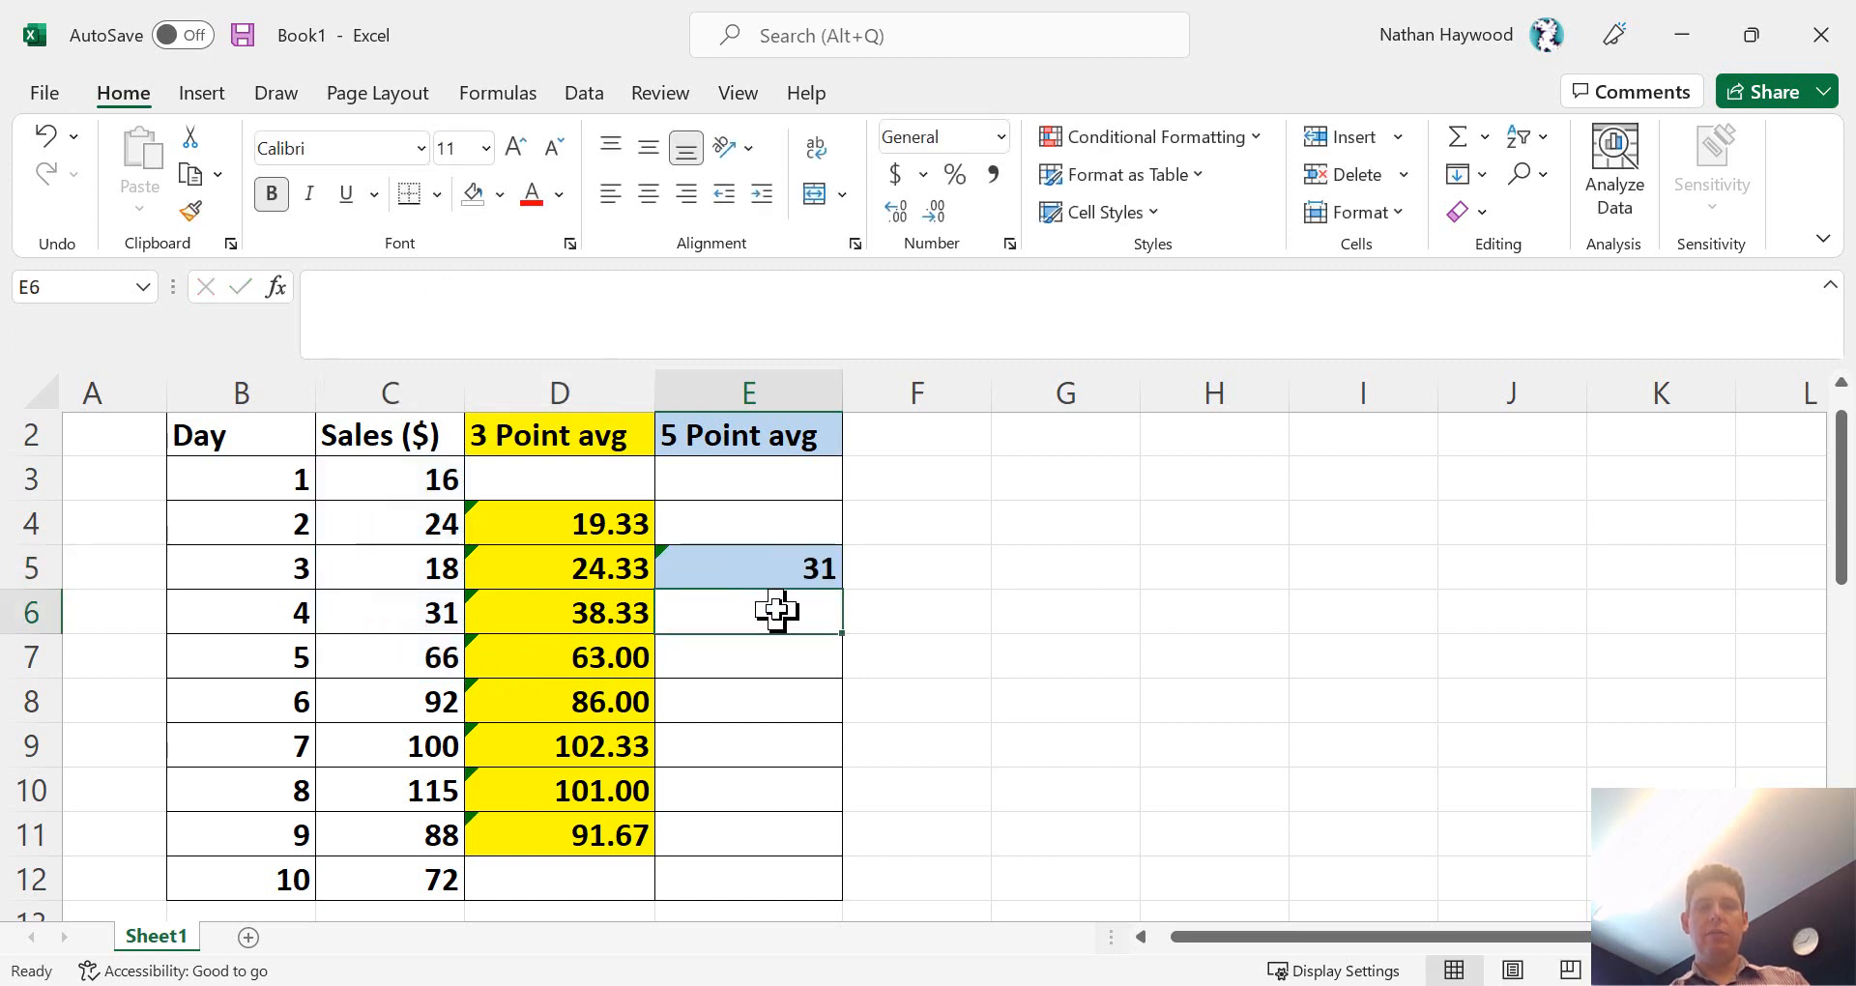
- Fill the 5-point average formula from E5 down through E10
click(741, 572)
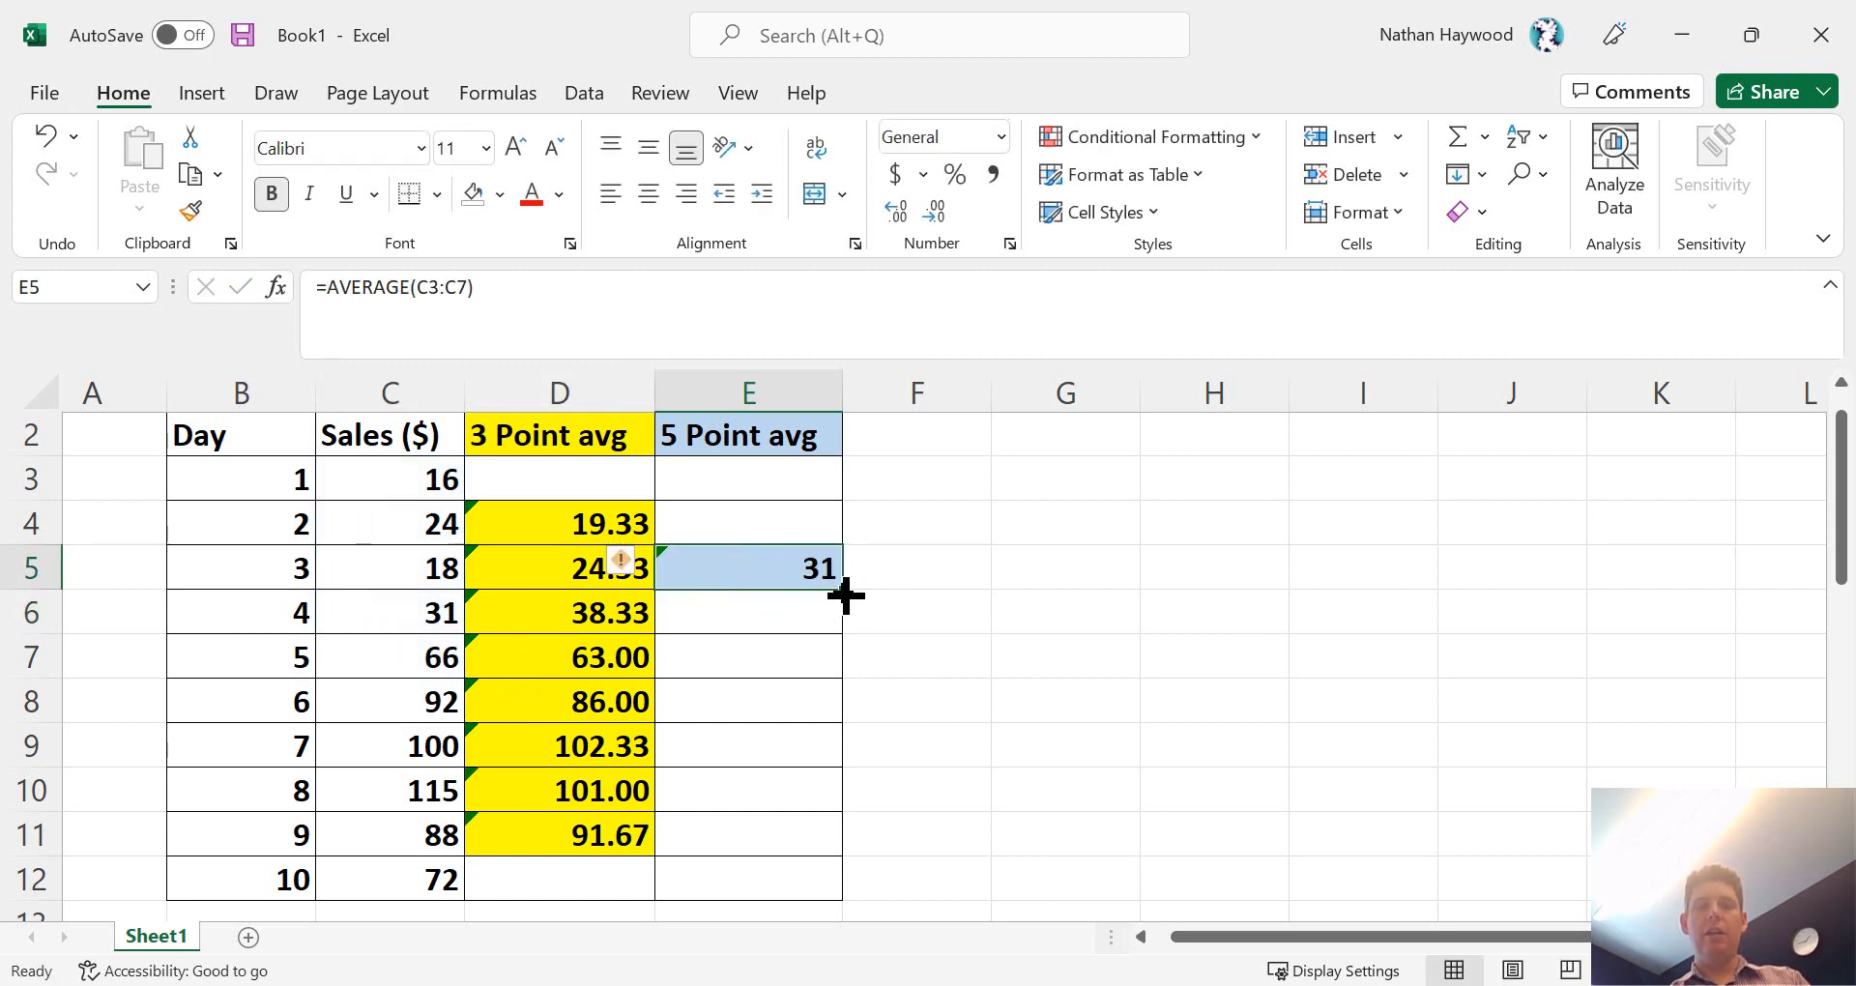
drag(846, 594, 833, 798)
click(1025, 696)
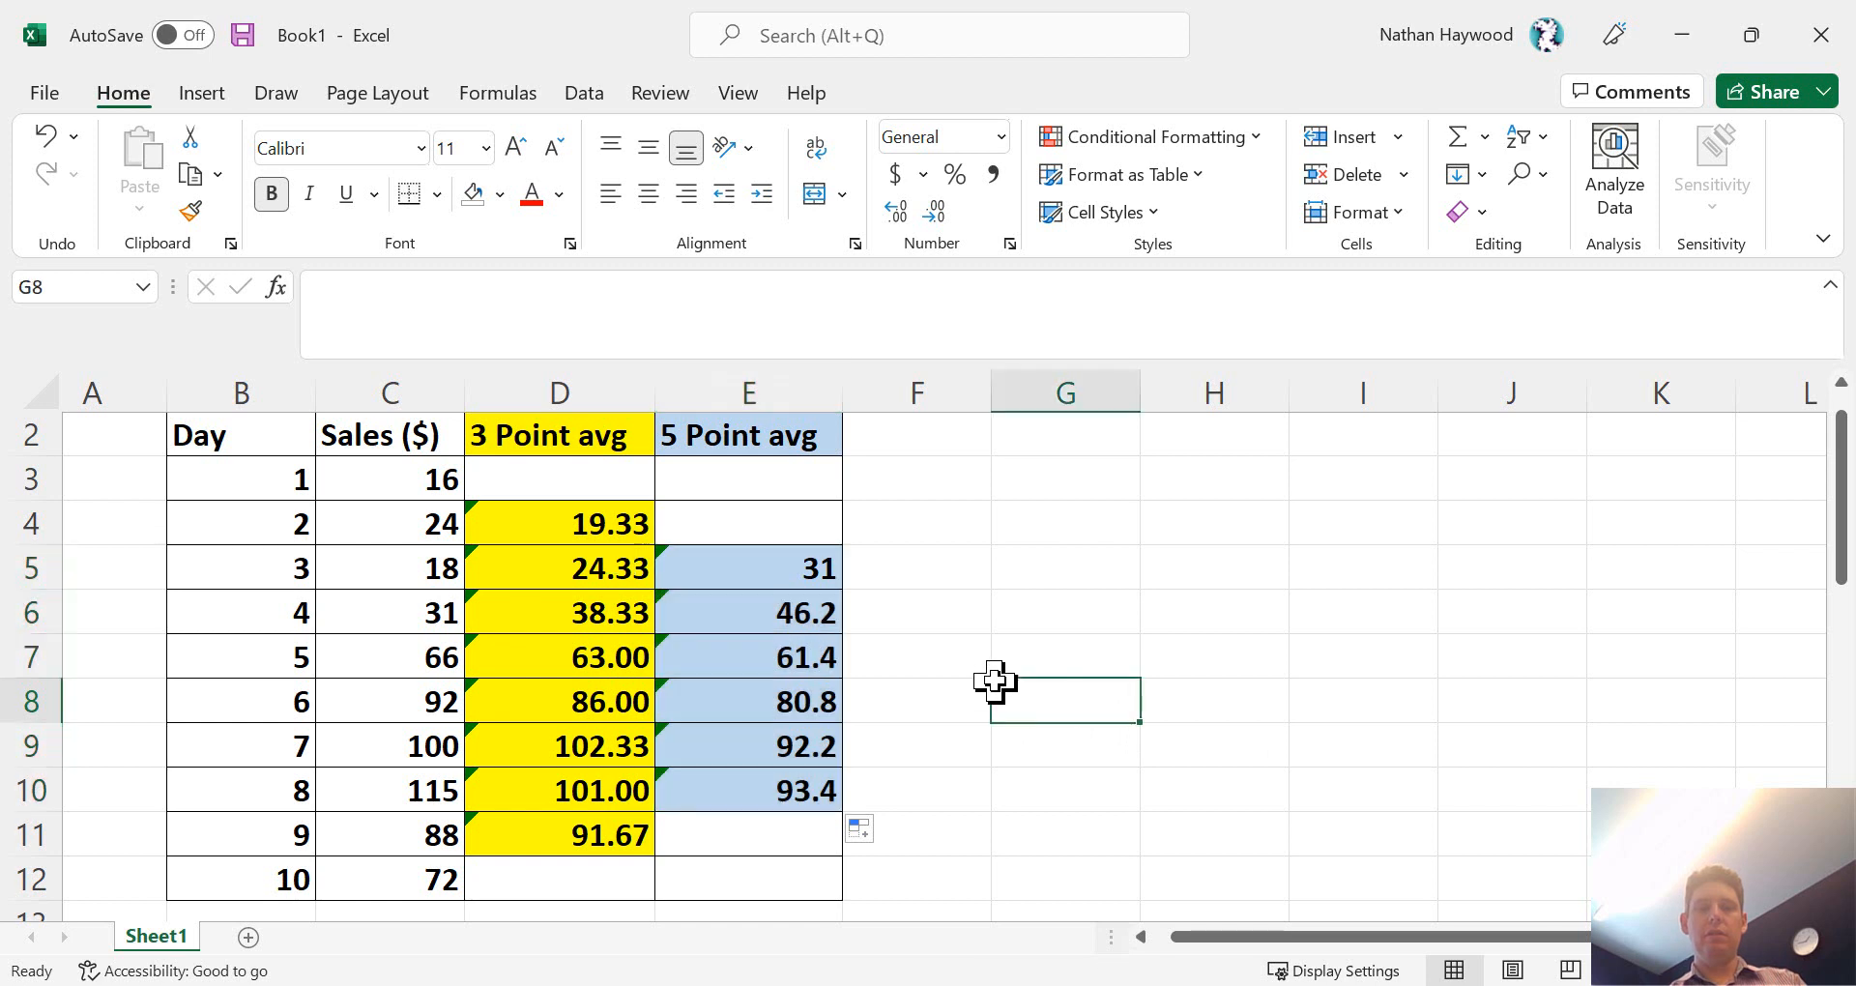
click(929, 579)
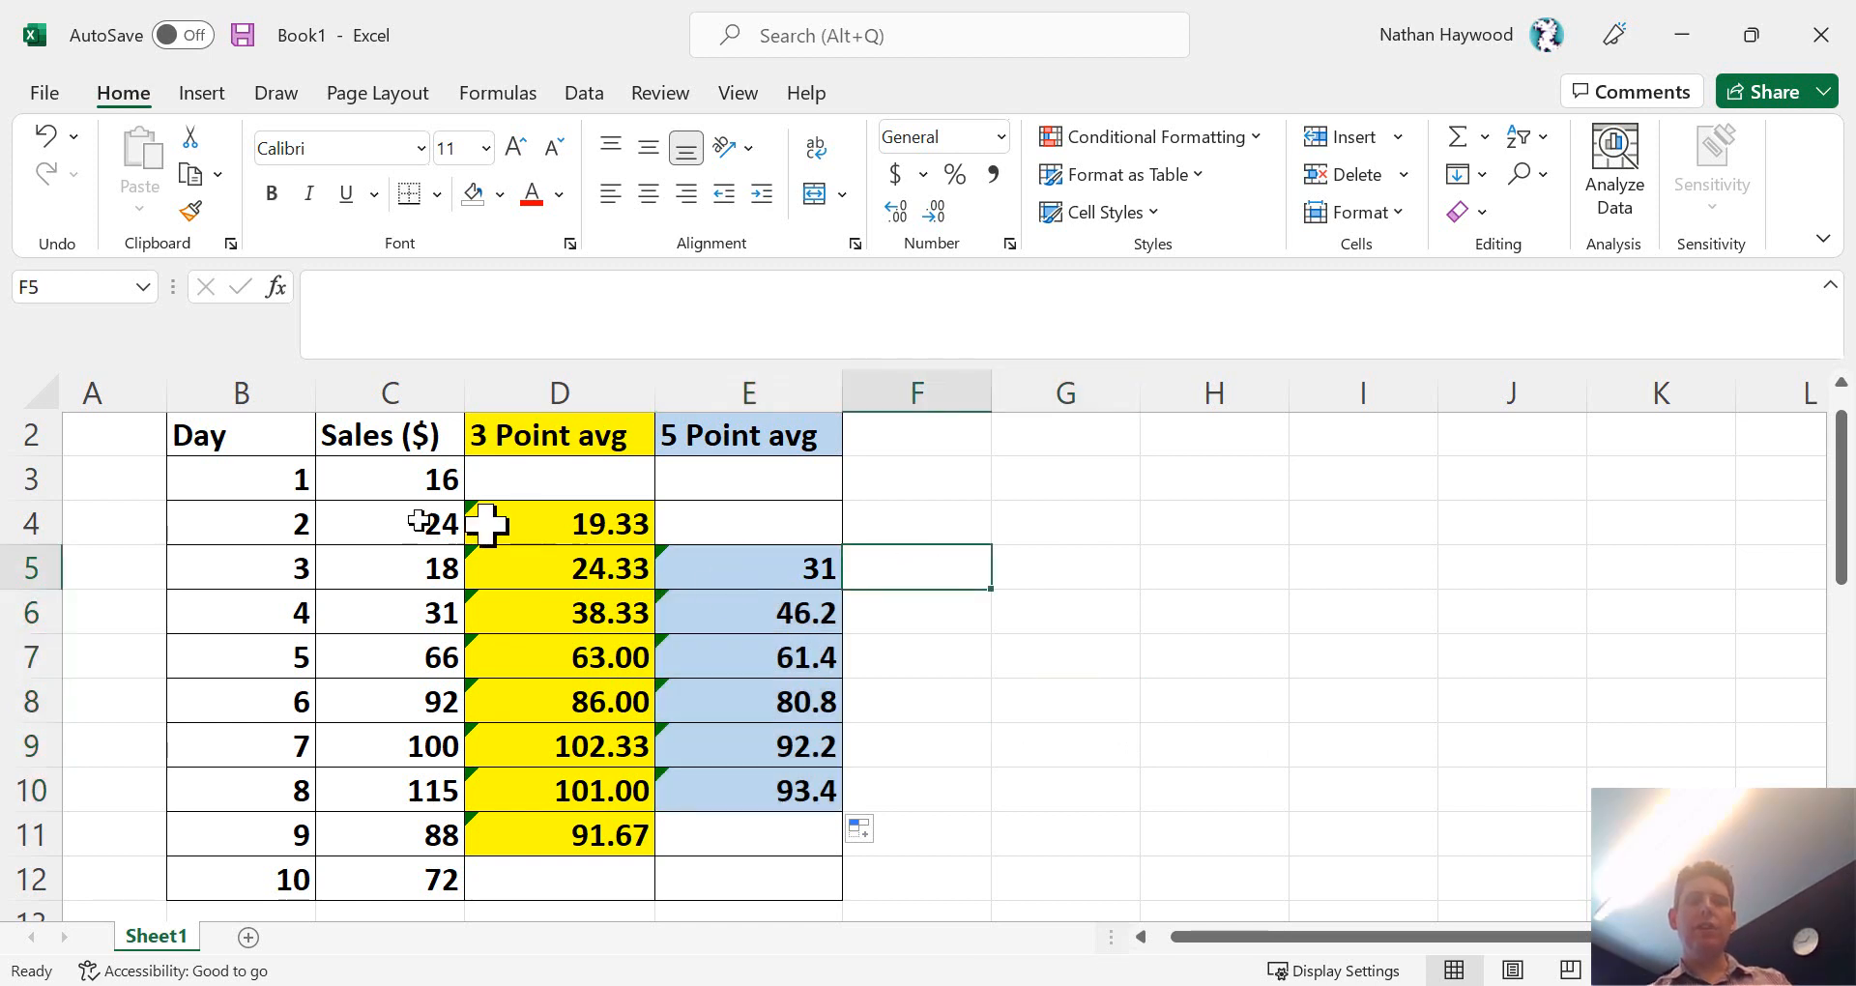
- Insert a basic 2-D line chart from the day, sales and moving average data in B2:E12
drag(232, 440, 750, 867)
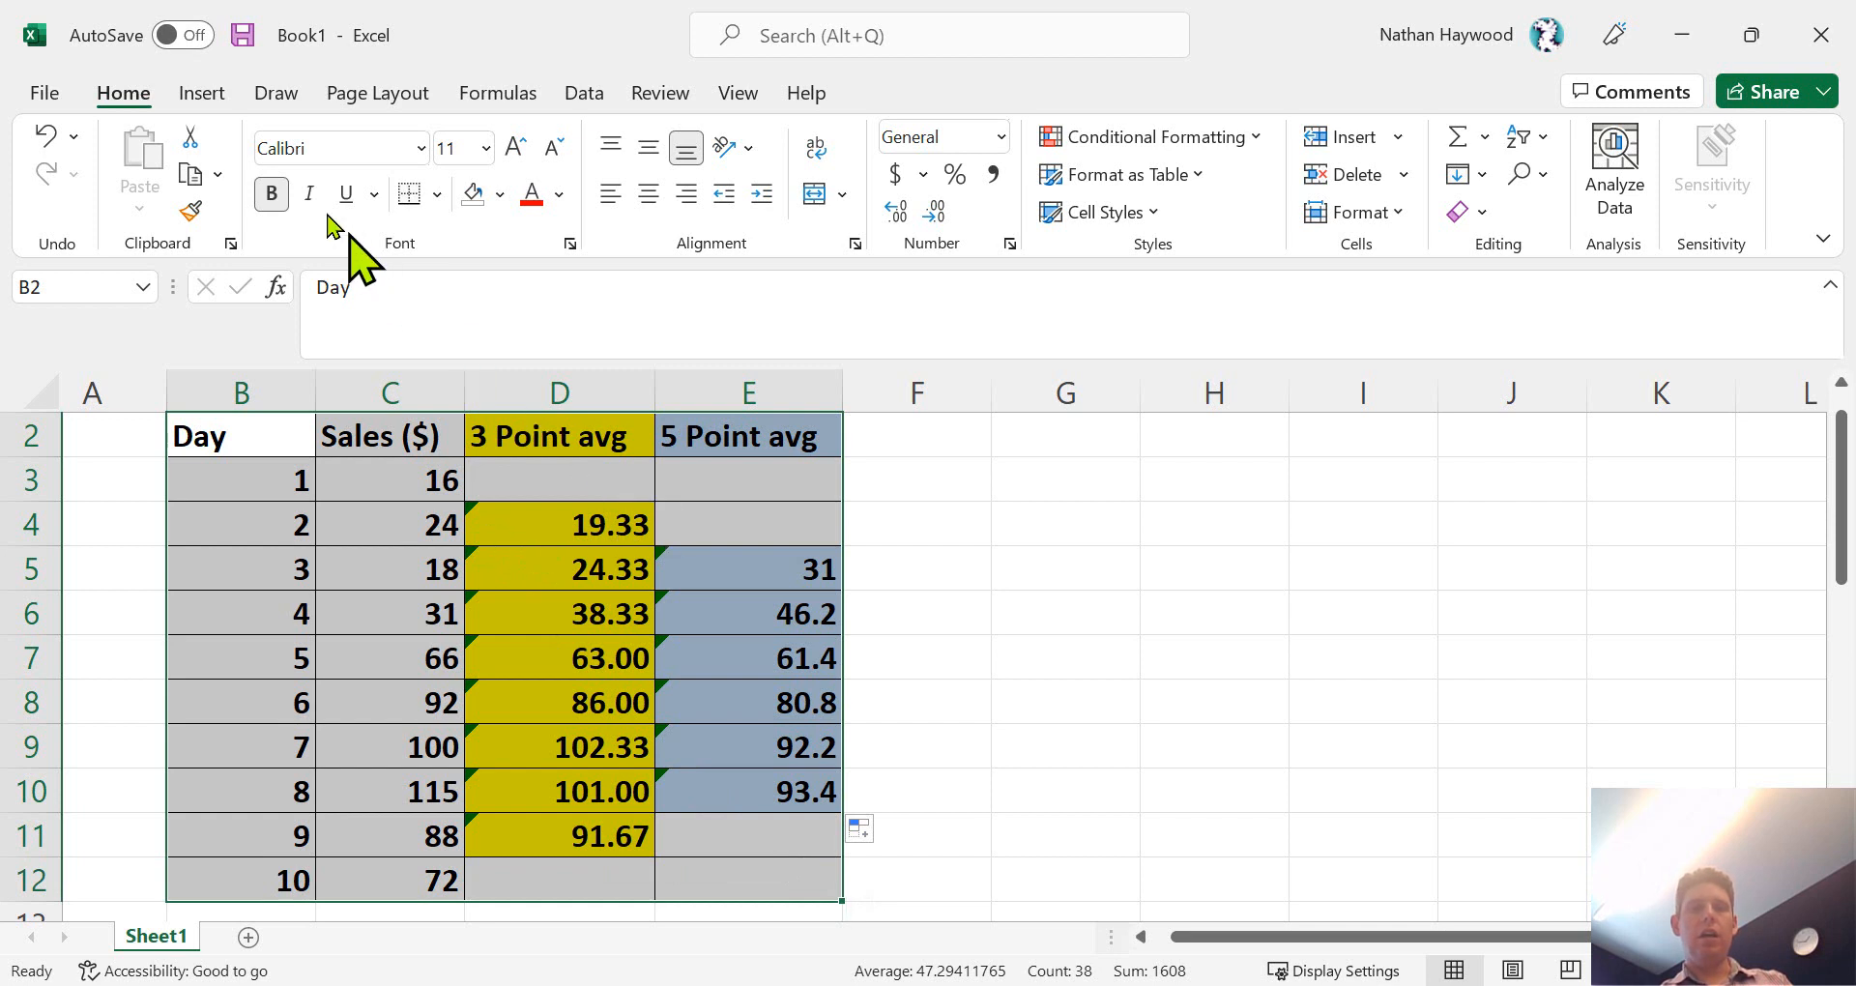
click(201, 95)
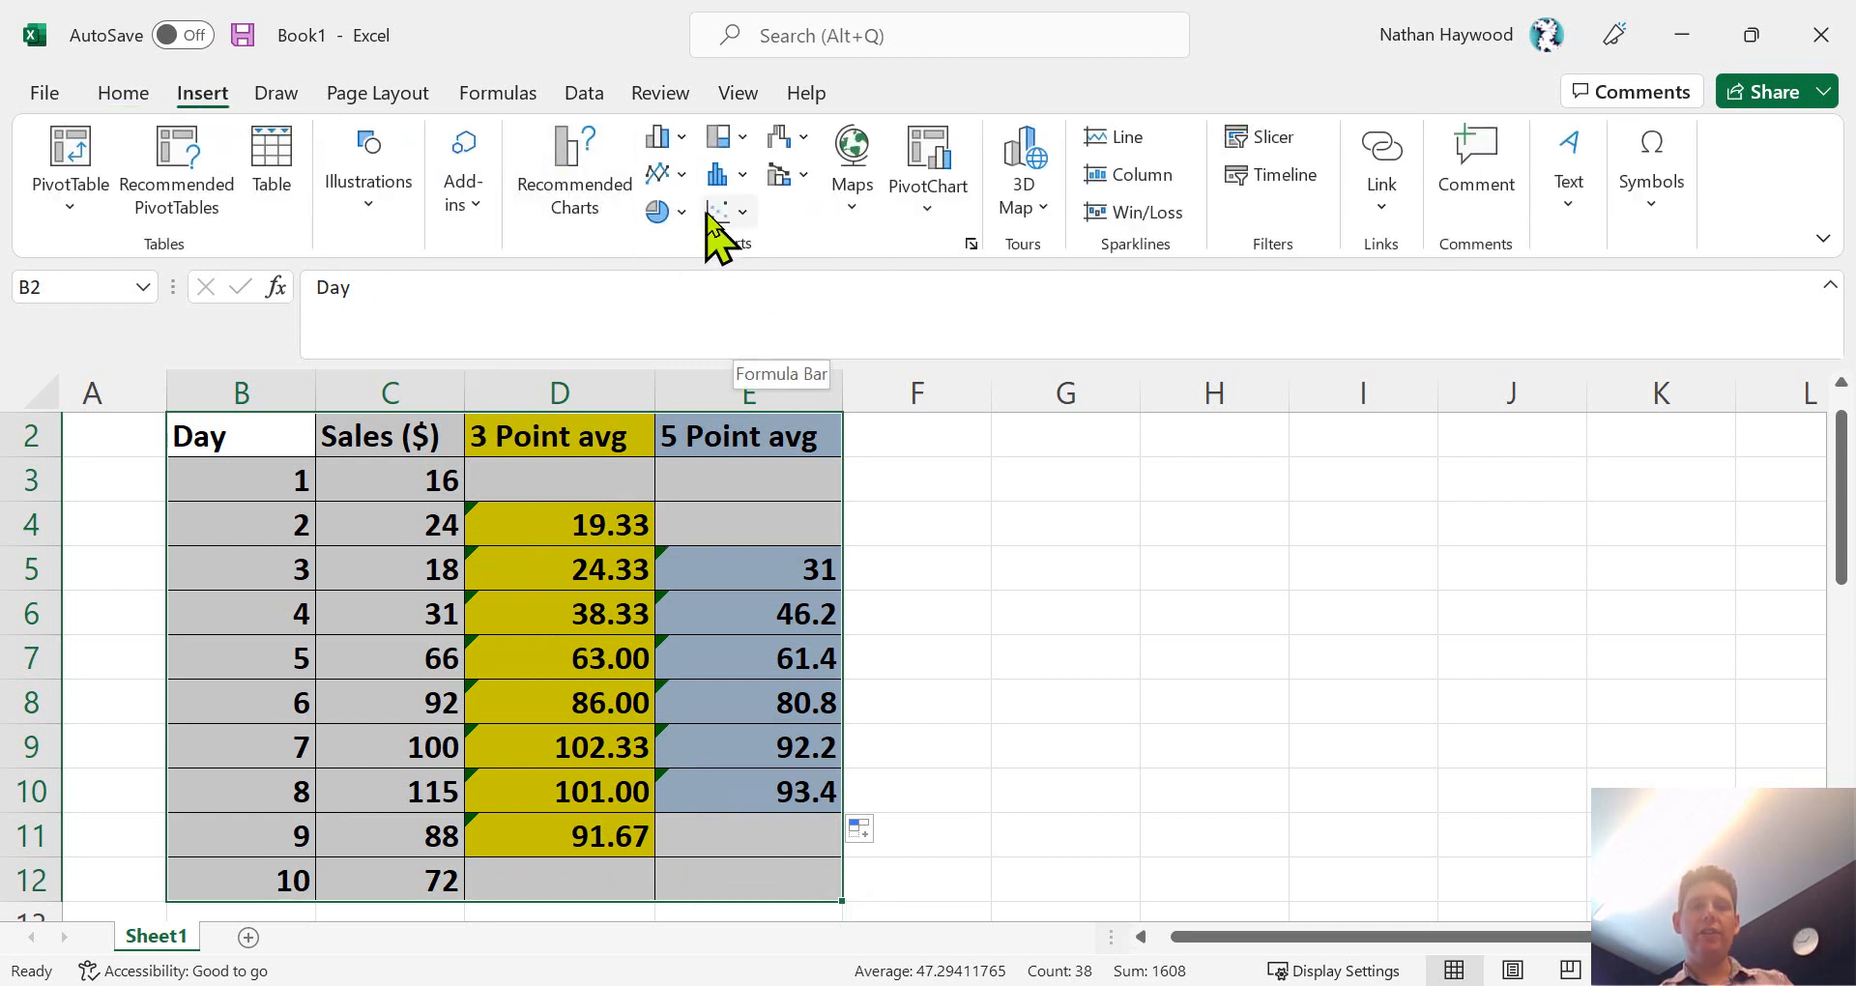
click(662, 174)
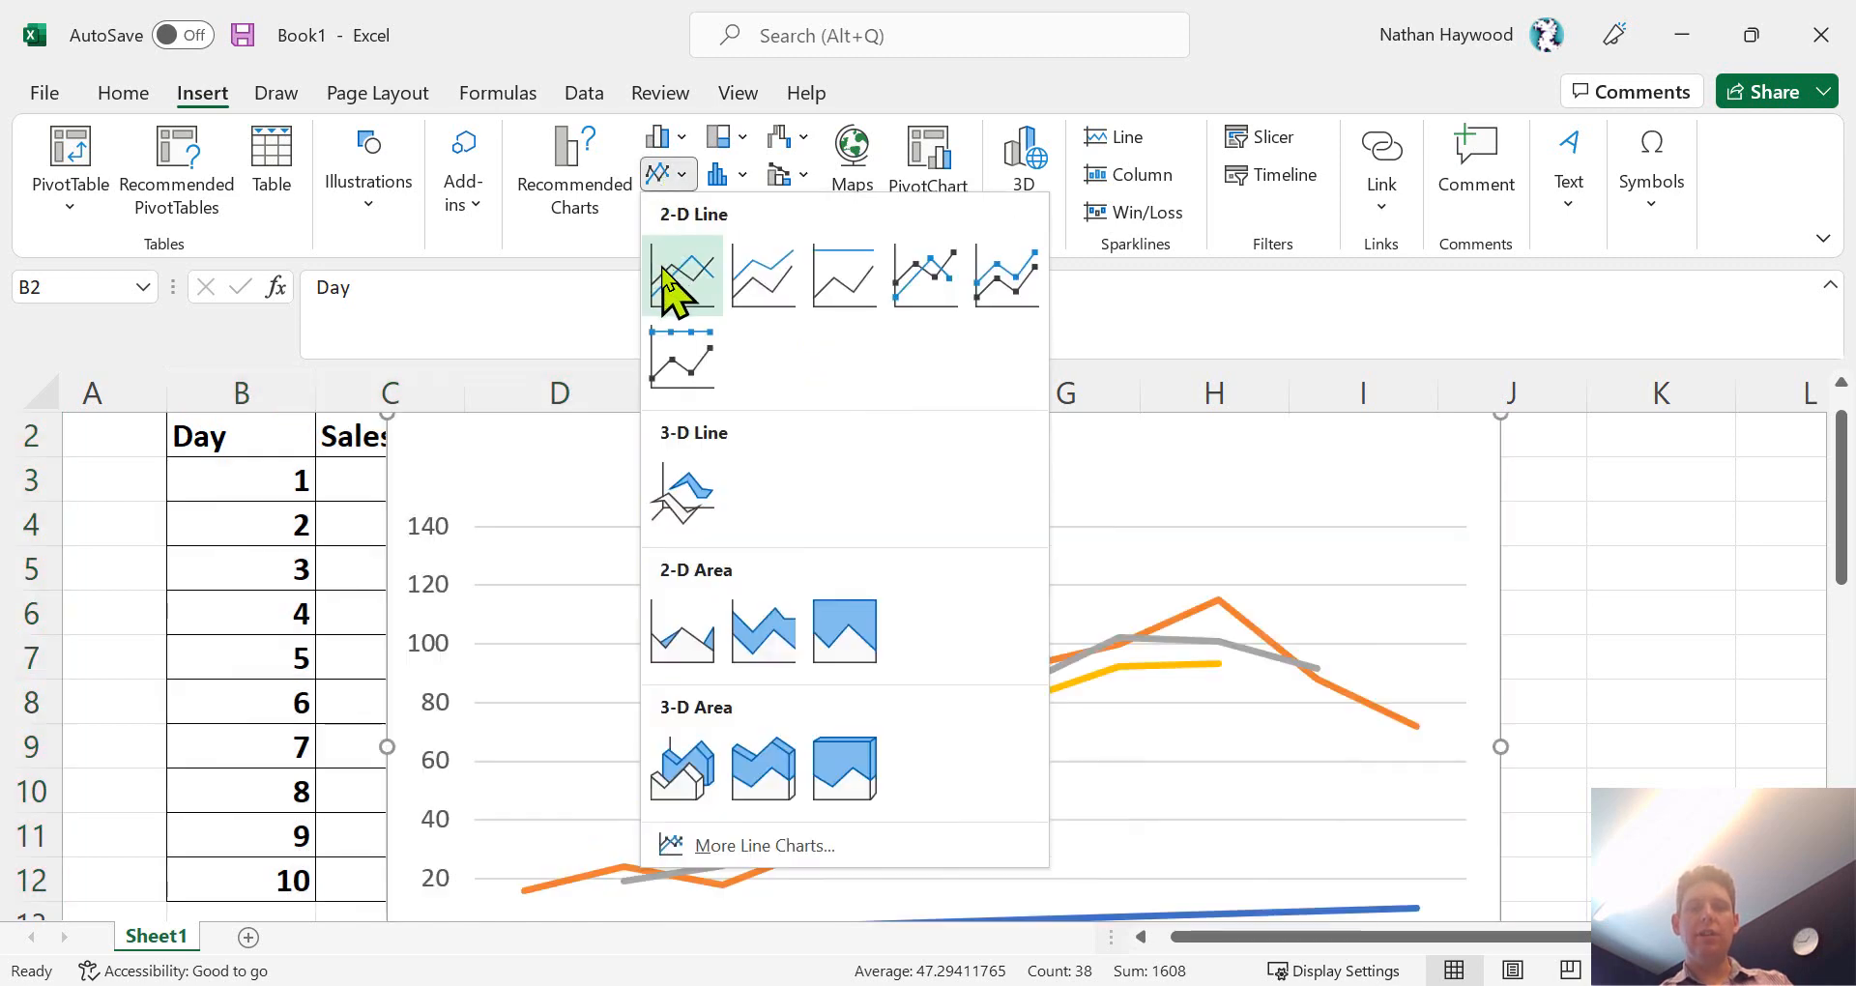
click(673, 290)
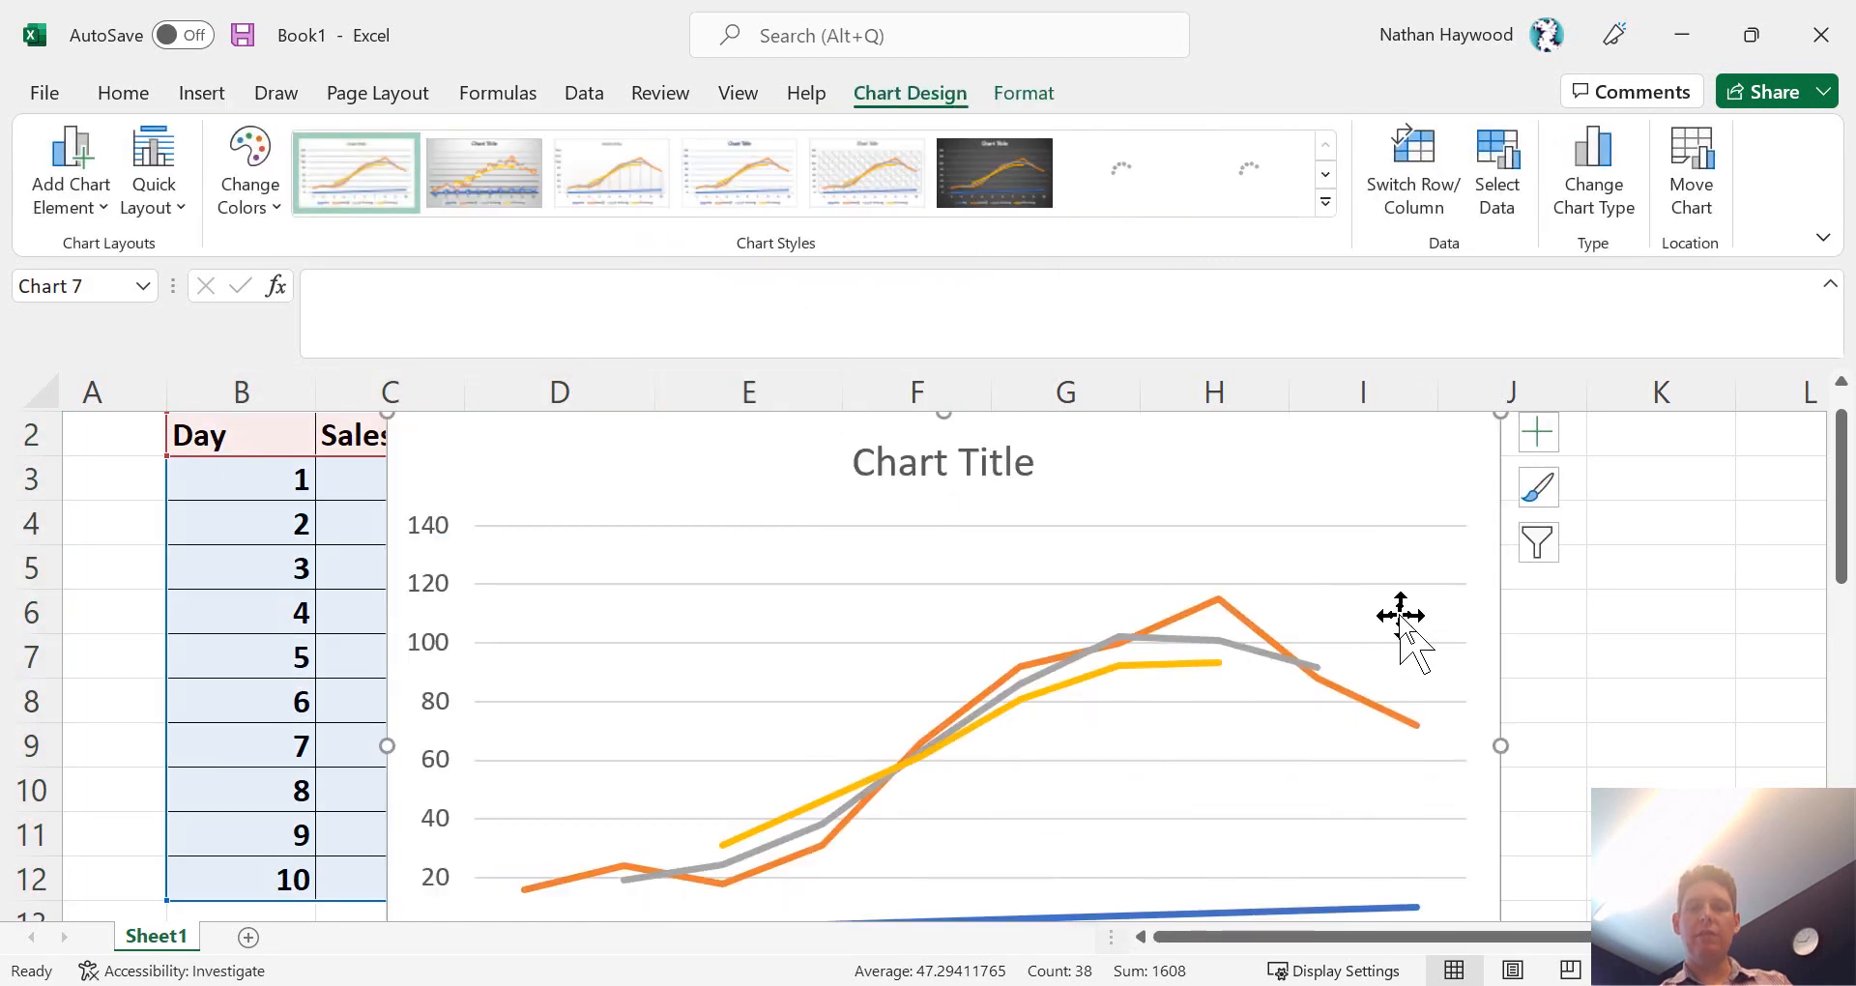
- Remove the Day series from the line chart
scroll(1541, 497, down, 1)
scroll(1542, 497, up, 1)
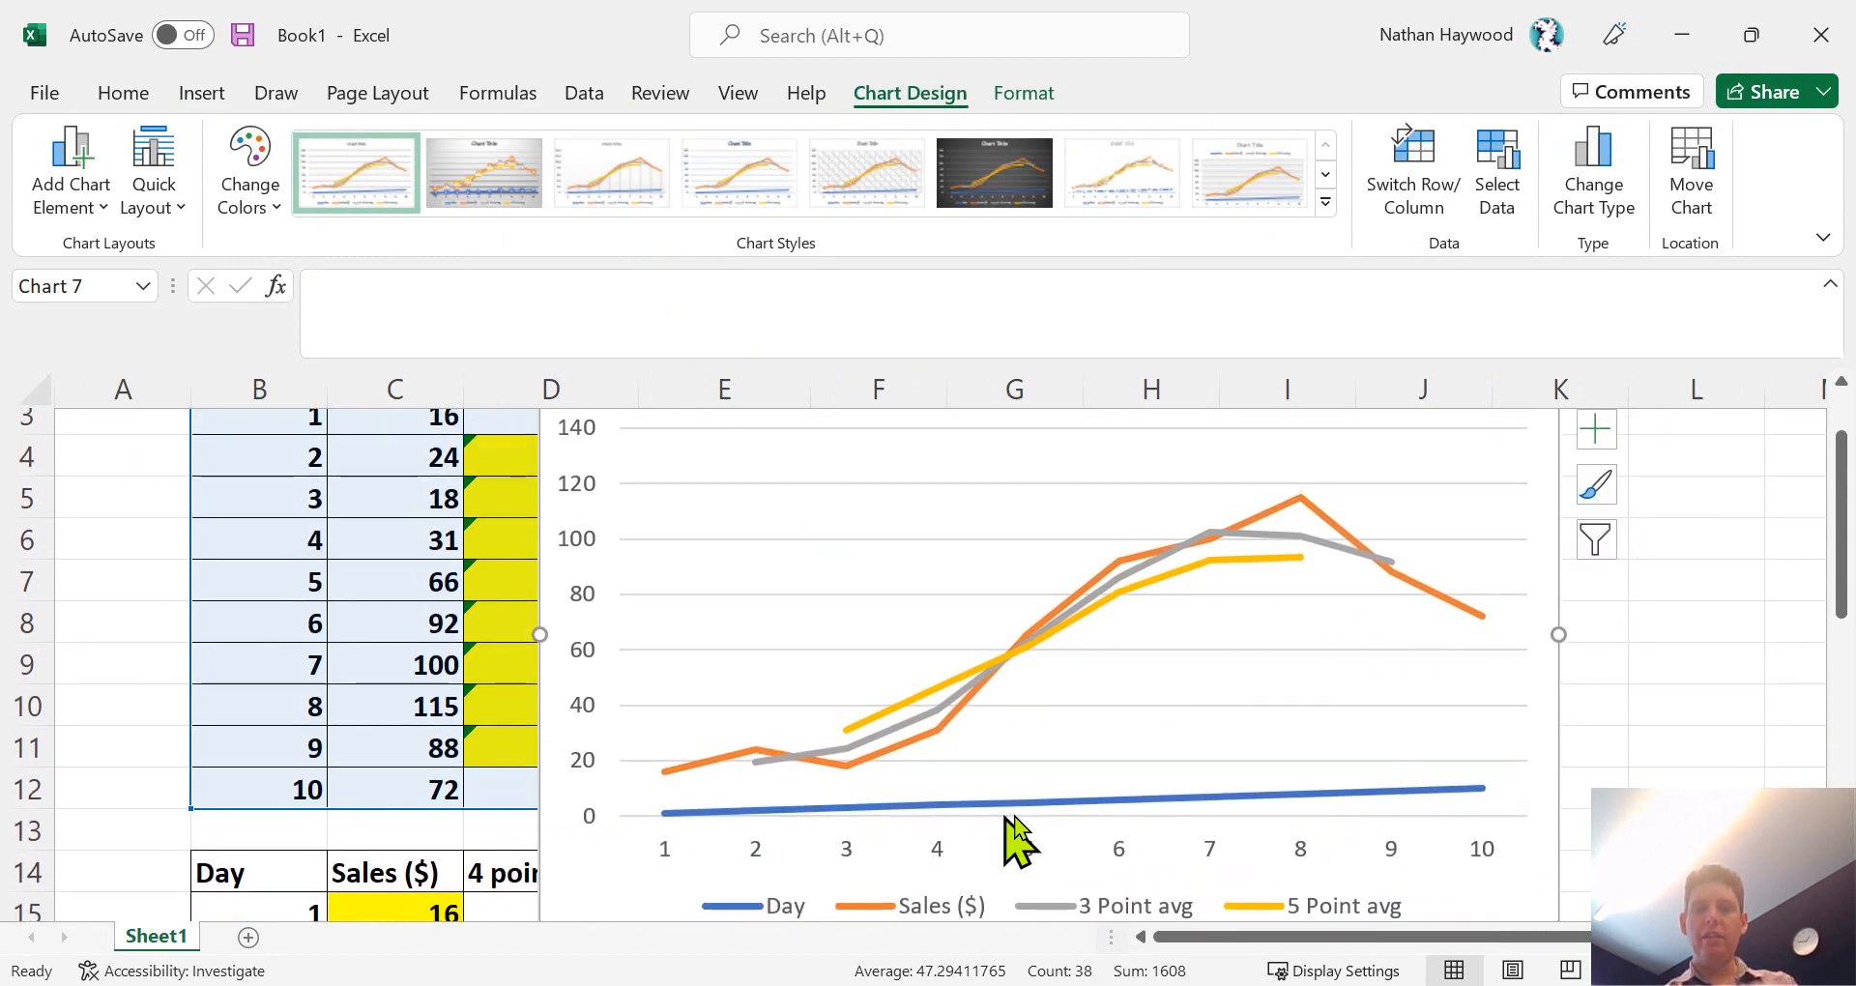
click(1089, 805)
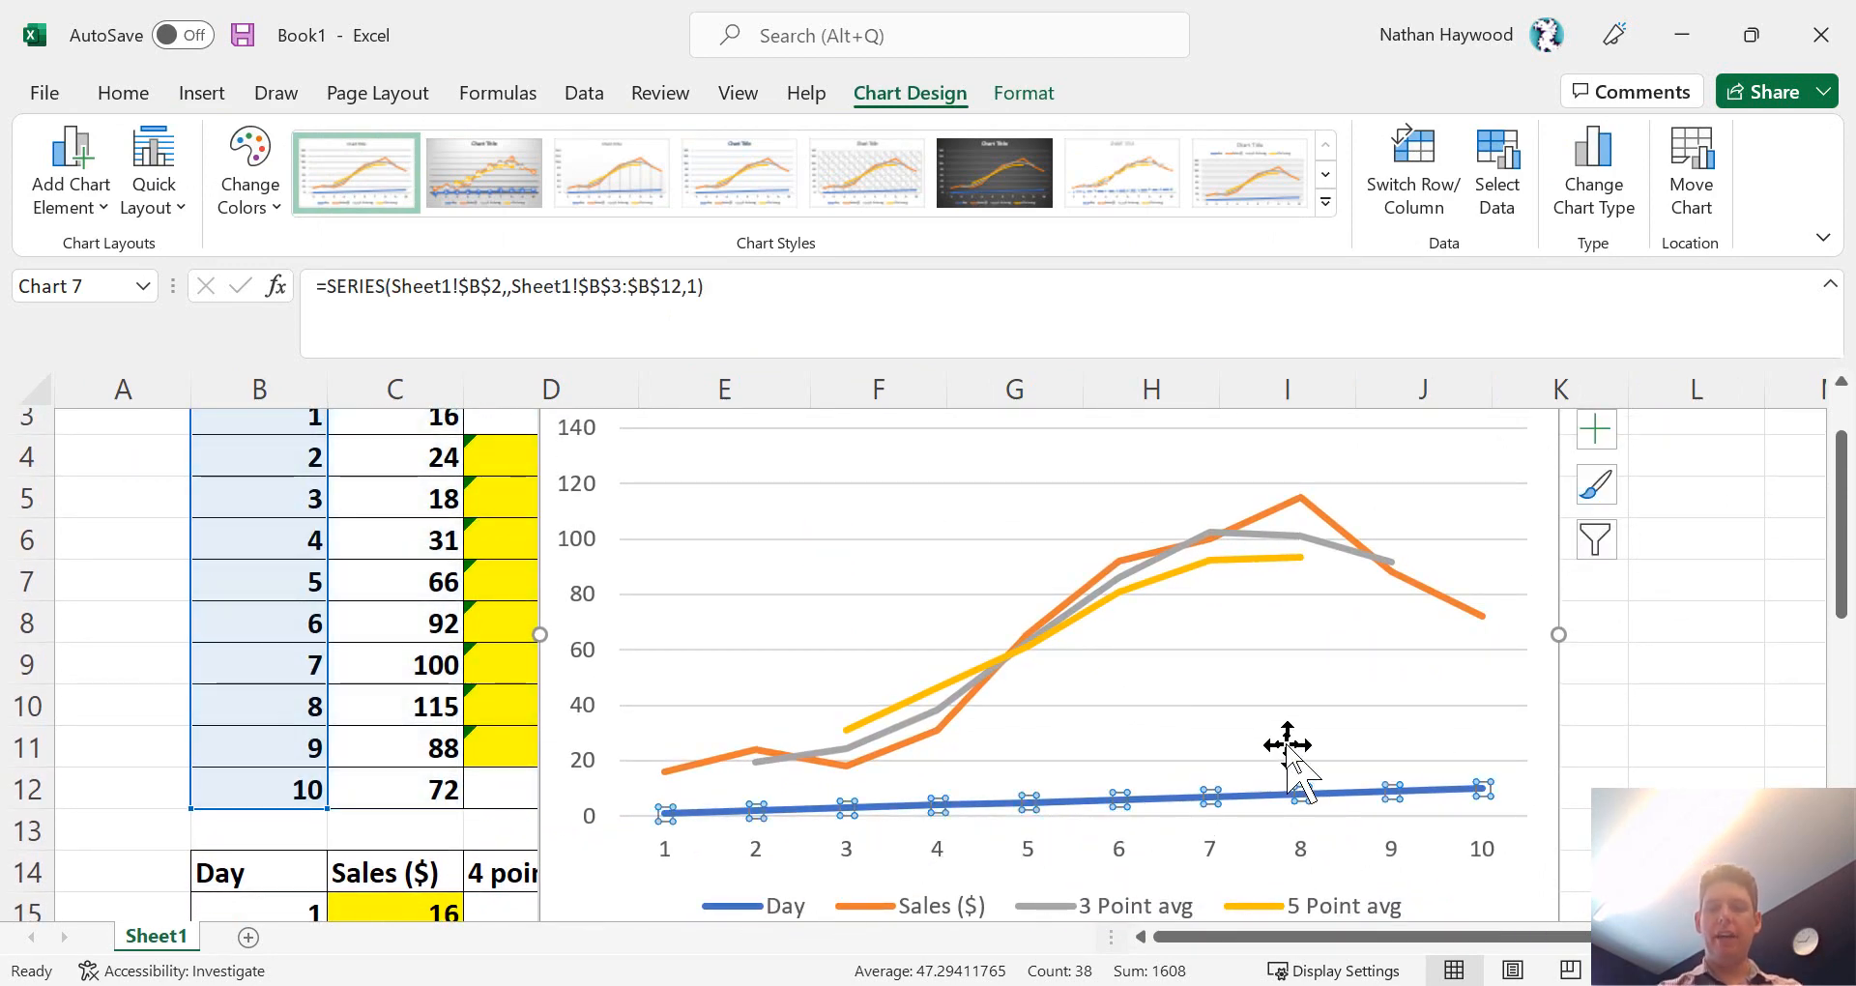
key(Delete)
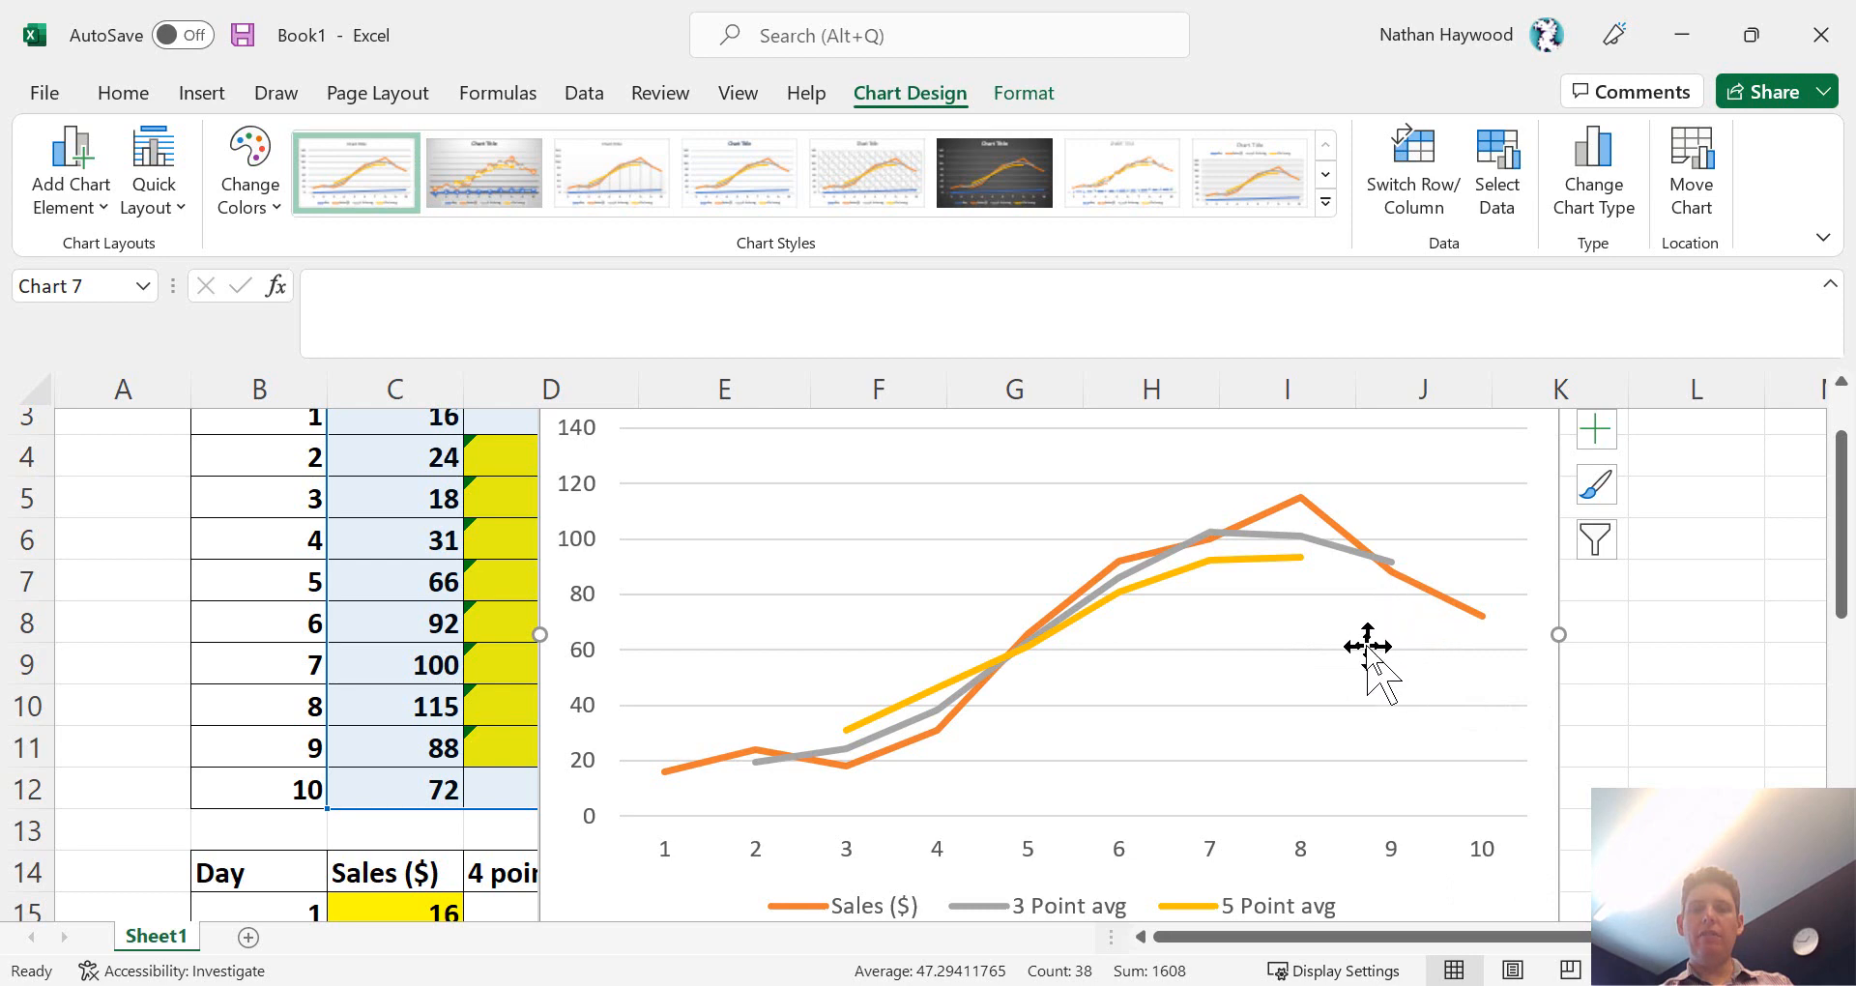
- Delete the line chart from the sheet
scroll(1367, 646, down, 1)
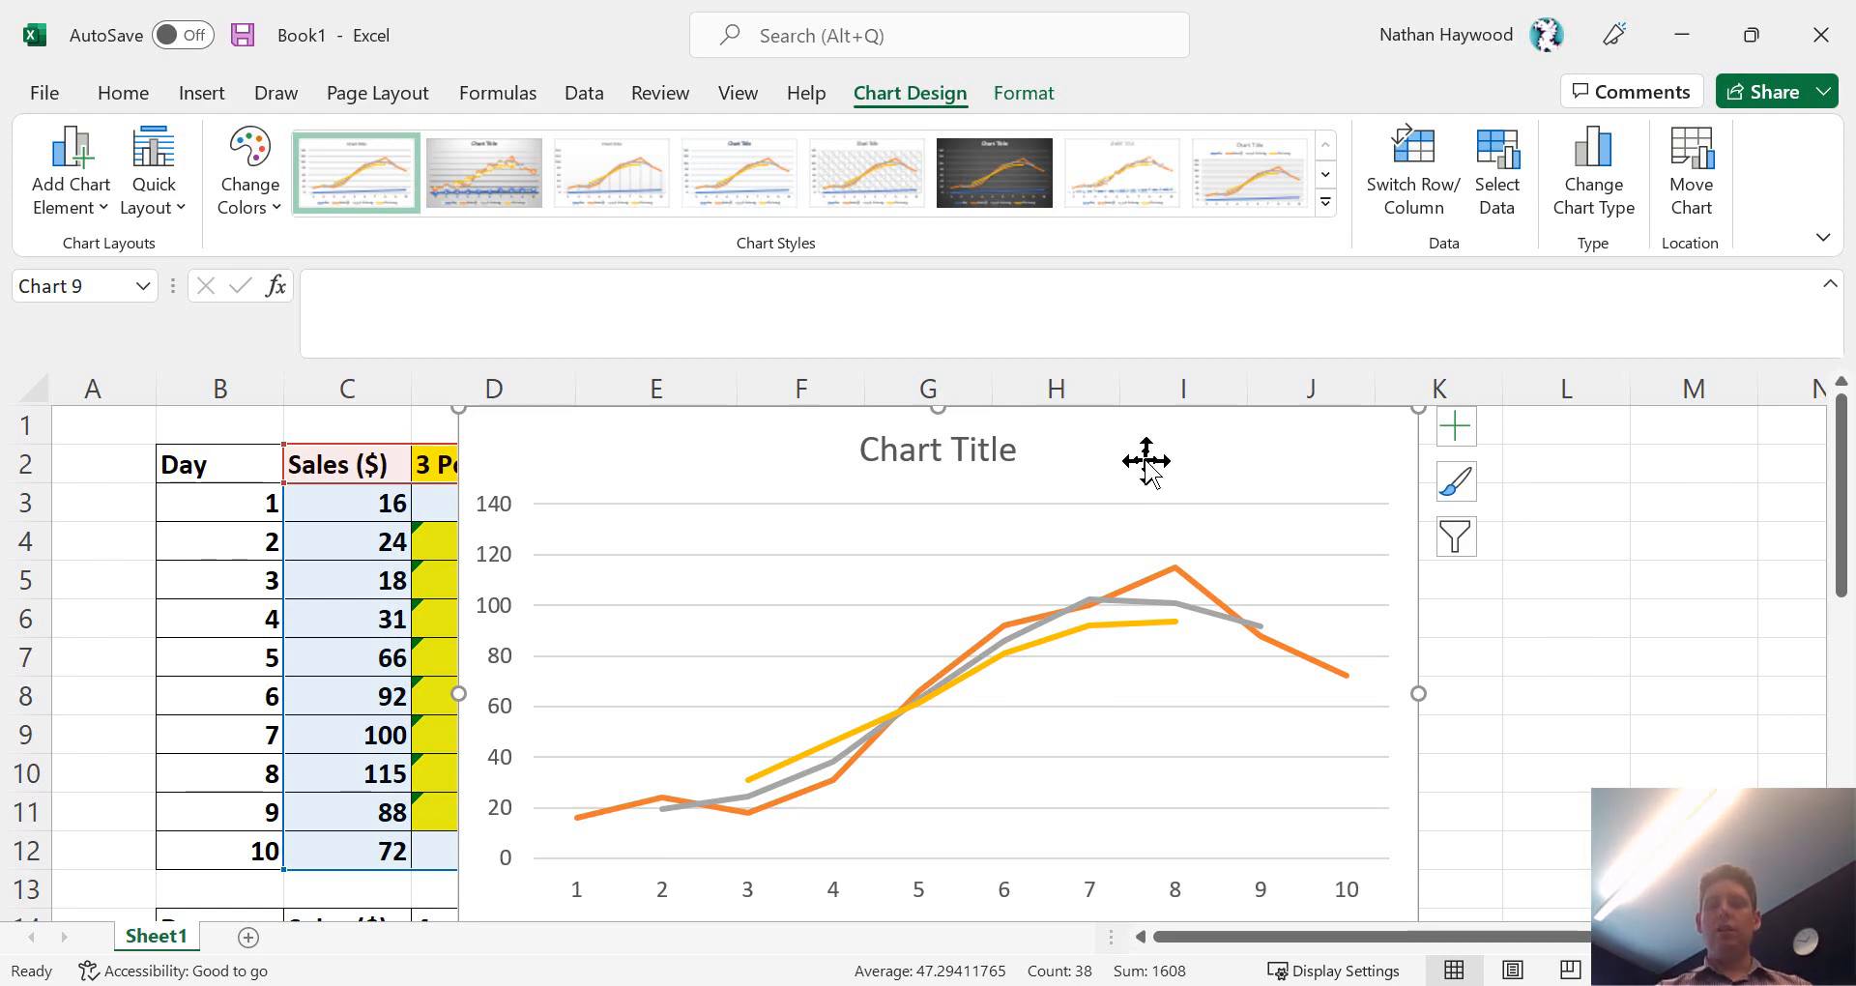
key(Delete)
click(893, 714)
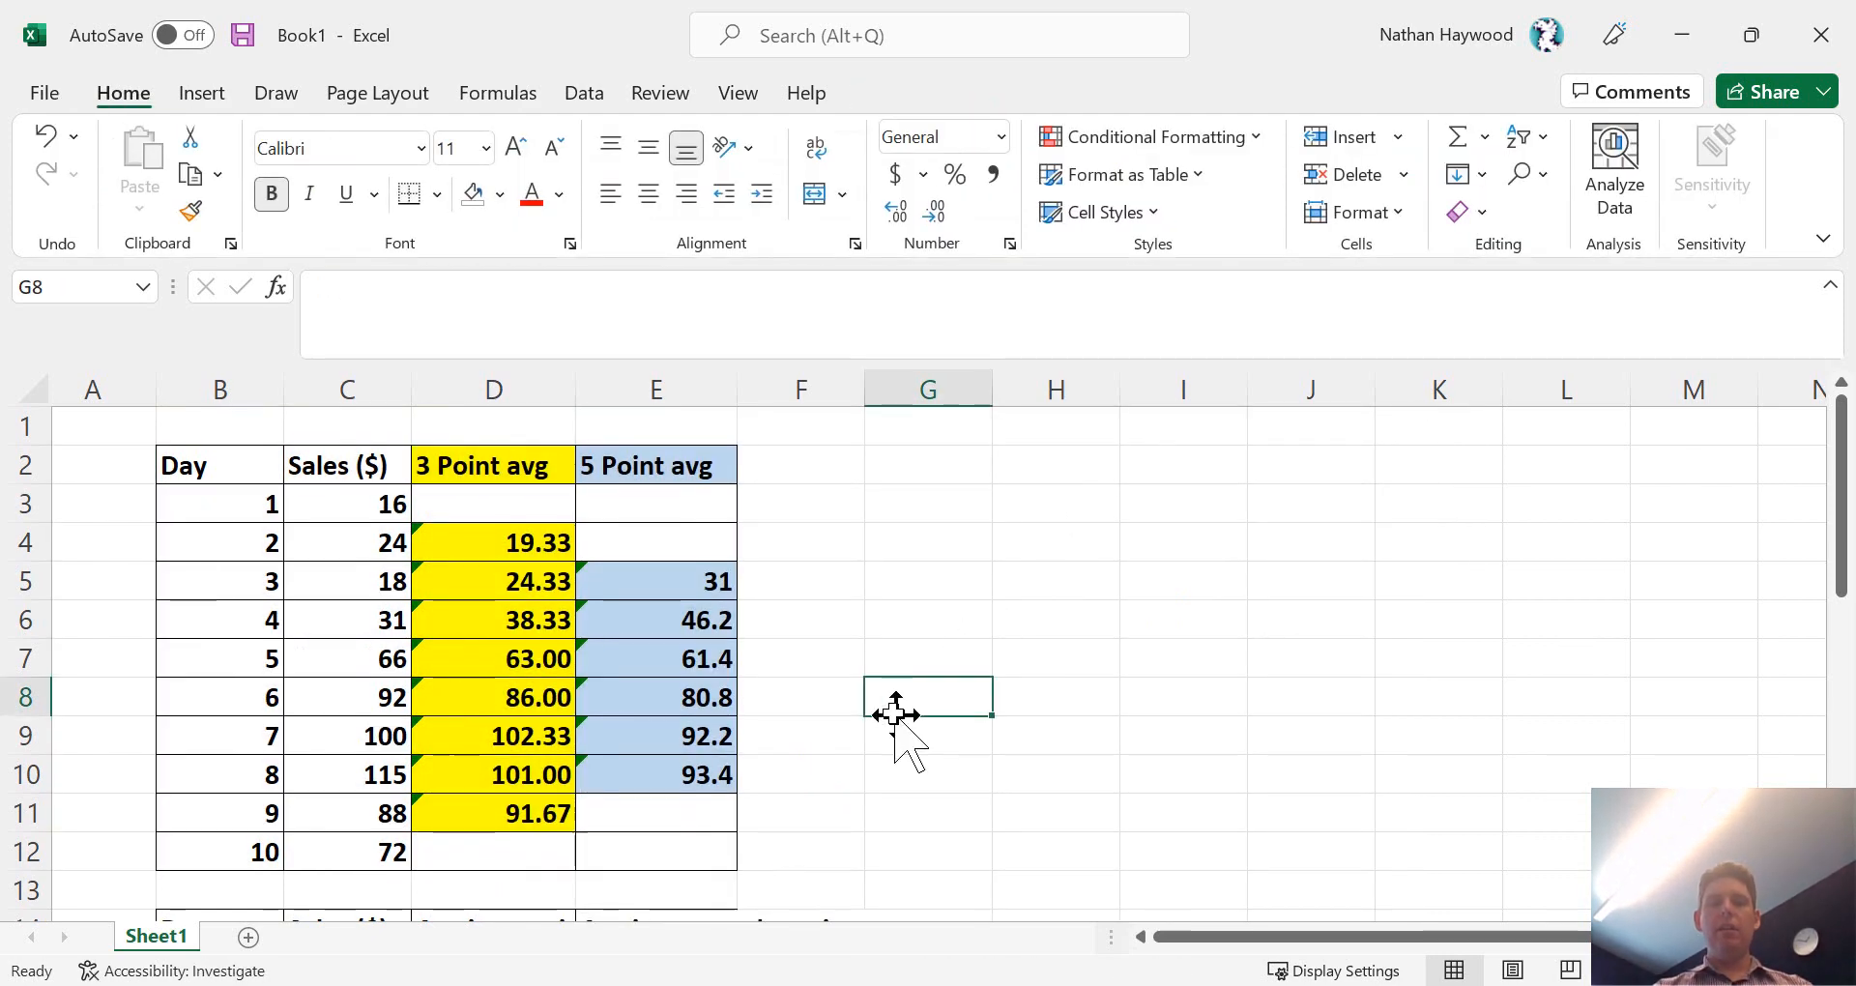
- Copy the Day and Sales ($) columns in B2:C12 and paste them below, starting at B14
scroll(894, 714, down, 3)
scroll(893, 713, down, 2)
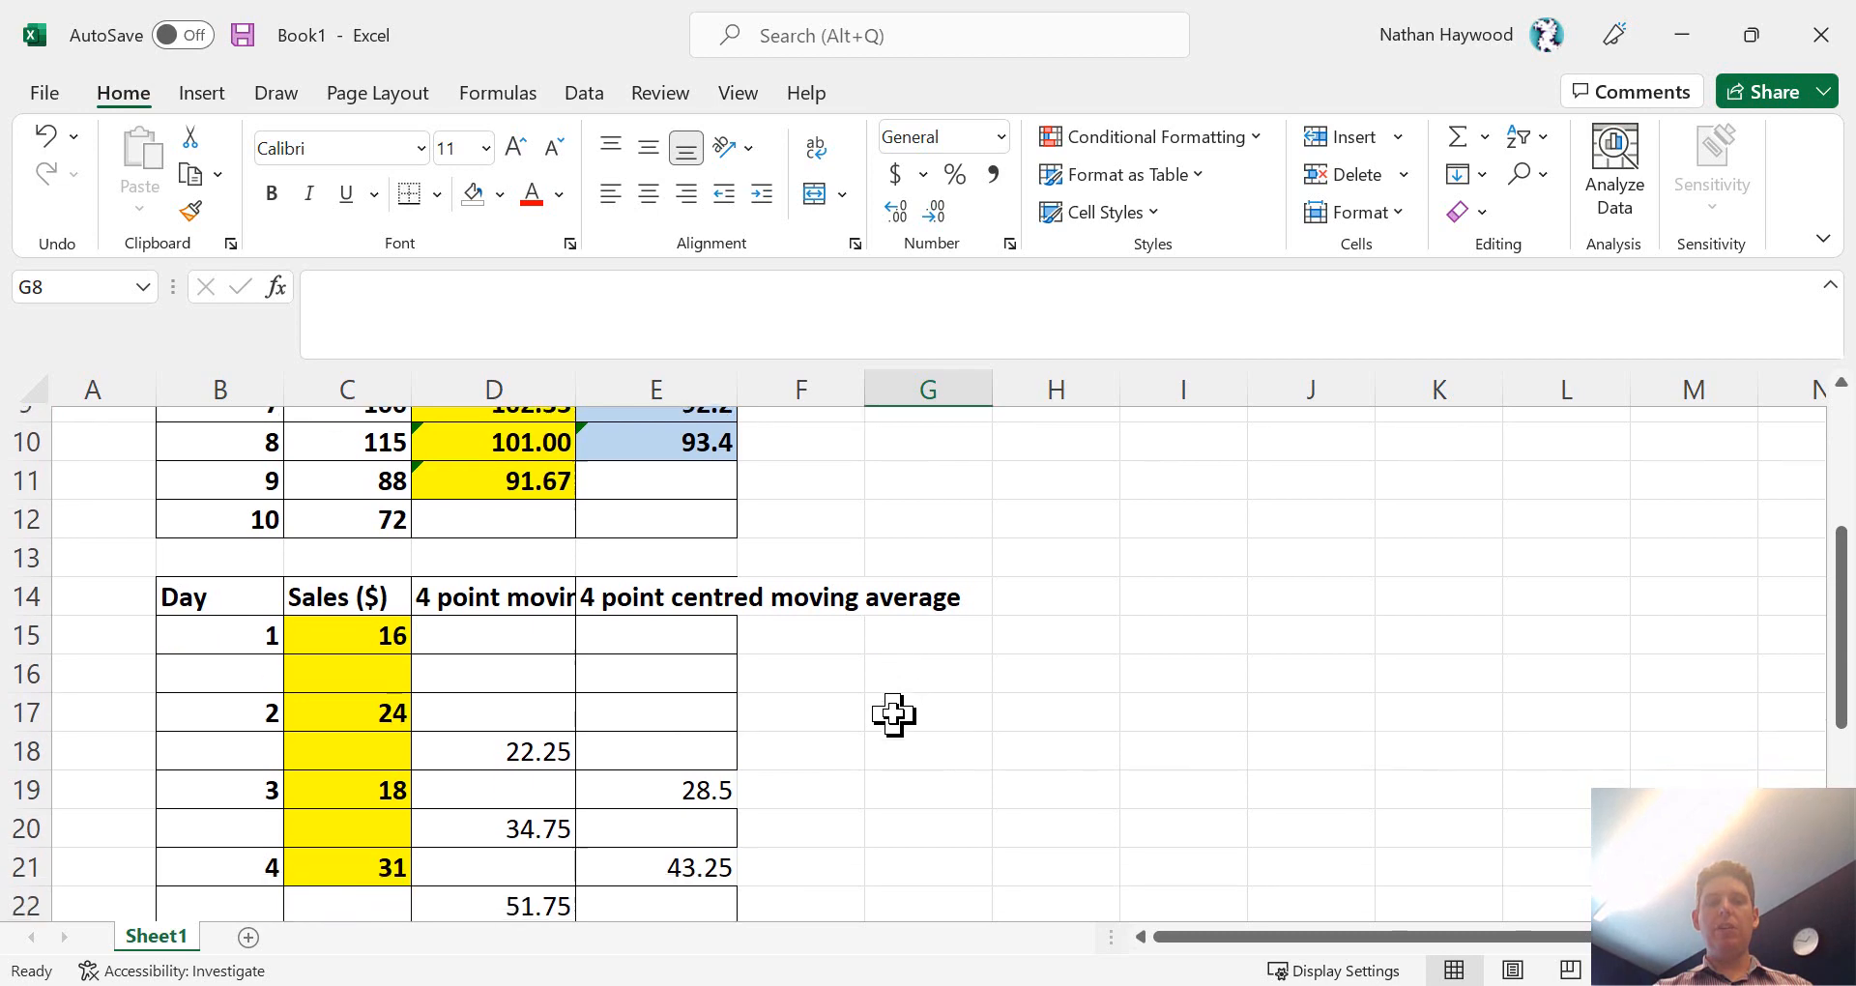
scroll(893, 714, down, 2)
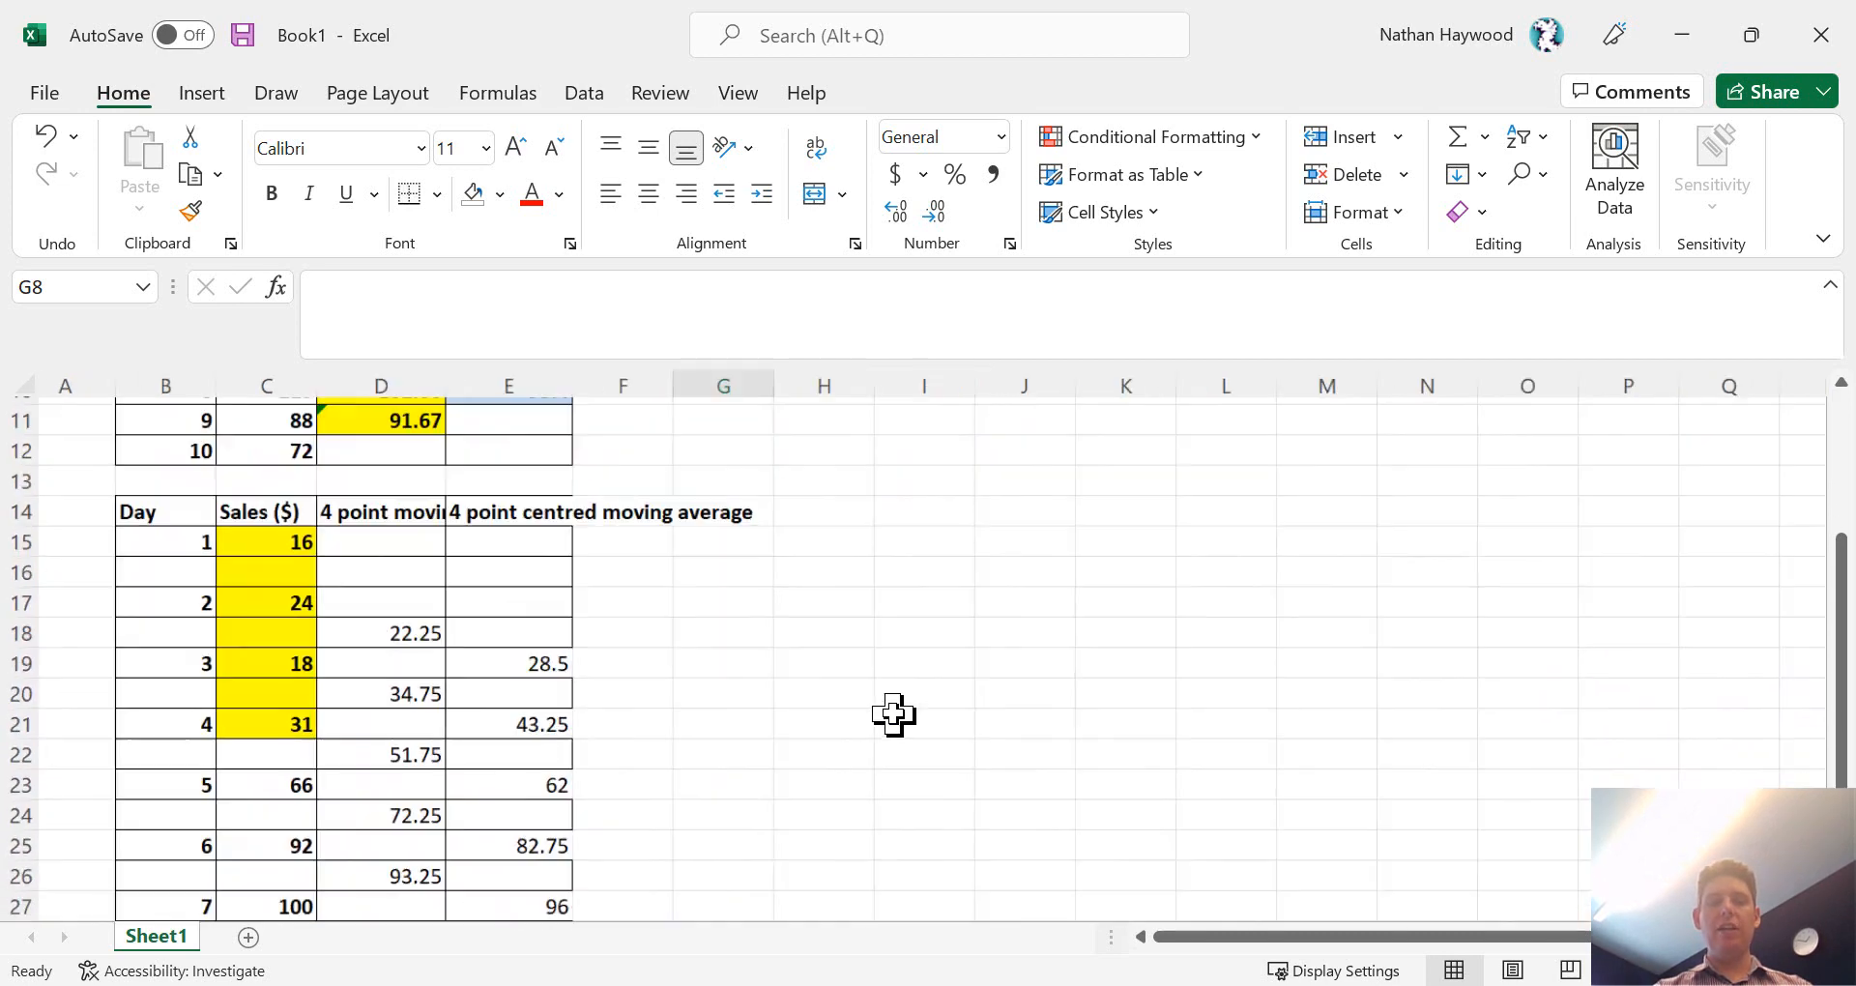
scroll(894, 714, down, 1)
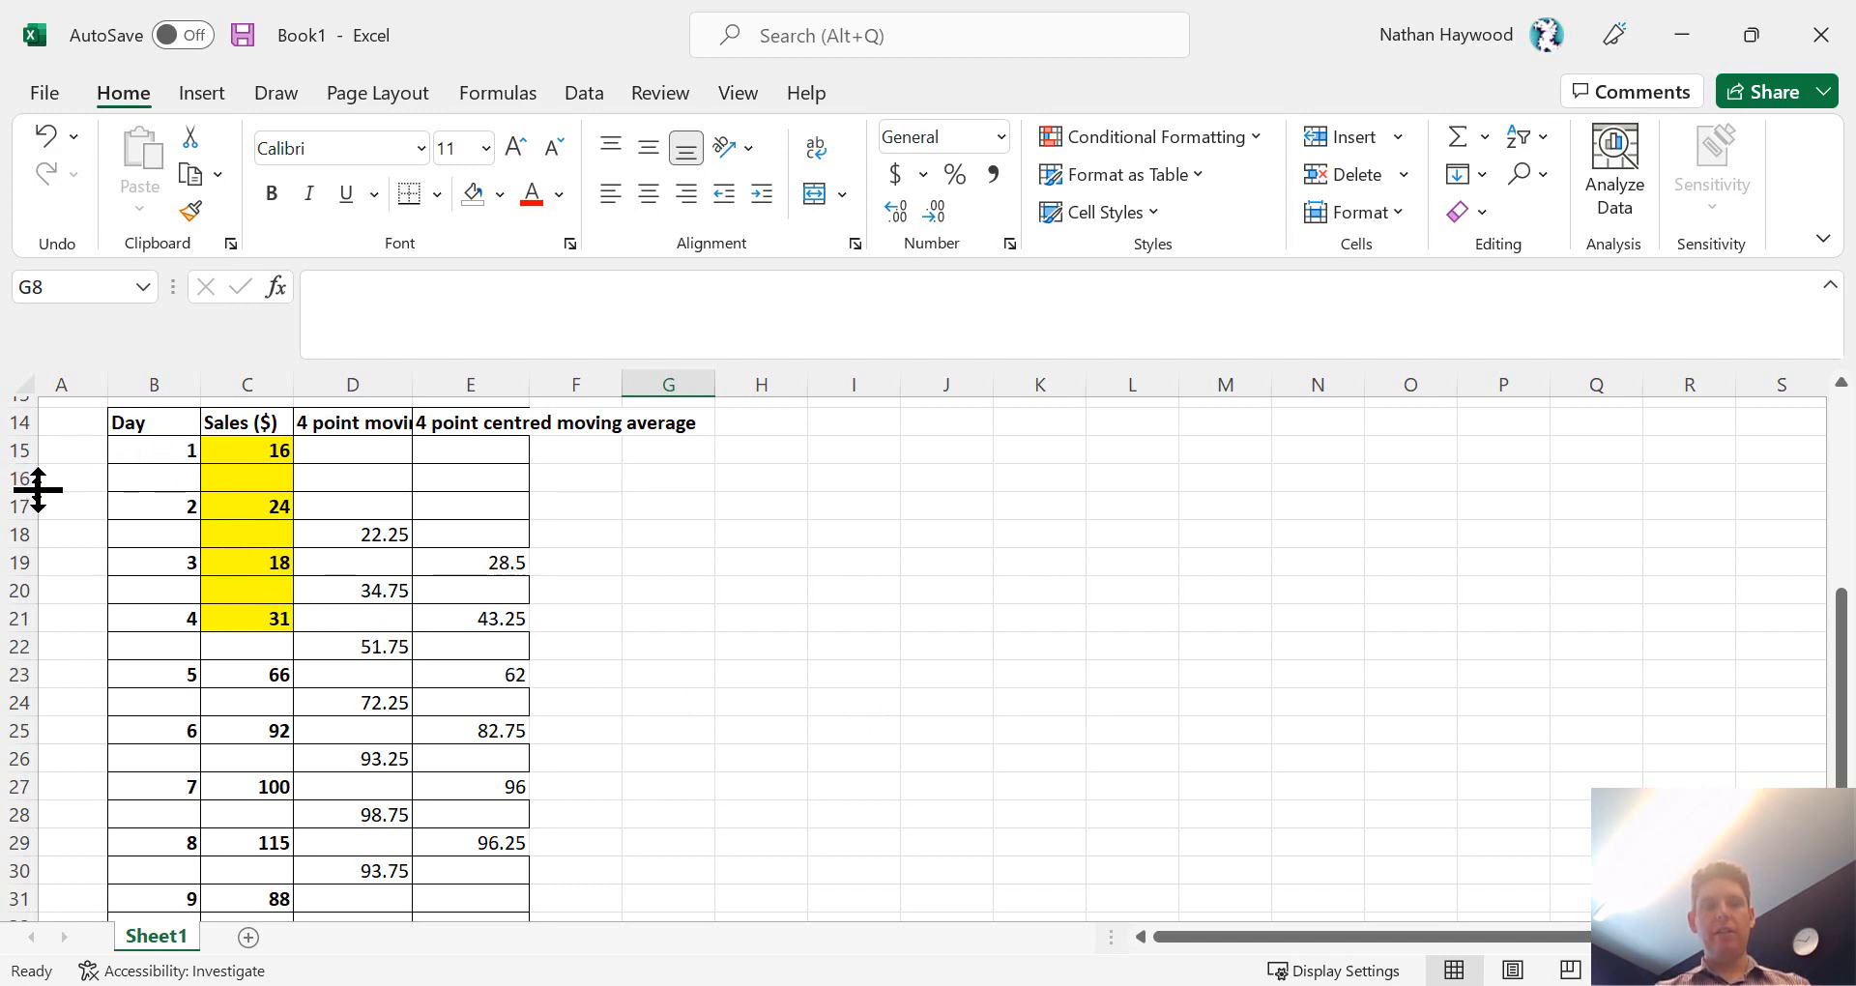
key(ctrl+z)
drag(166, 426, 298, 709)
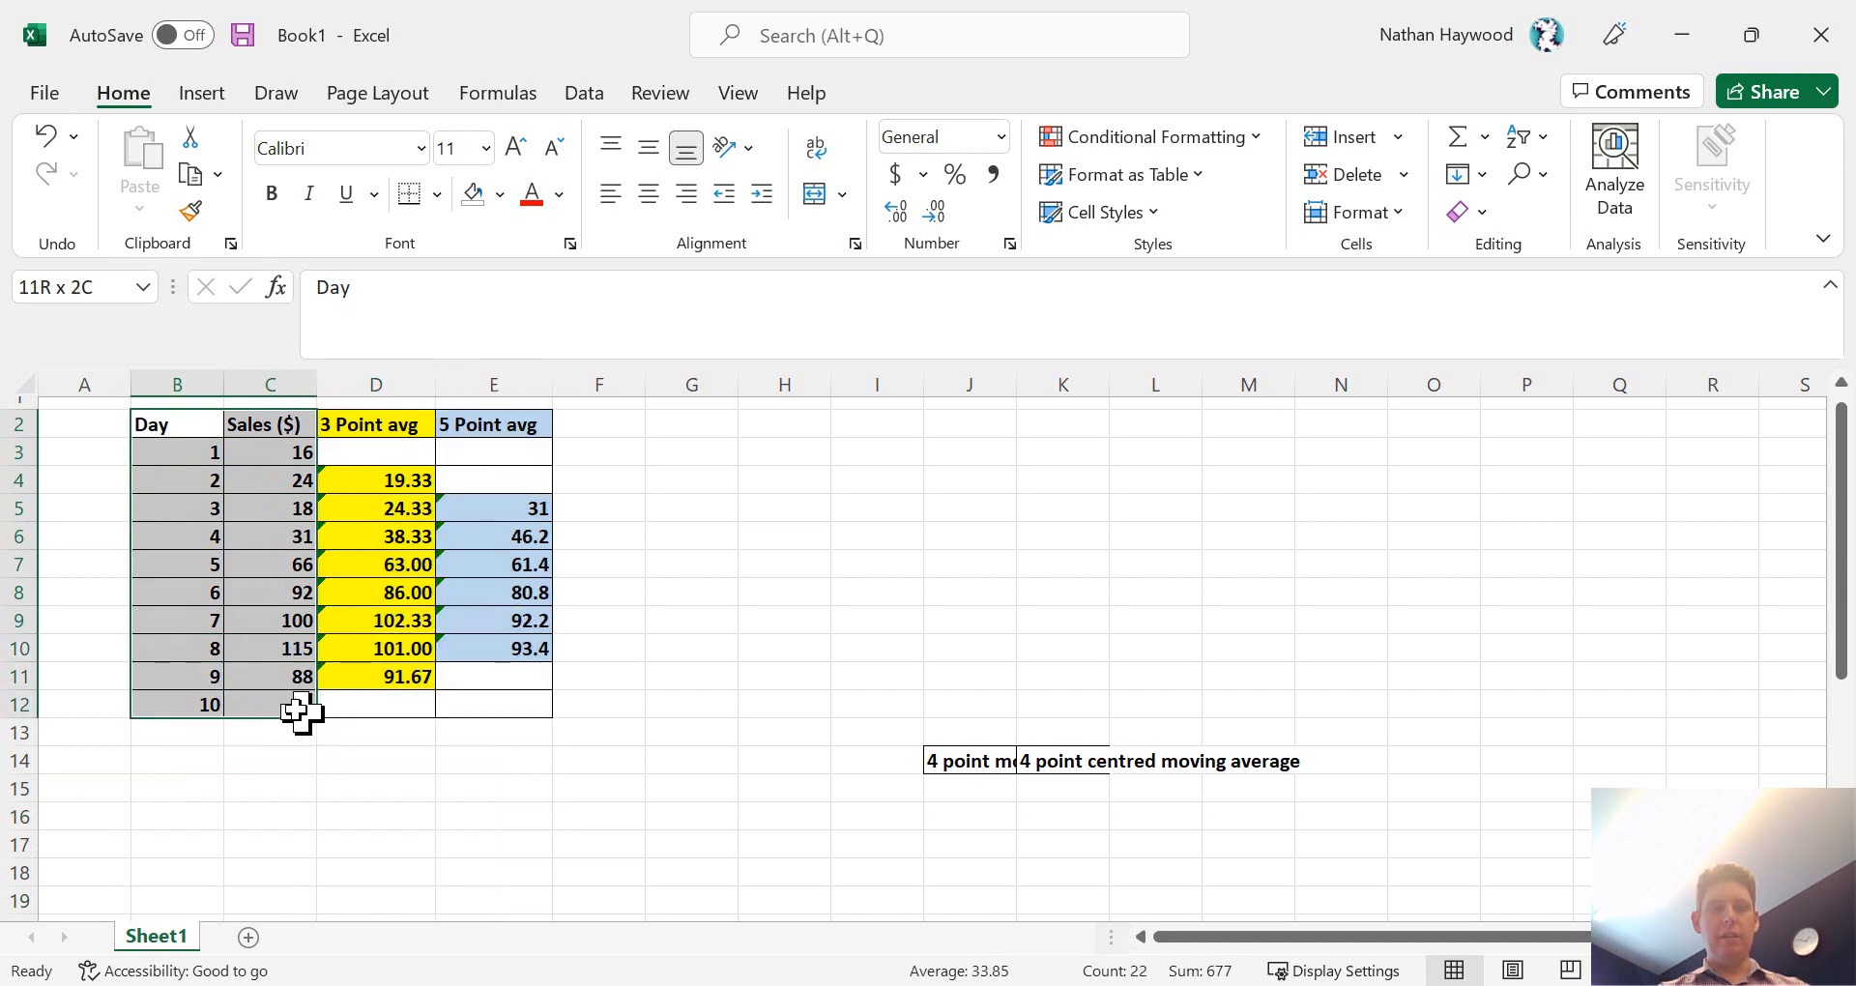
key(ctrl+c)
click(178, 766)
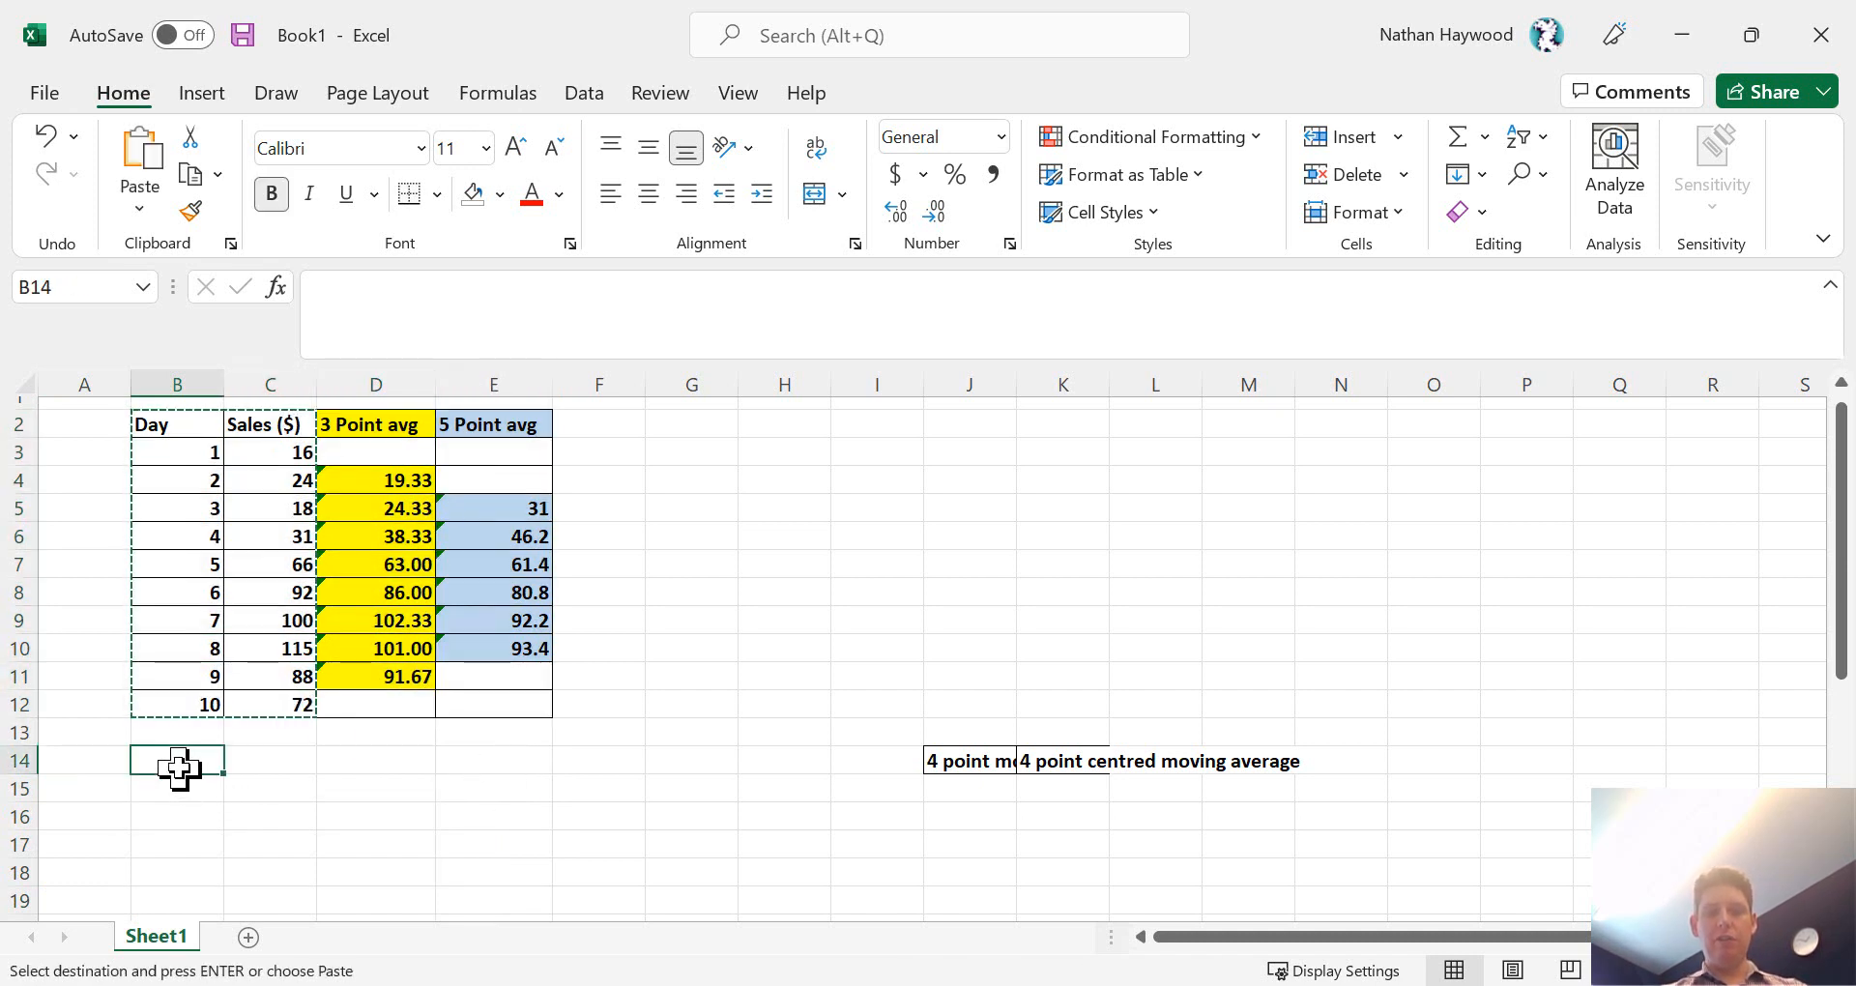
key(ctrl+v)
scroll(419, 838, down, 3)
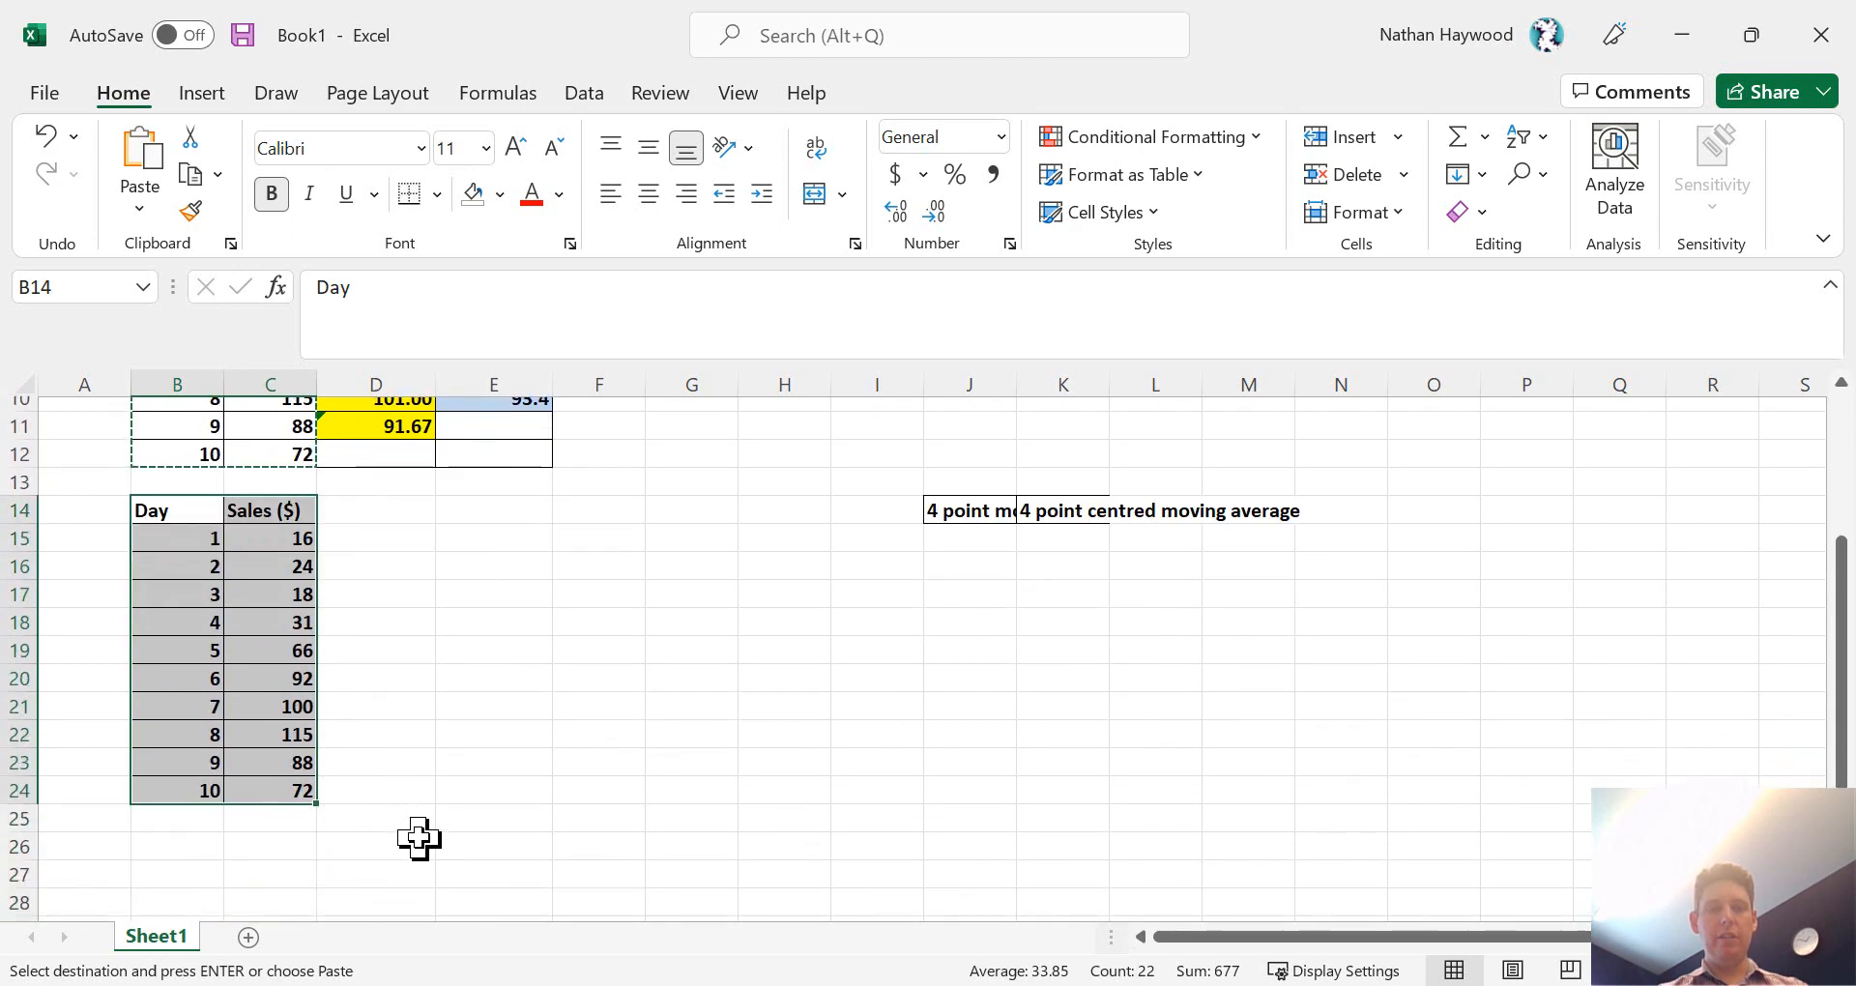
click(11, 515)
right_click(12, 516)
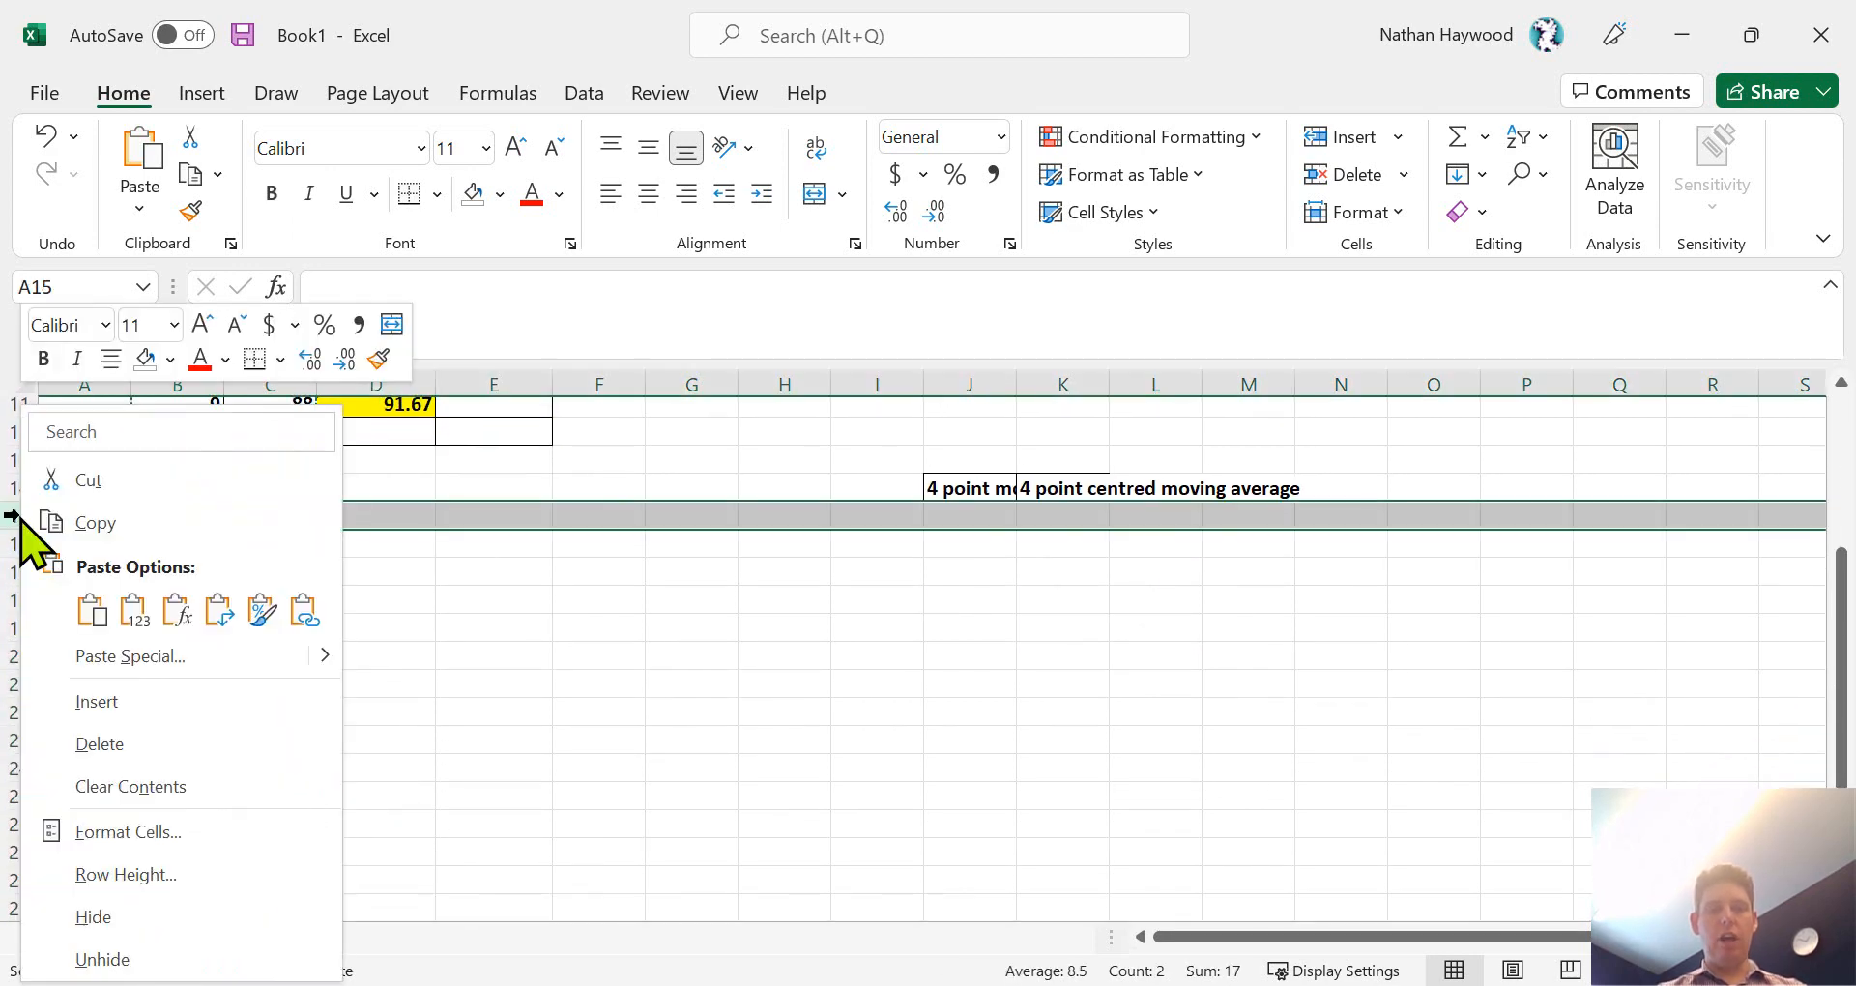
click(97, 696)
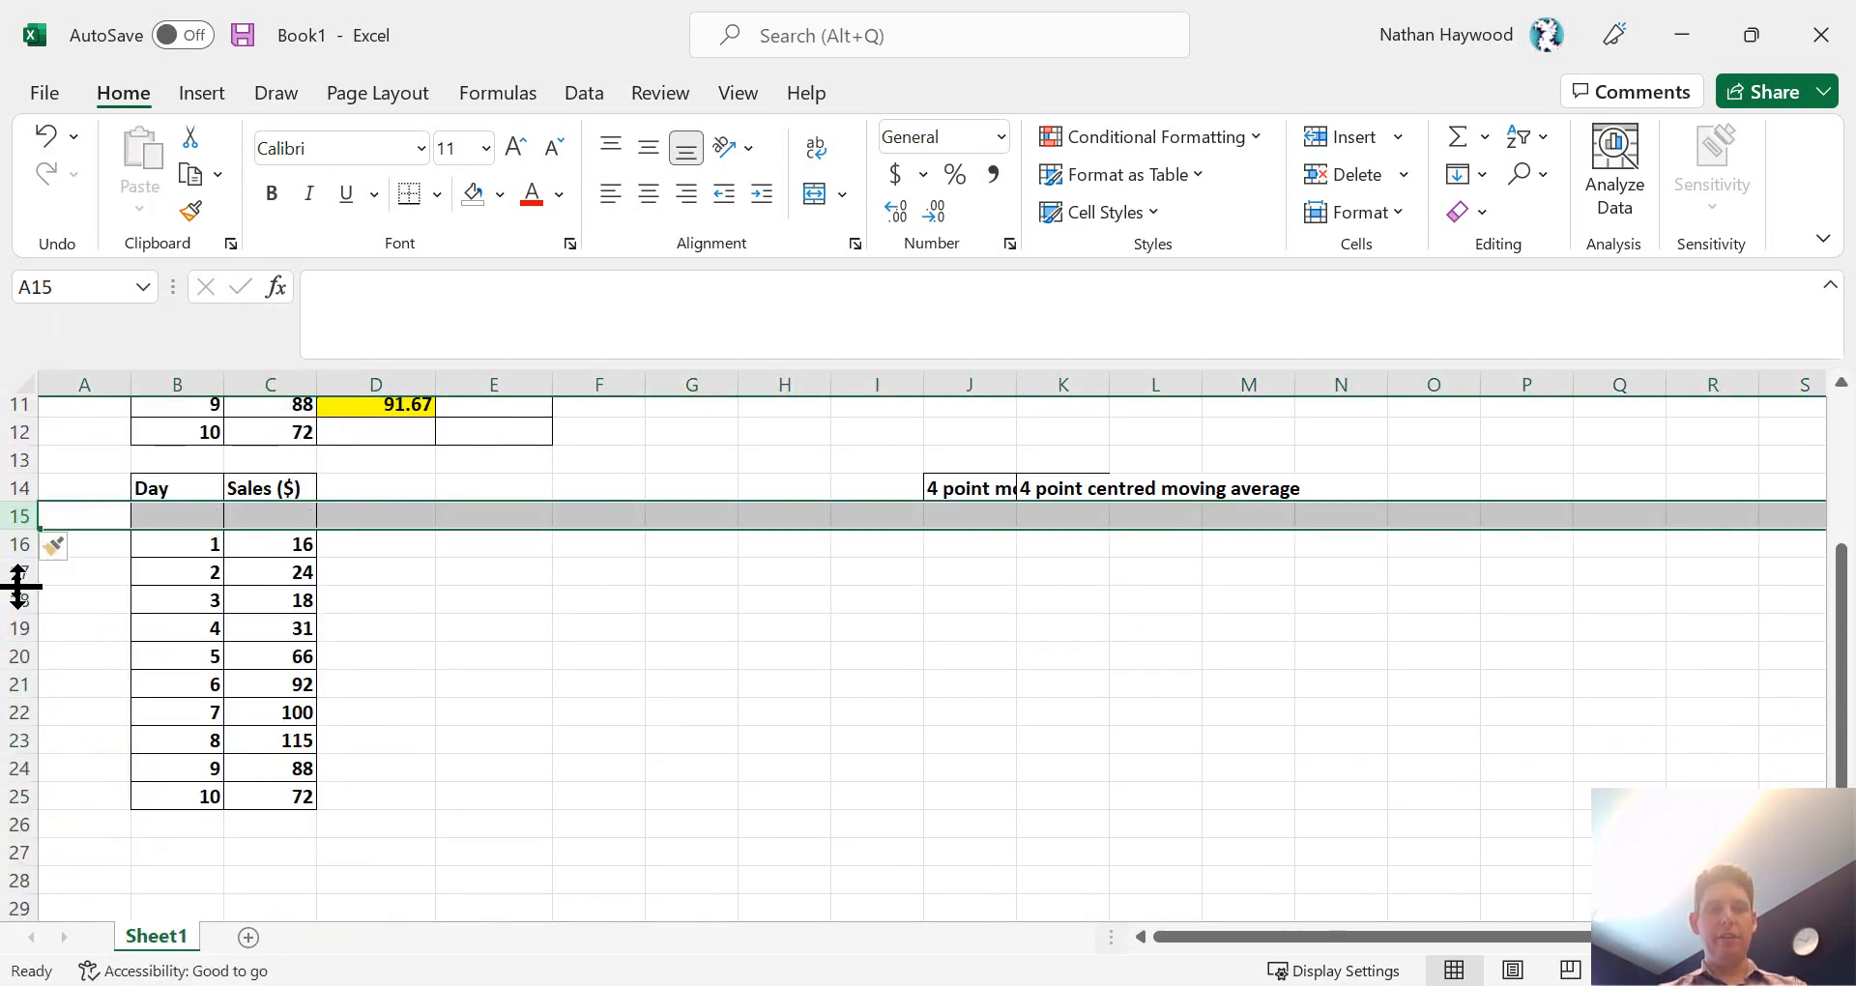
key(ctrl+z)
- Insert blank rows at rows 16, 18 and 20 to separate the first day entries of the copied table
click(10, 544)
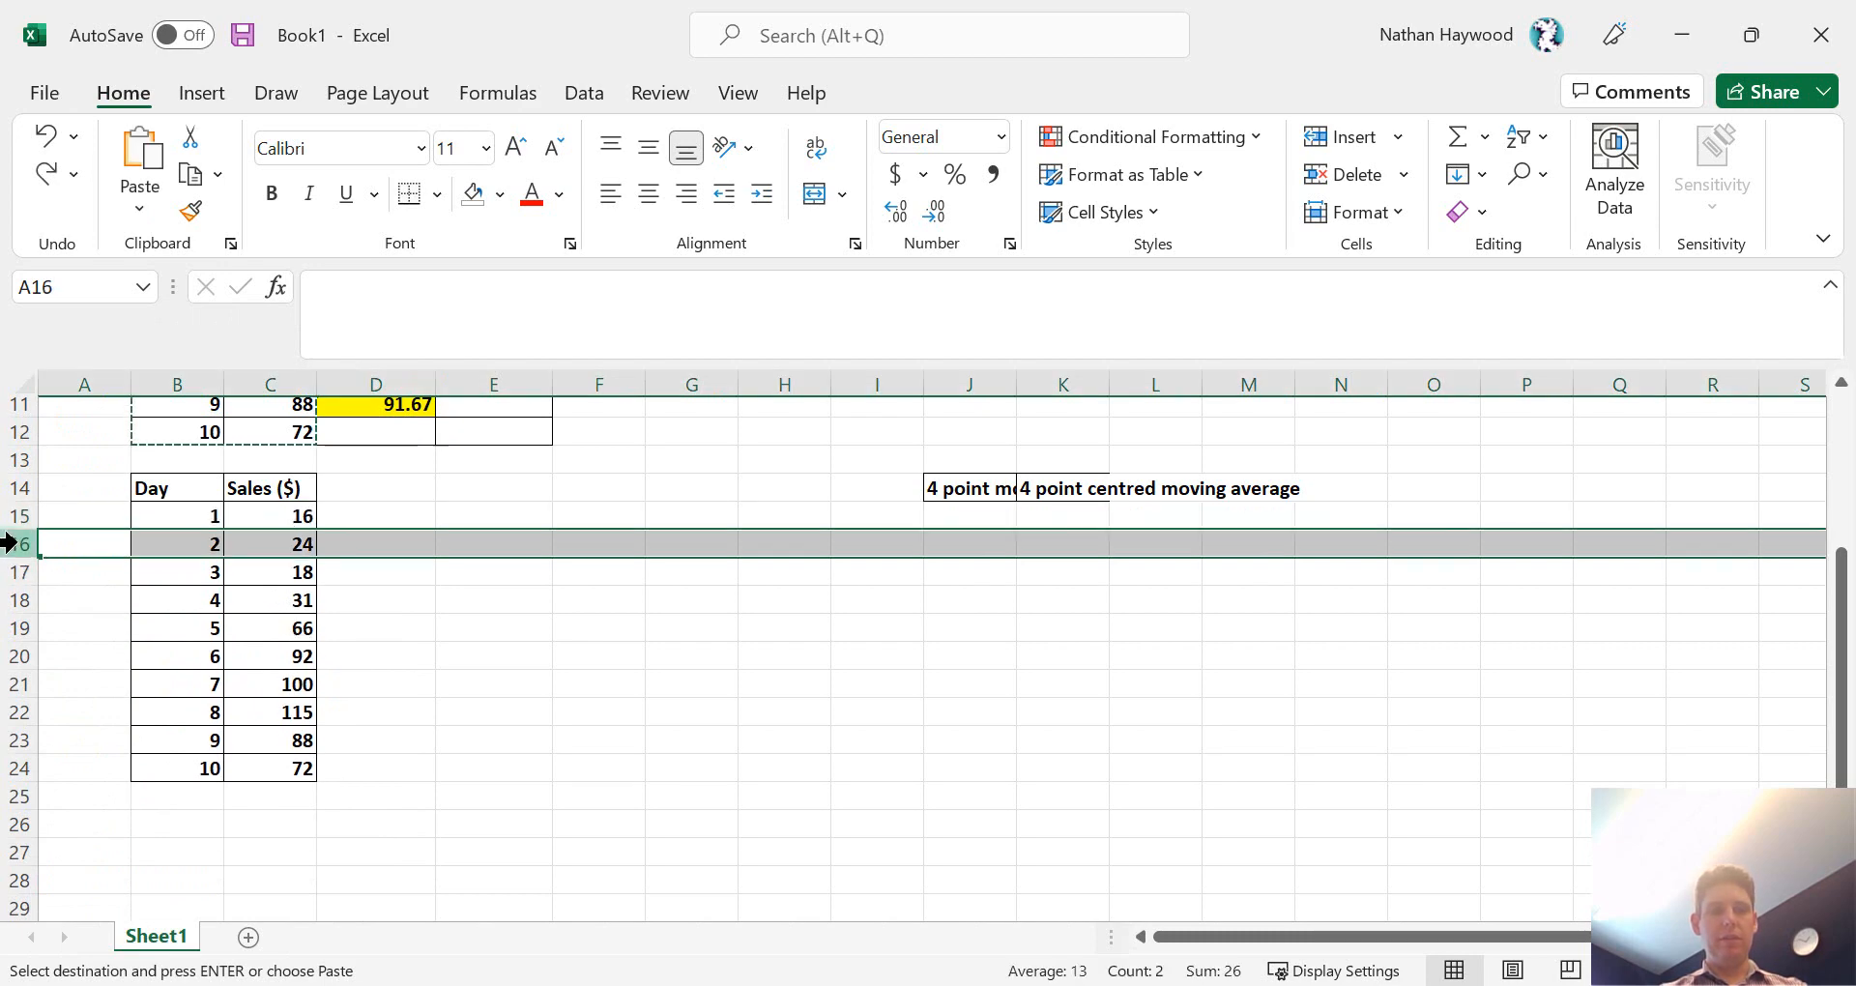
right_click(9, 543)
click(116, 705)
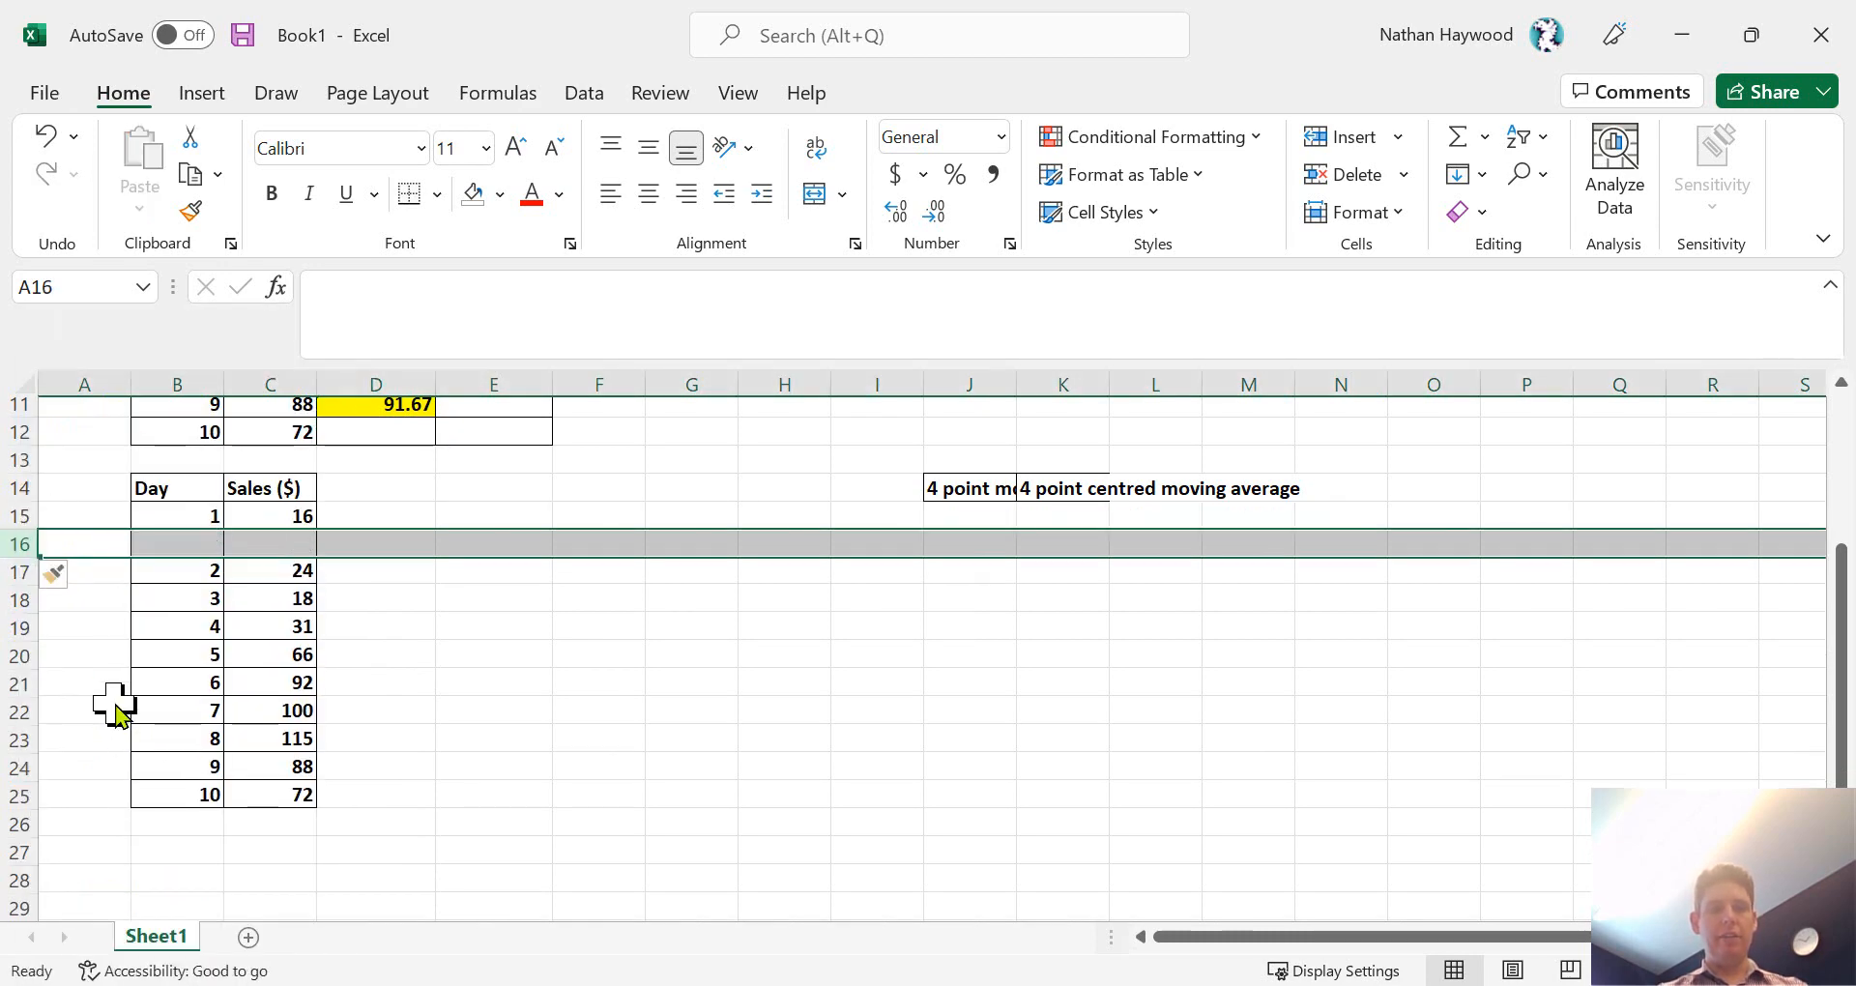
right_click(5, 600)
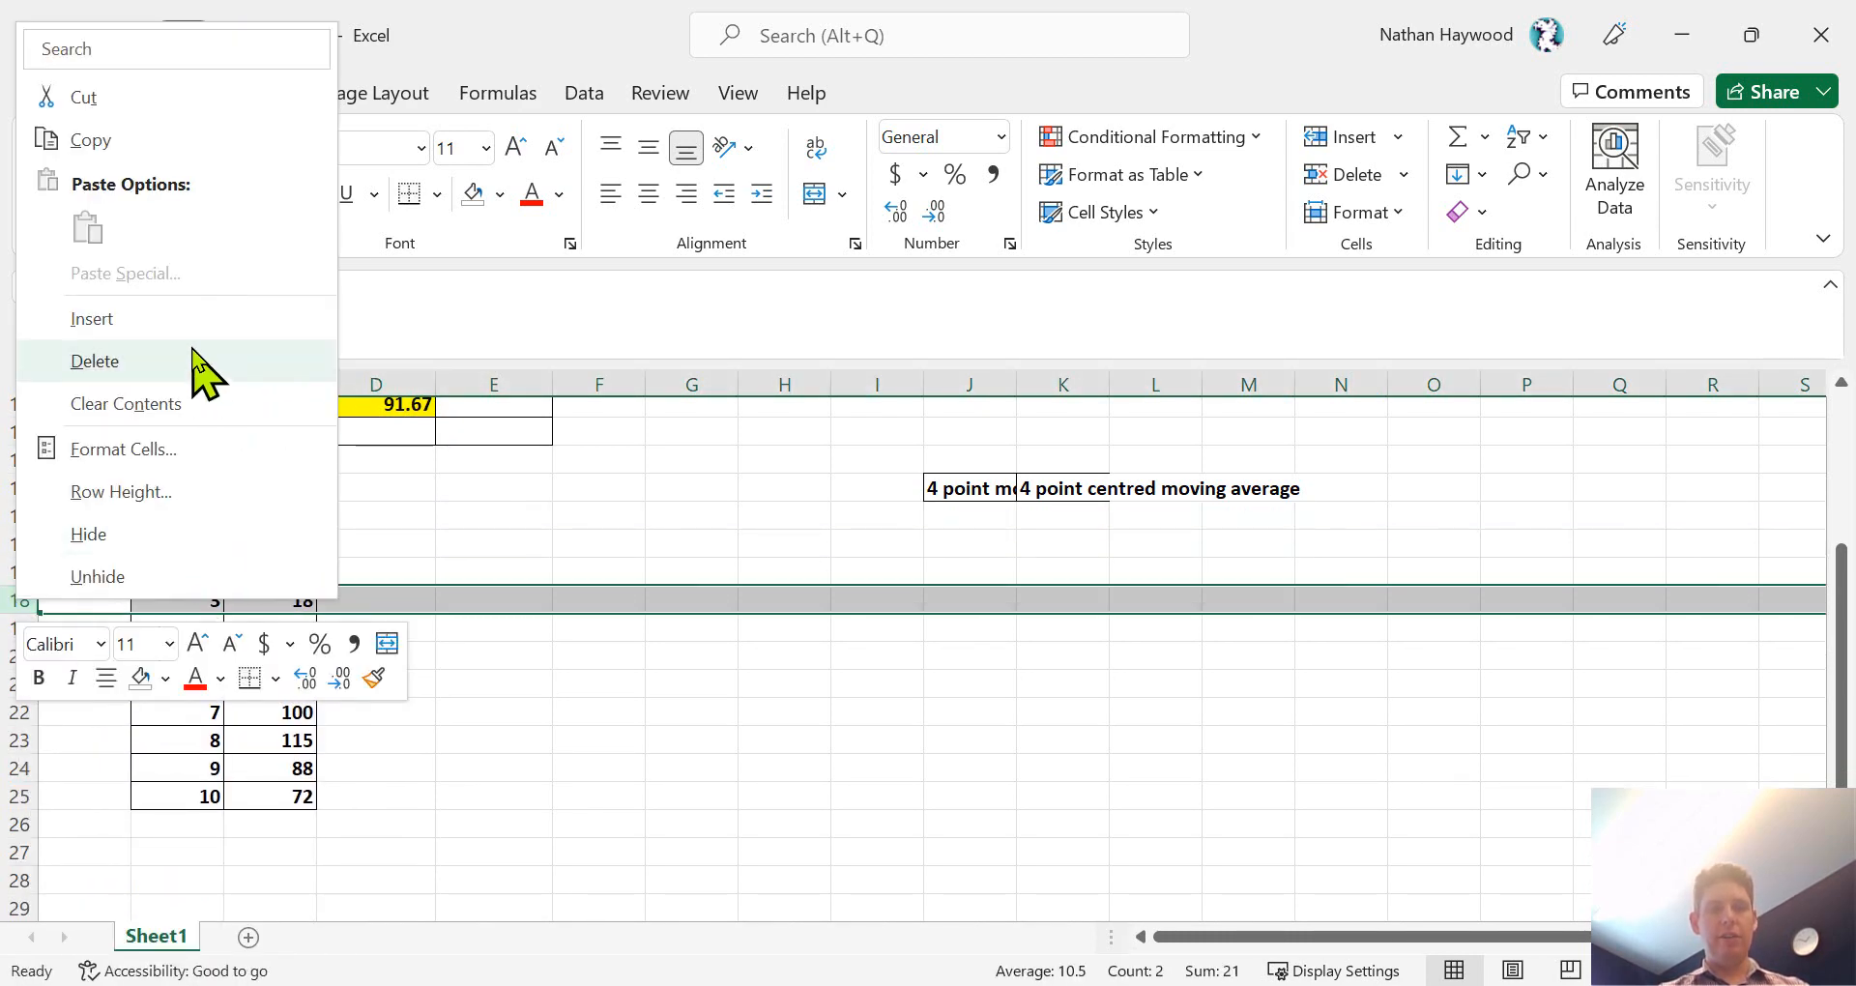
click(184, 319)
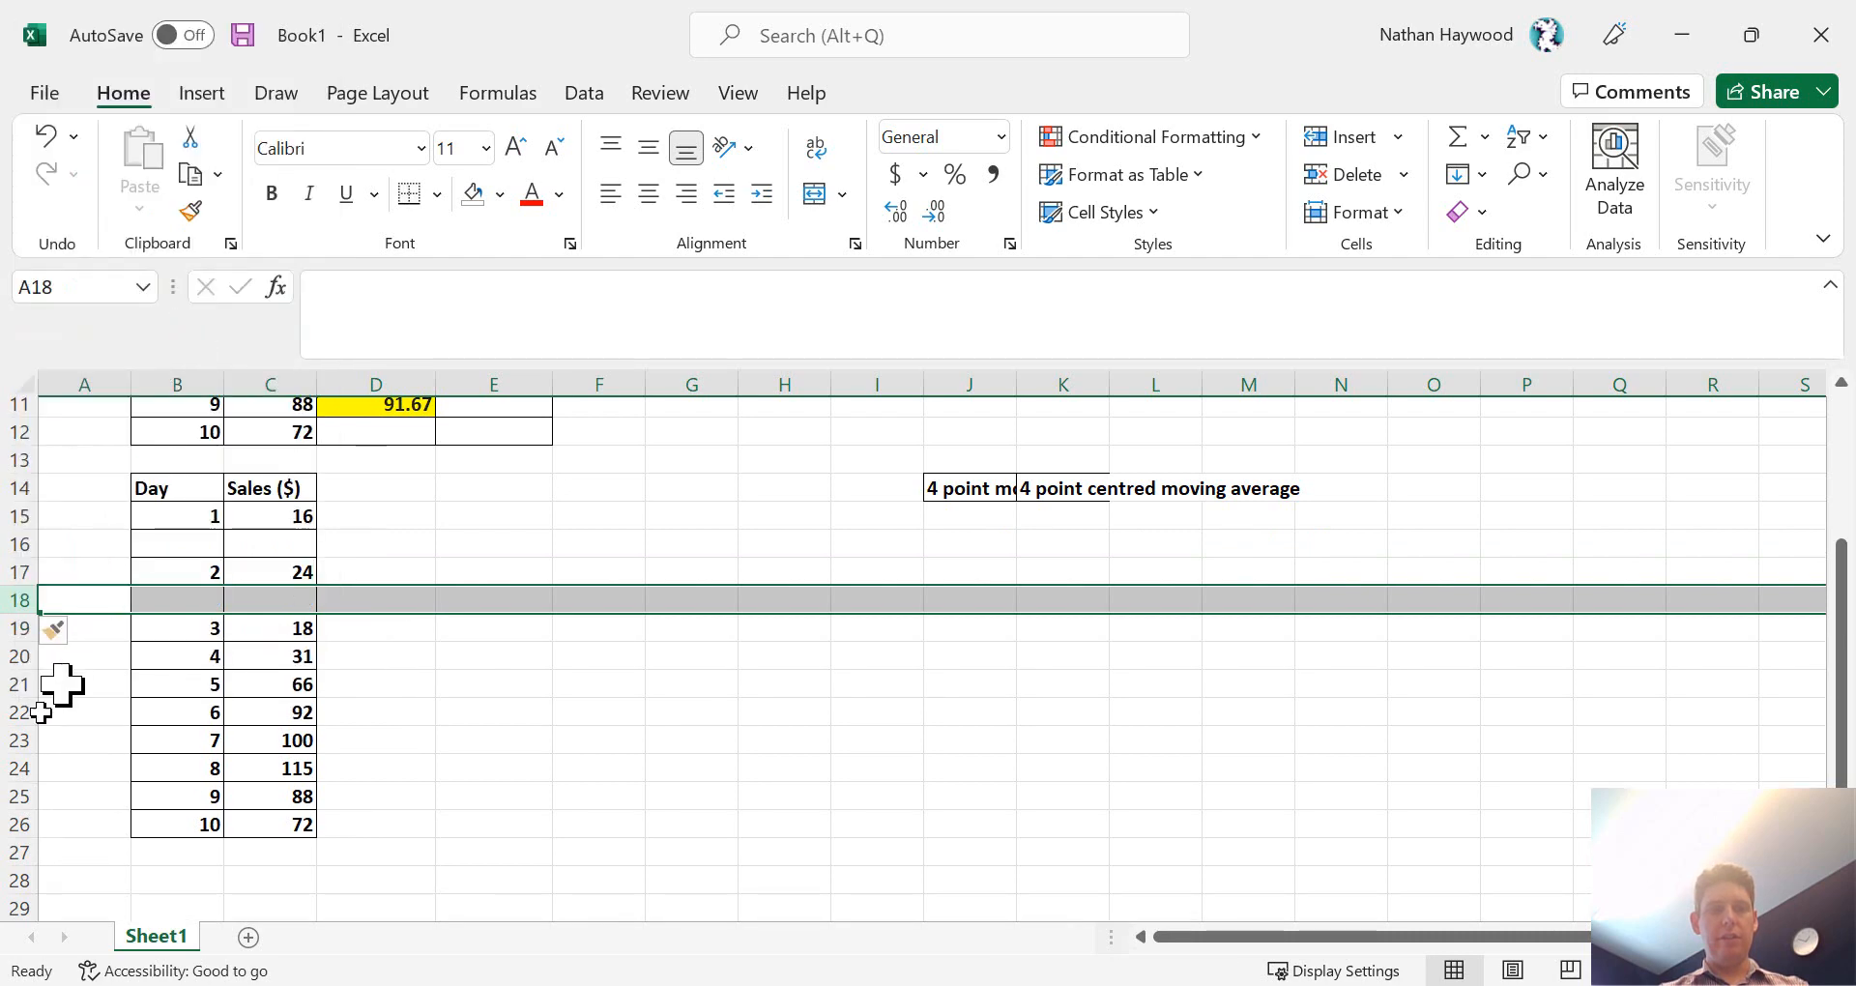
click(19, 658)
right_click(19, 657)
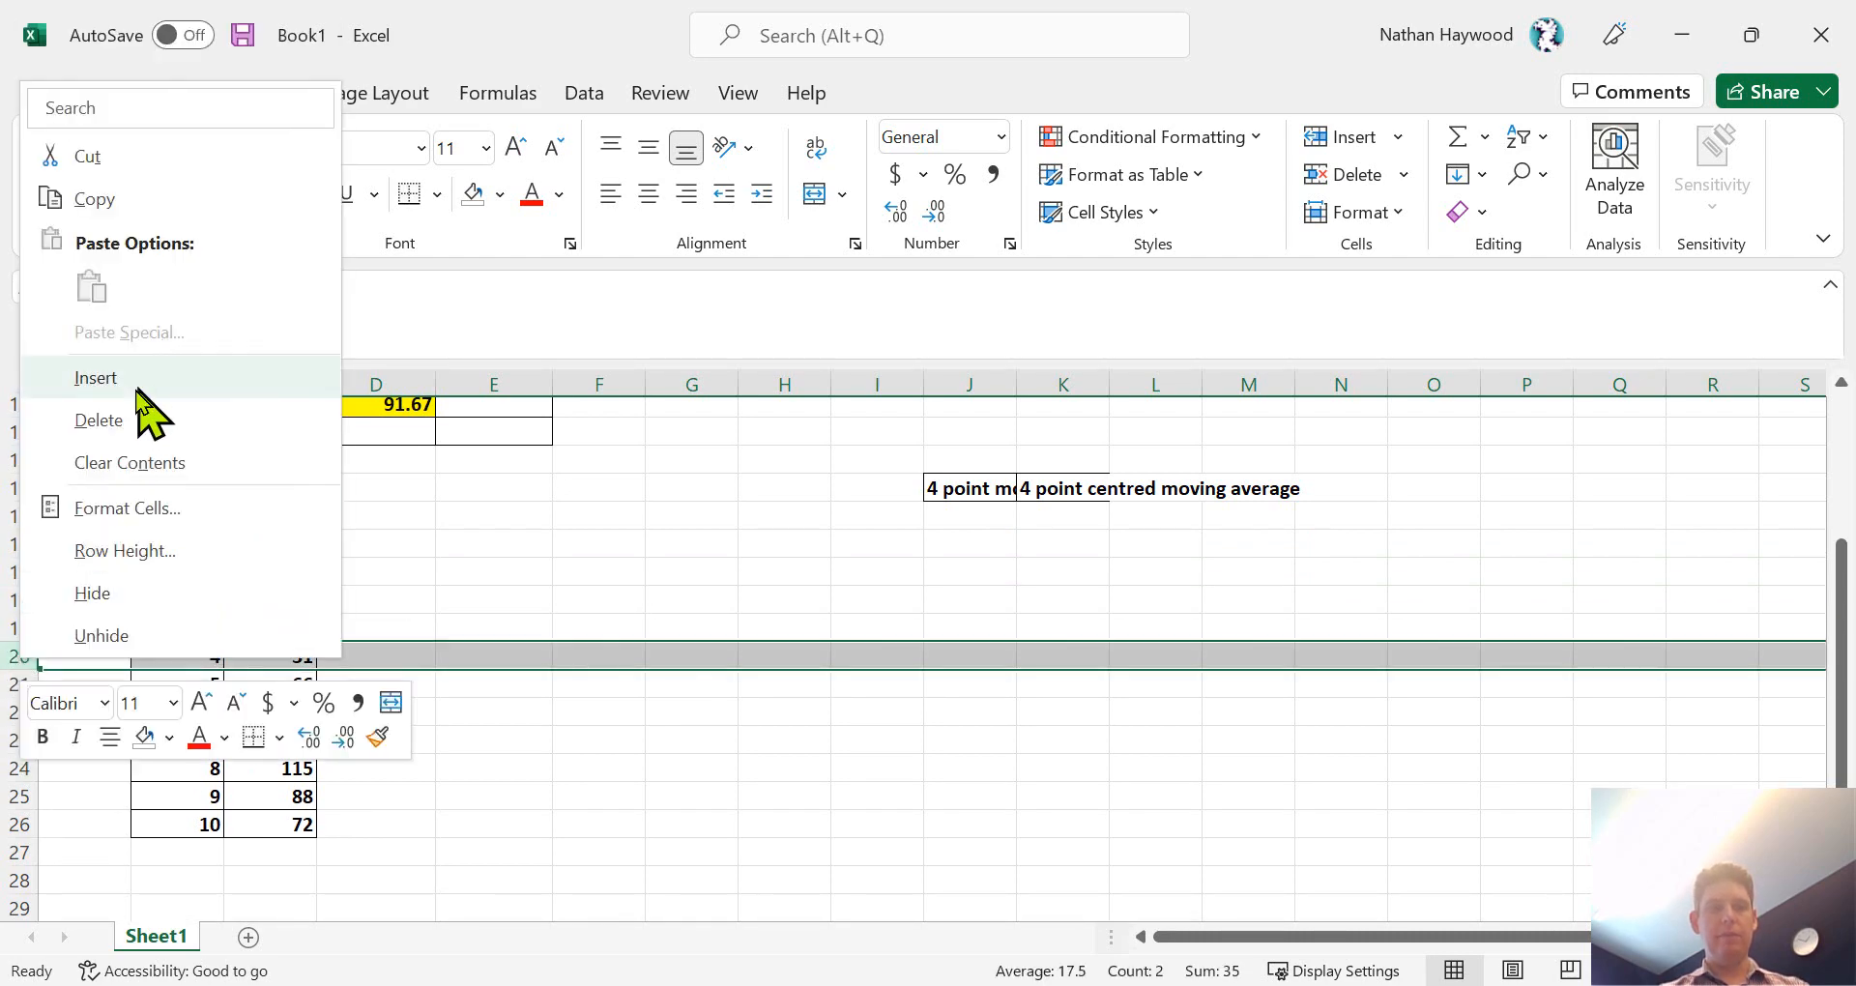
key(Escape)
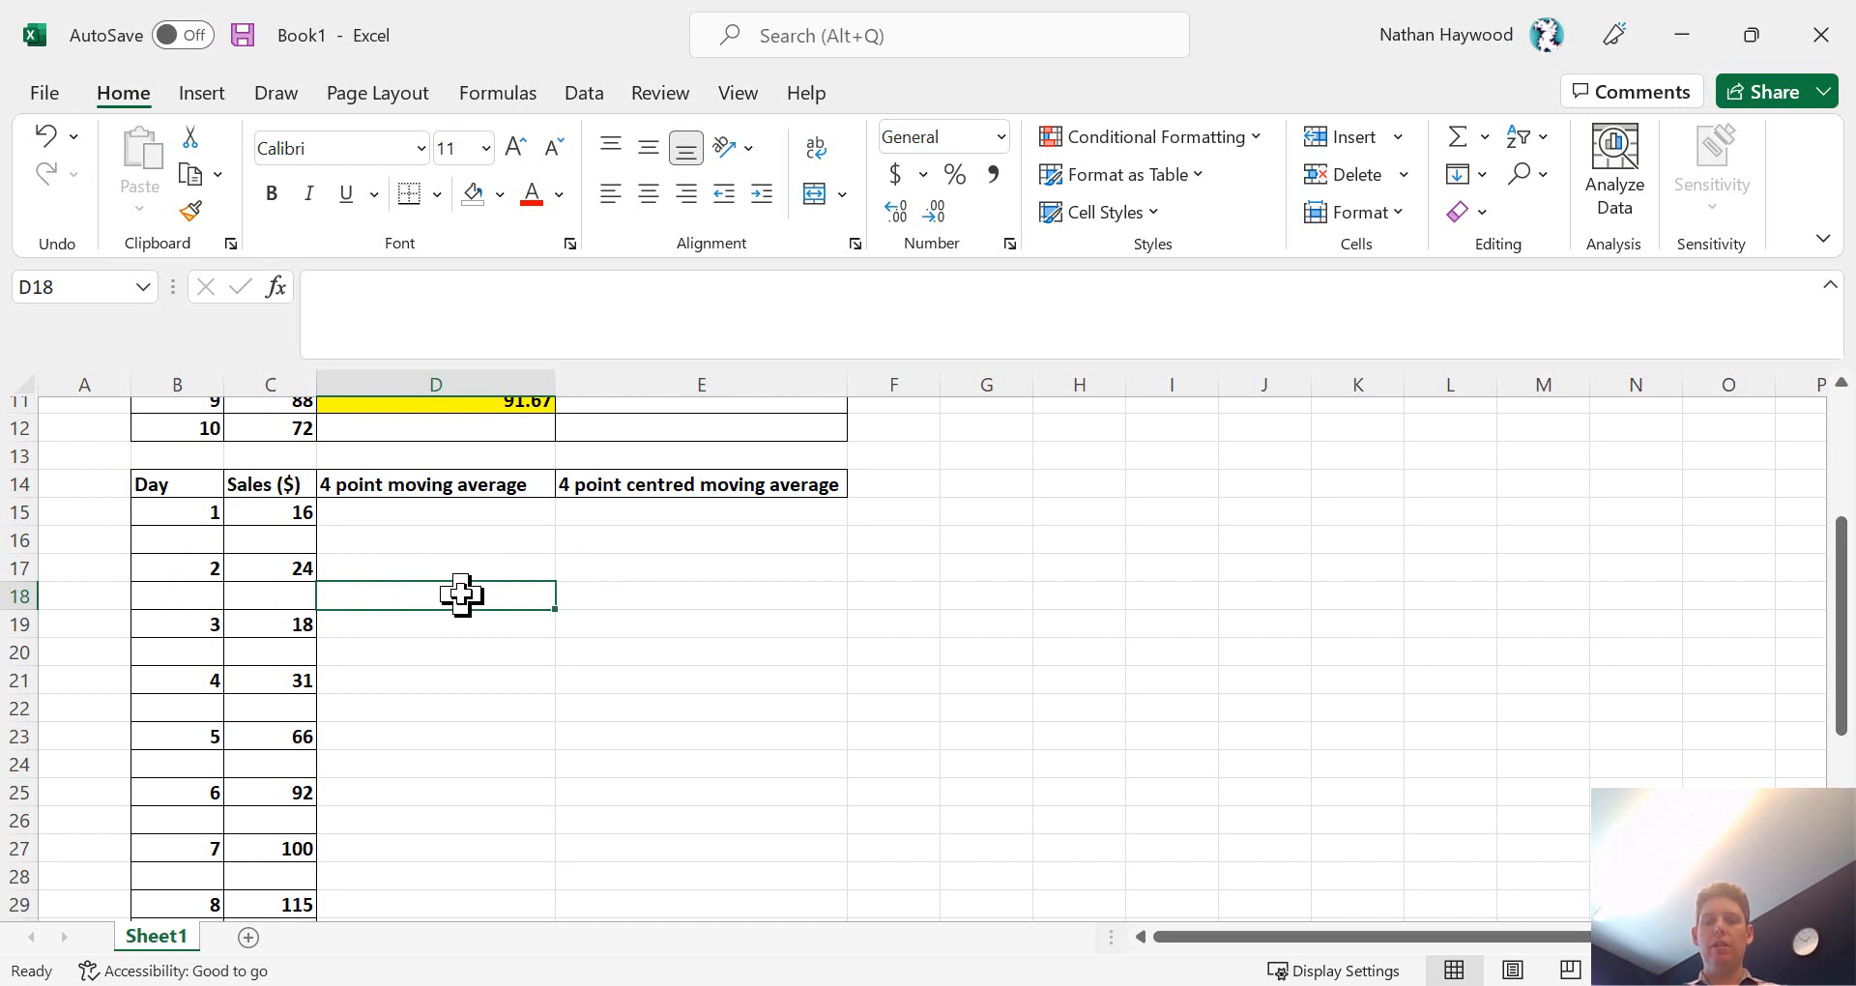
- Enter =AVERAGE(C15:C21) in D18 to calculate the first 4 point moving average
text(=av)
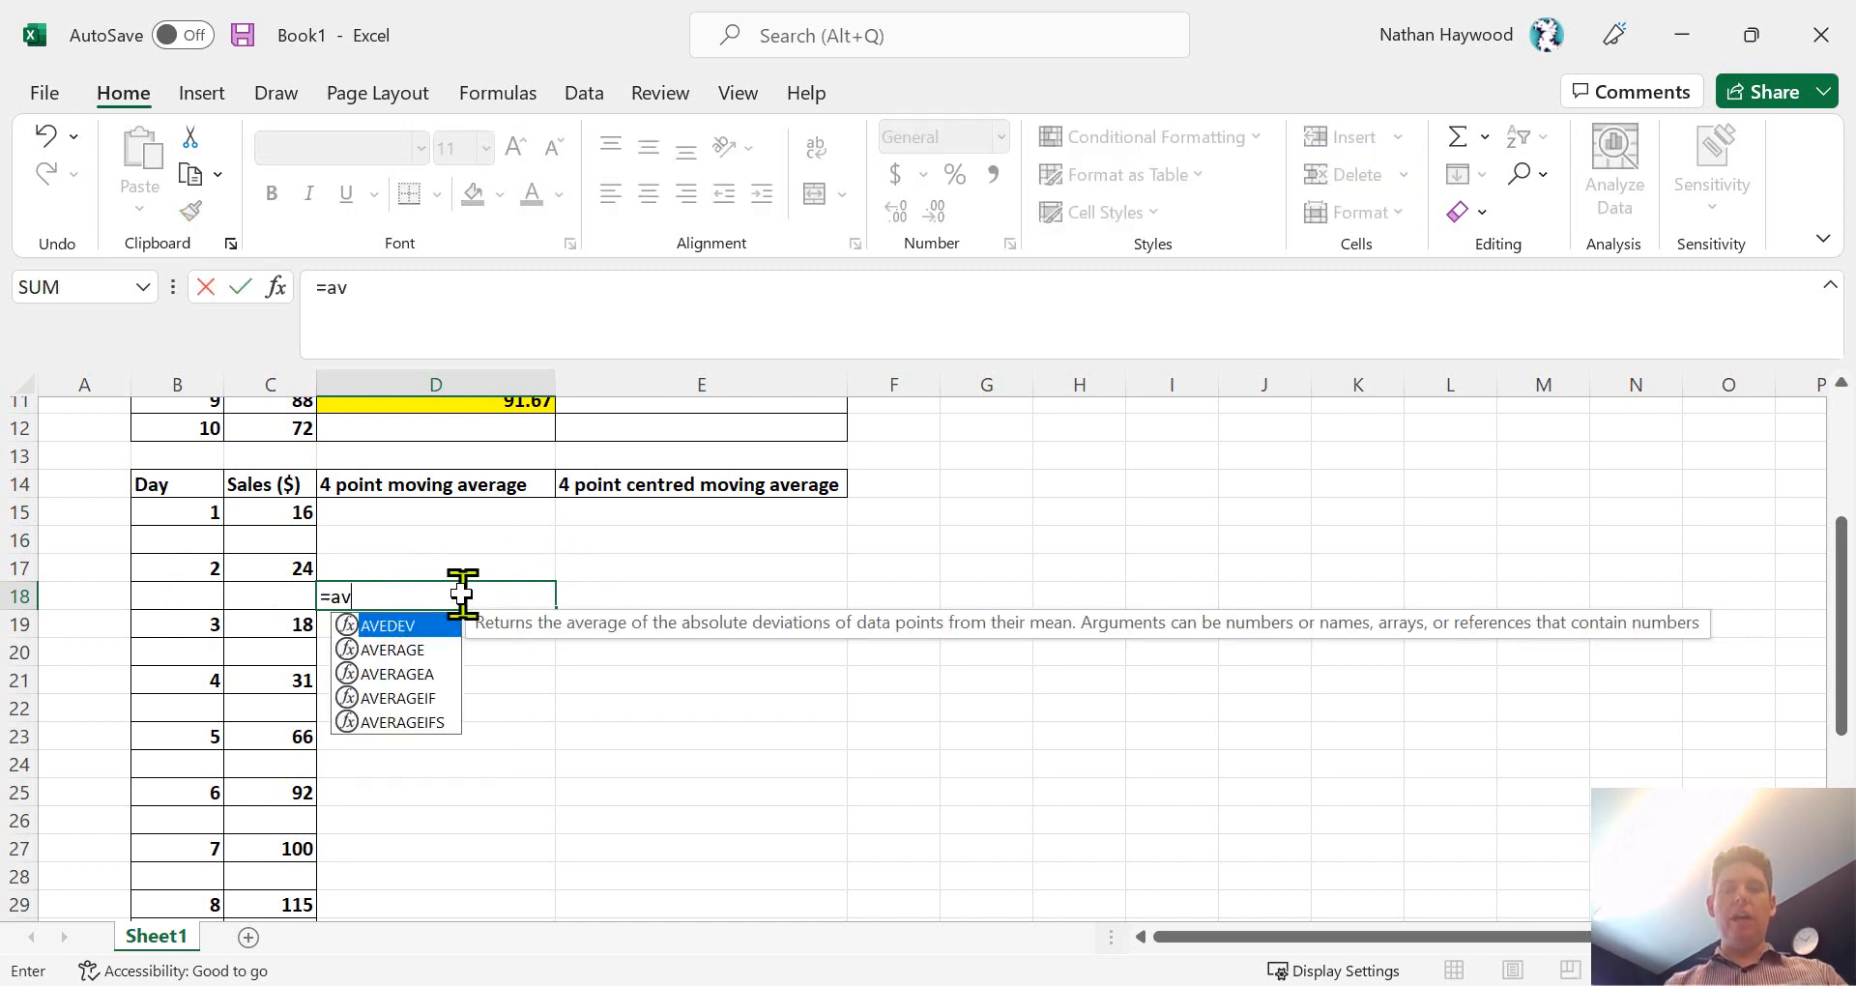
text(erage)
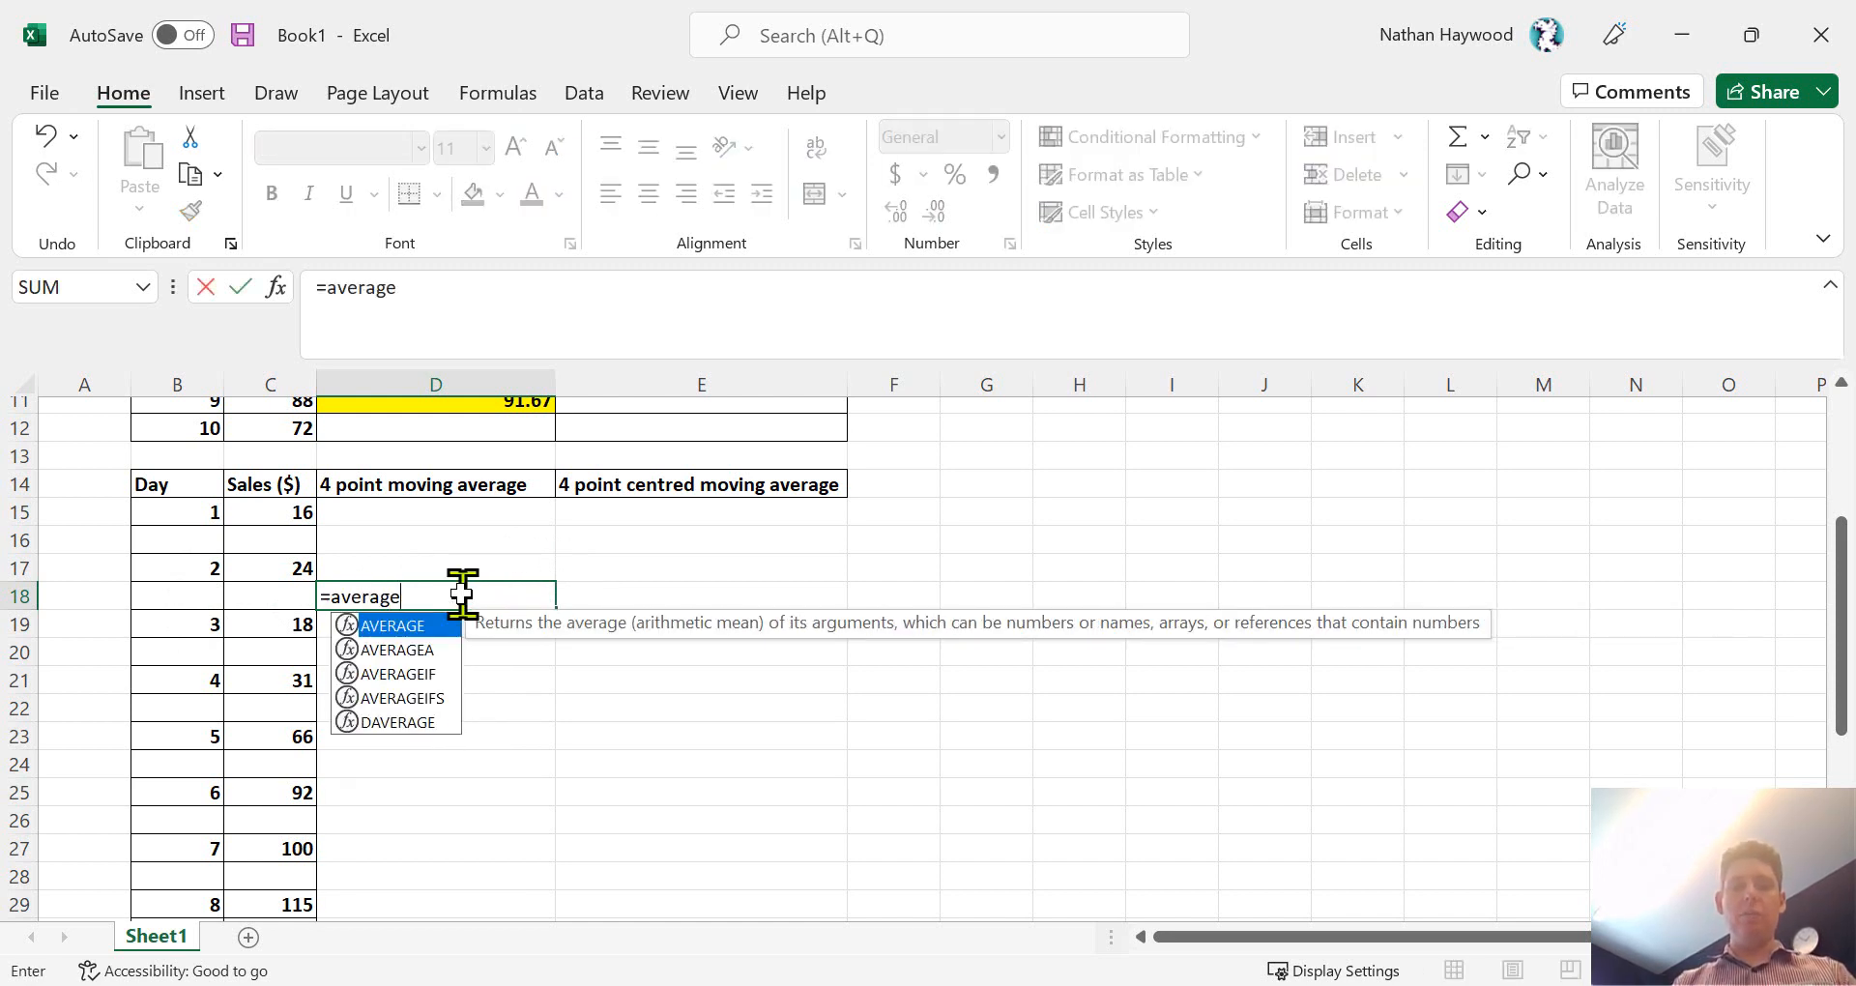
text(()
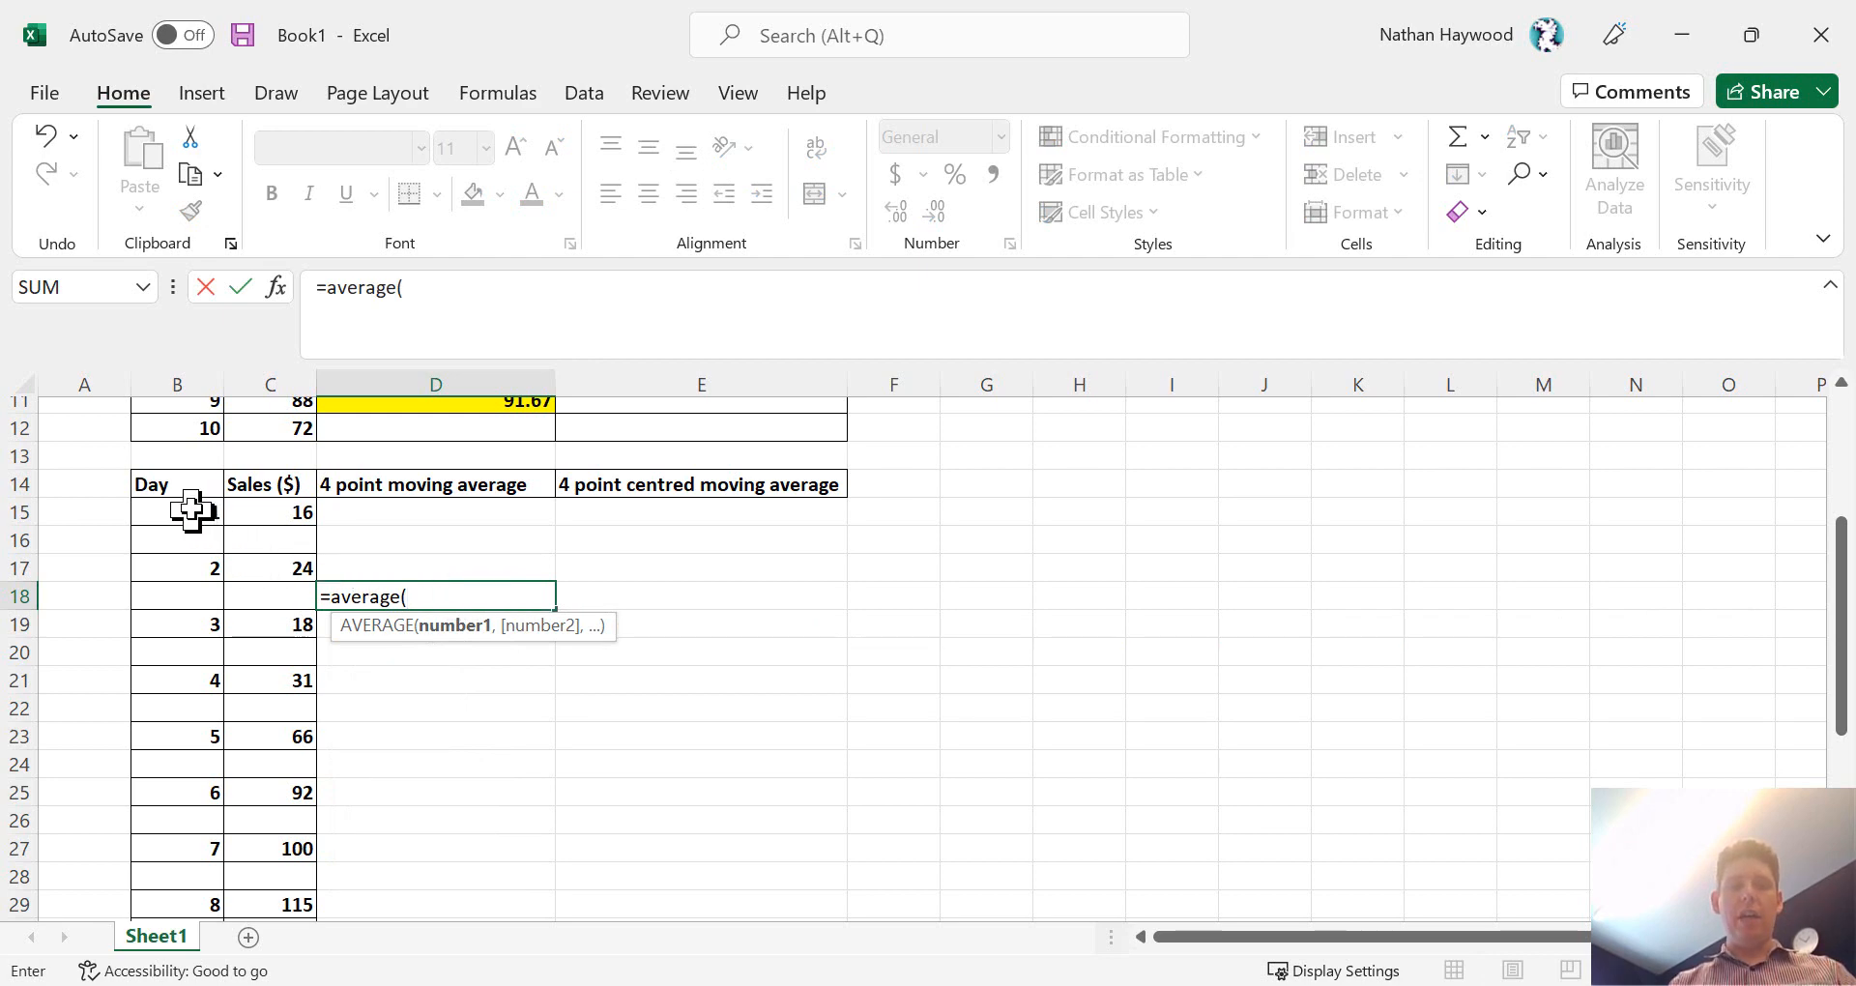
drag(190, 511, 189, 679)
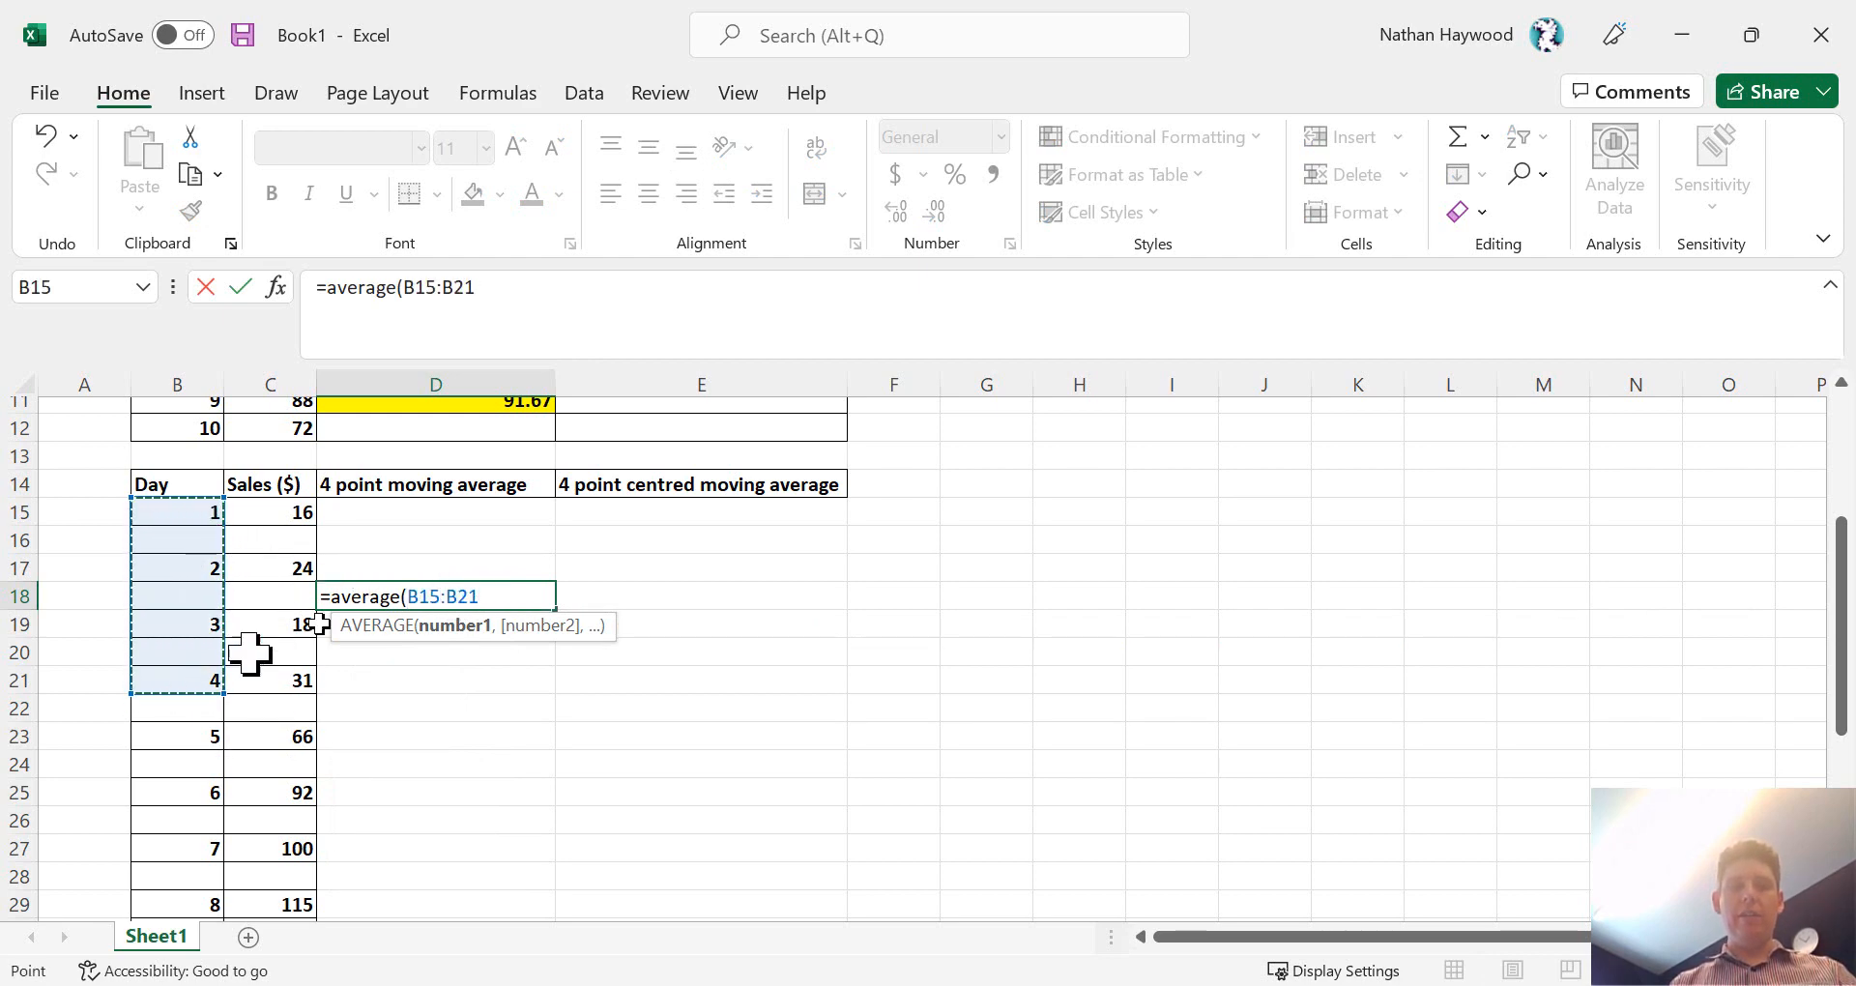
drag(290, 512, 308, 680)
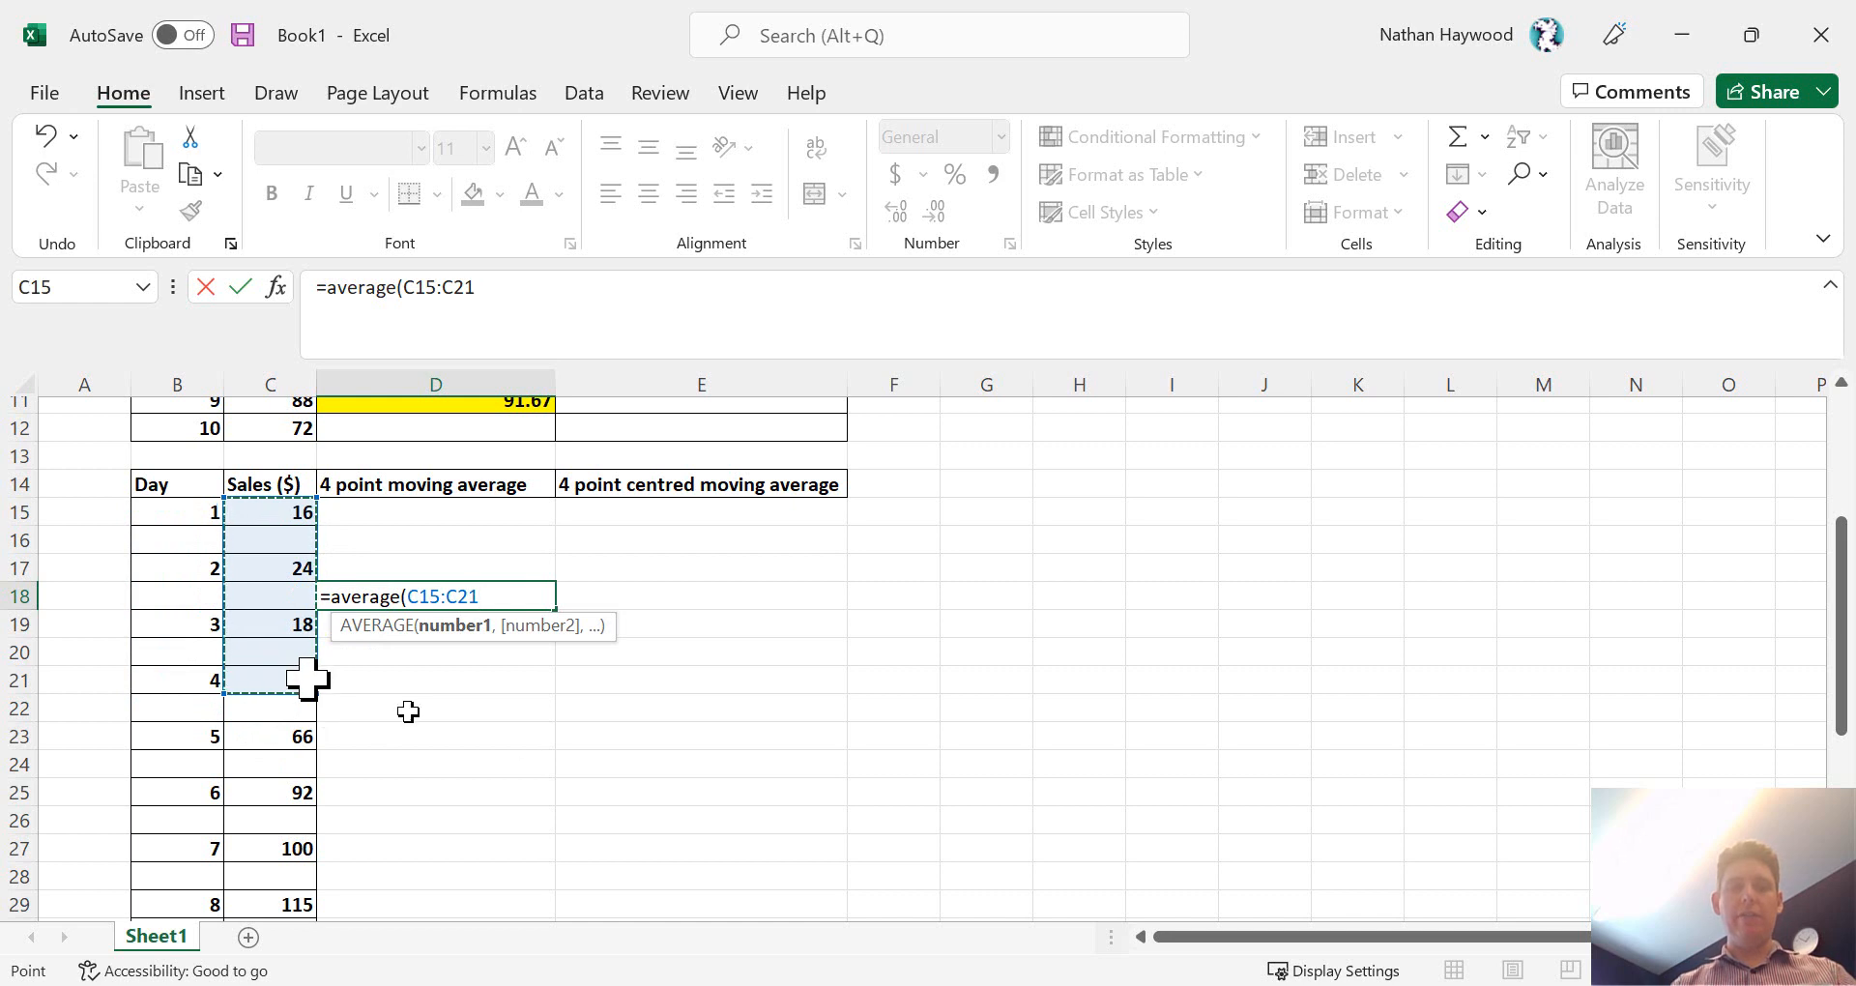
key(ctrl+Return)
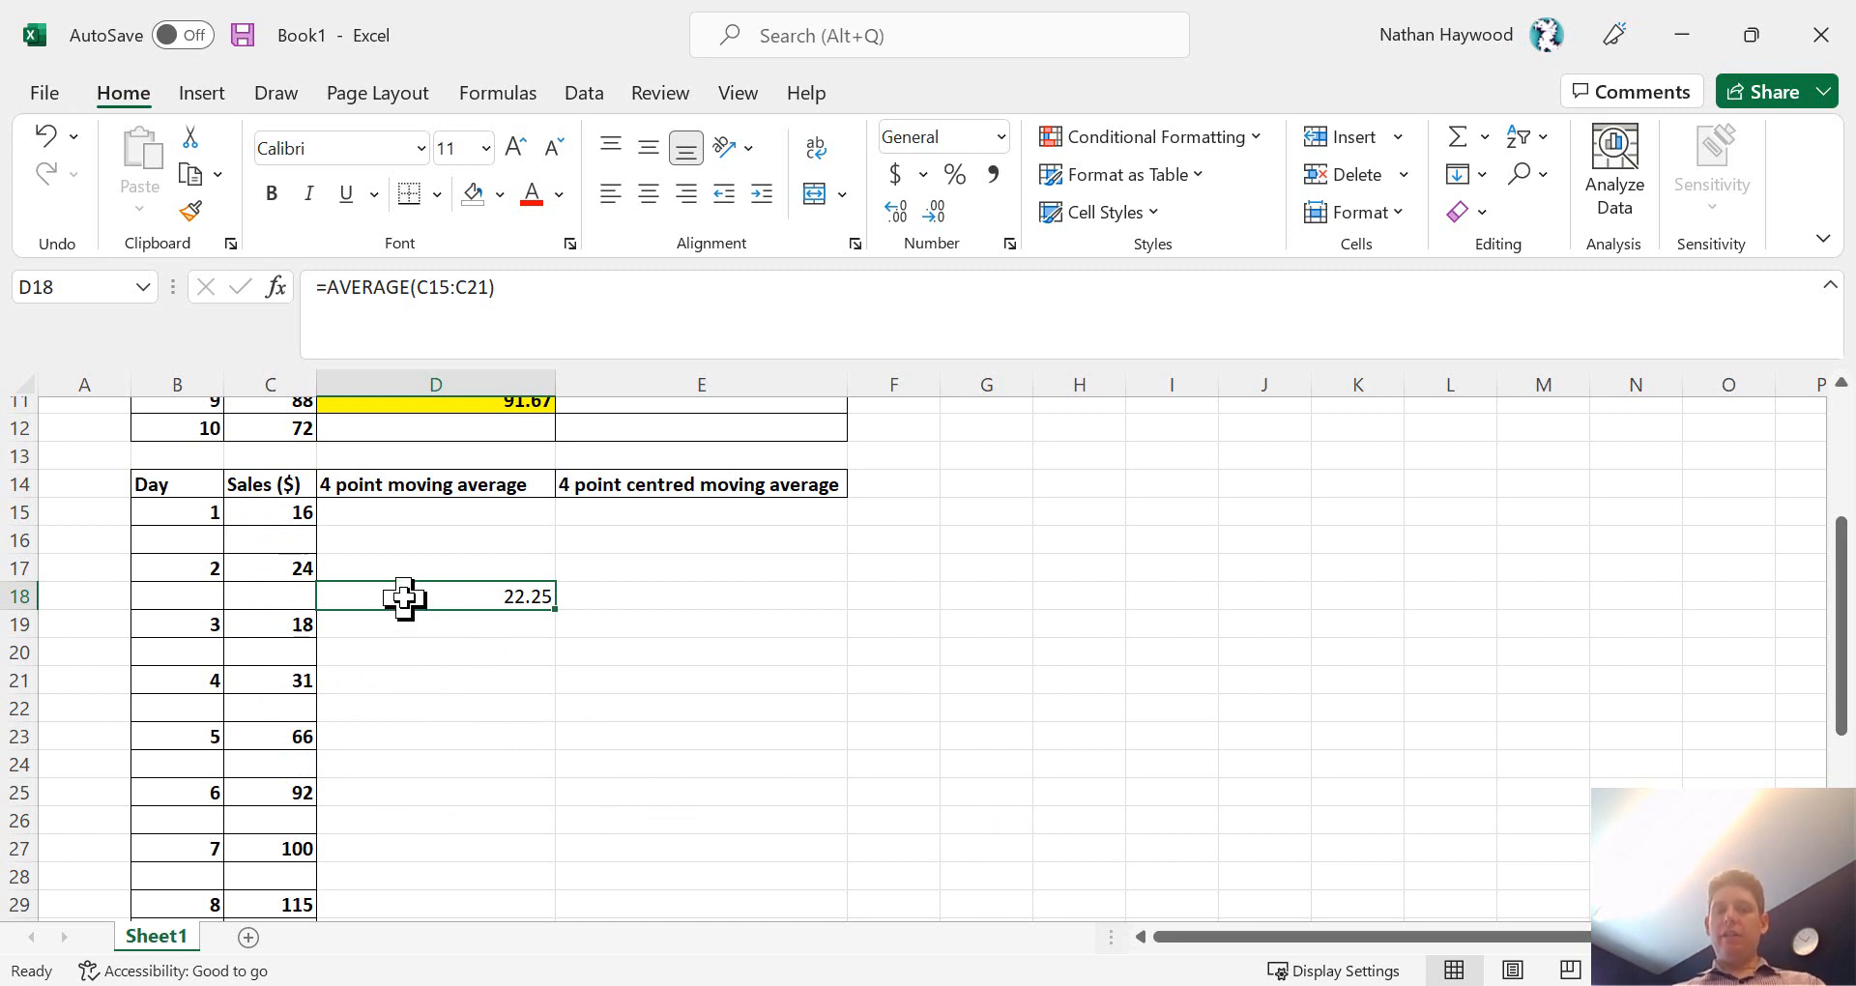
- Fill the 4 point moving average formula with its alternating blank row from D18:D19 down to D30, and check the last formula
drag(404, 598, 411, 629)
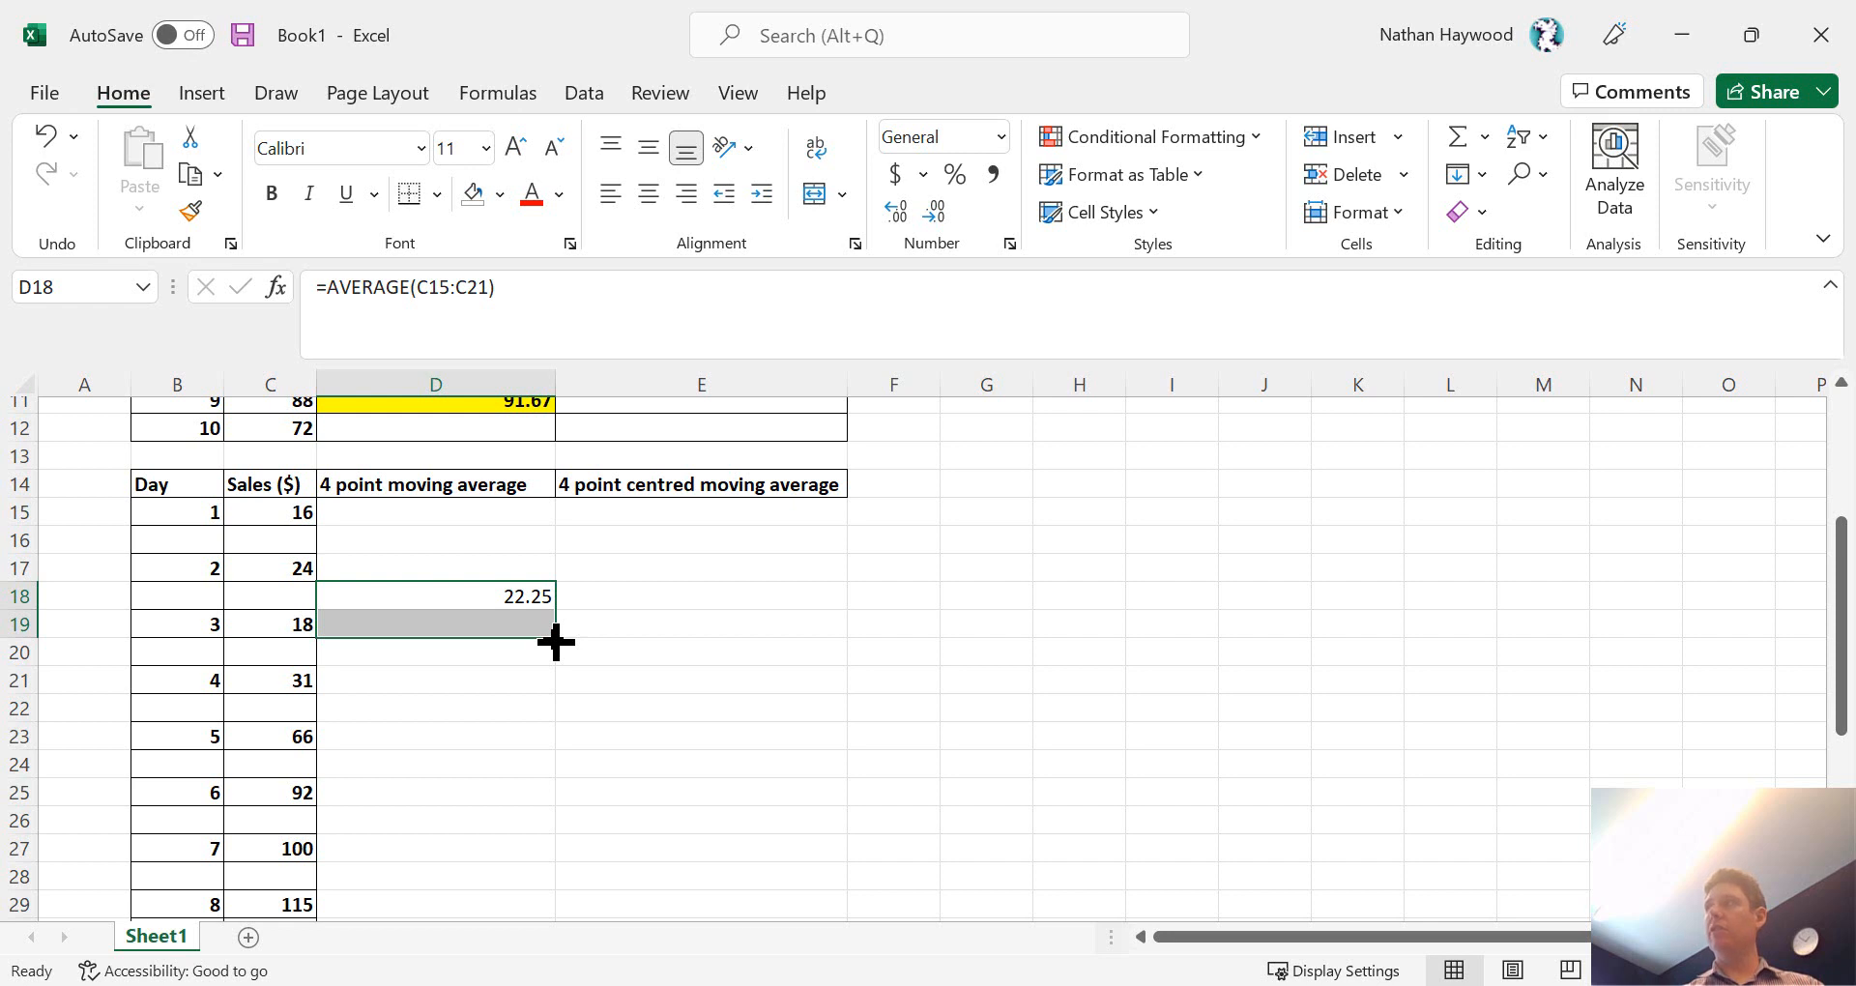
drag(480, 602, 517, 648)
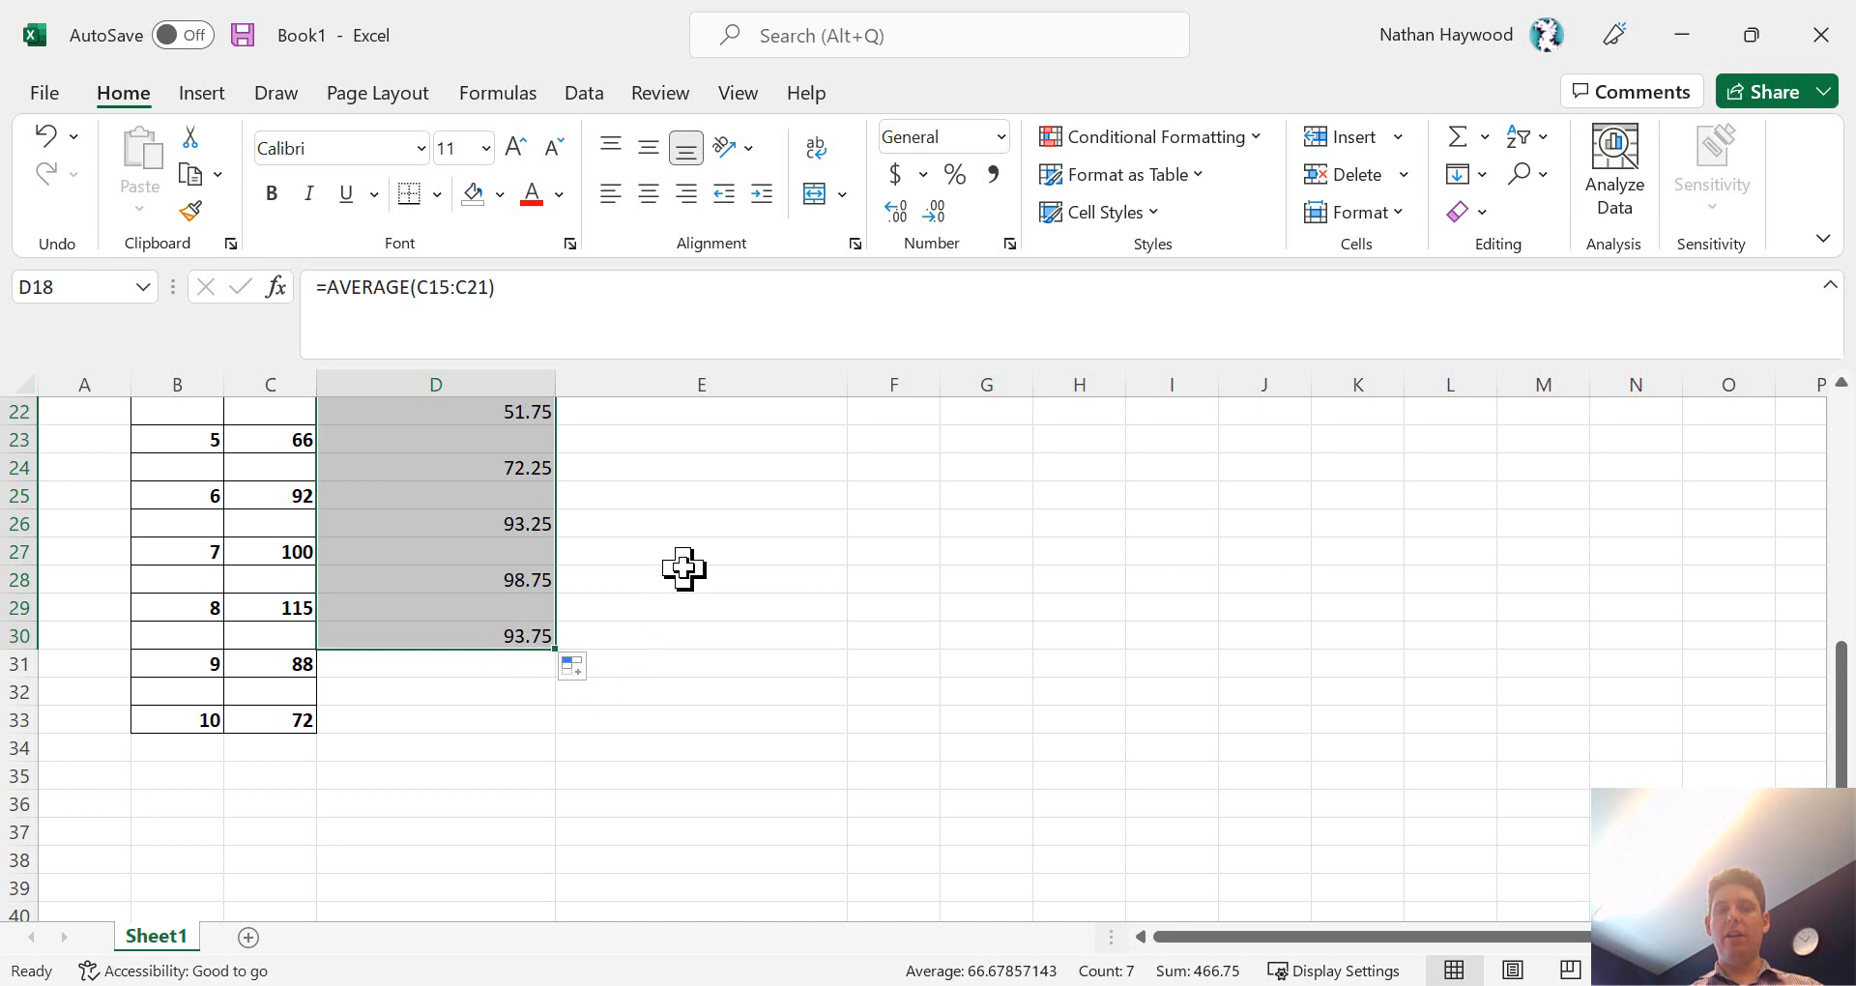
scroll(684, 567, up, 3)
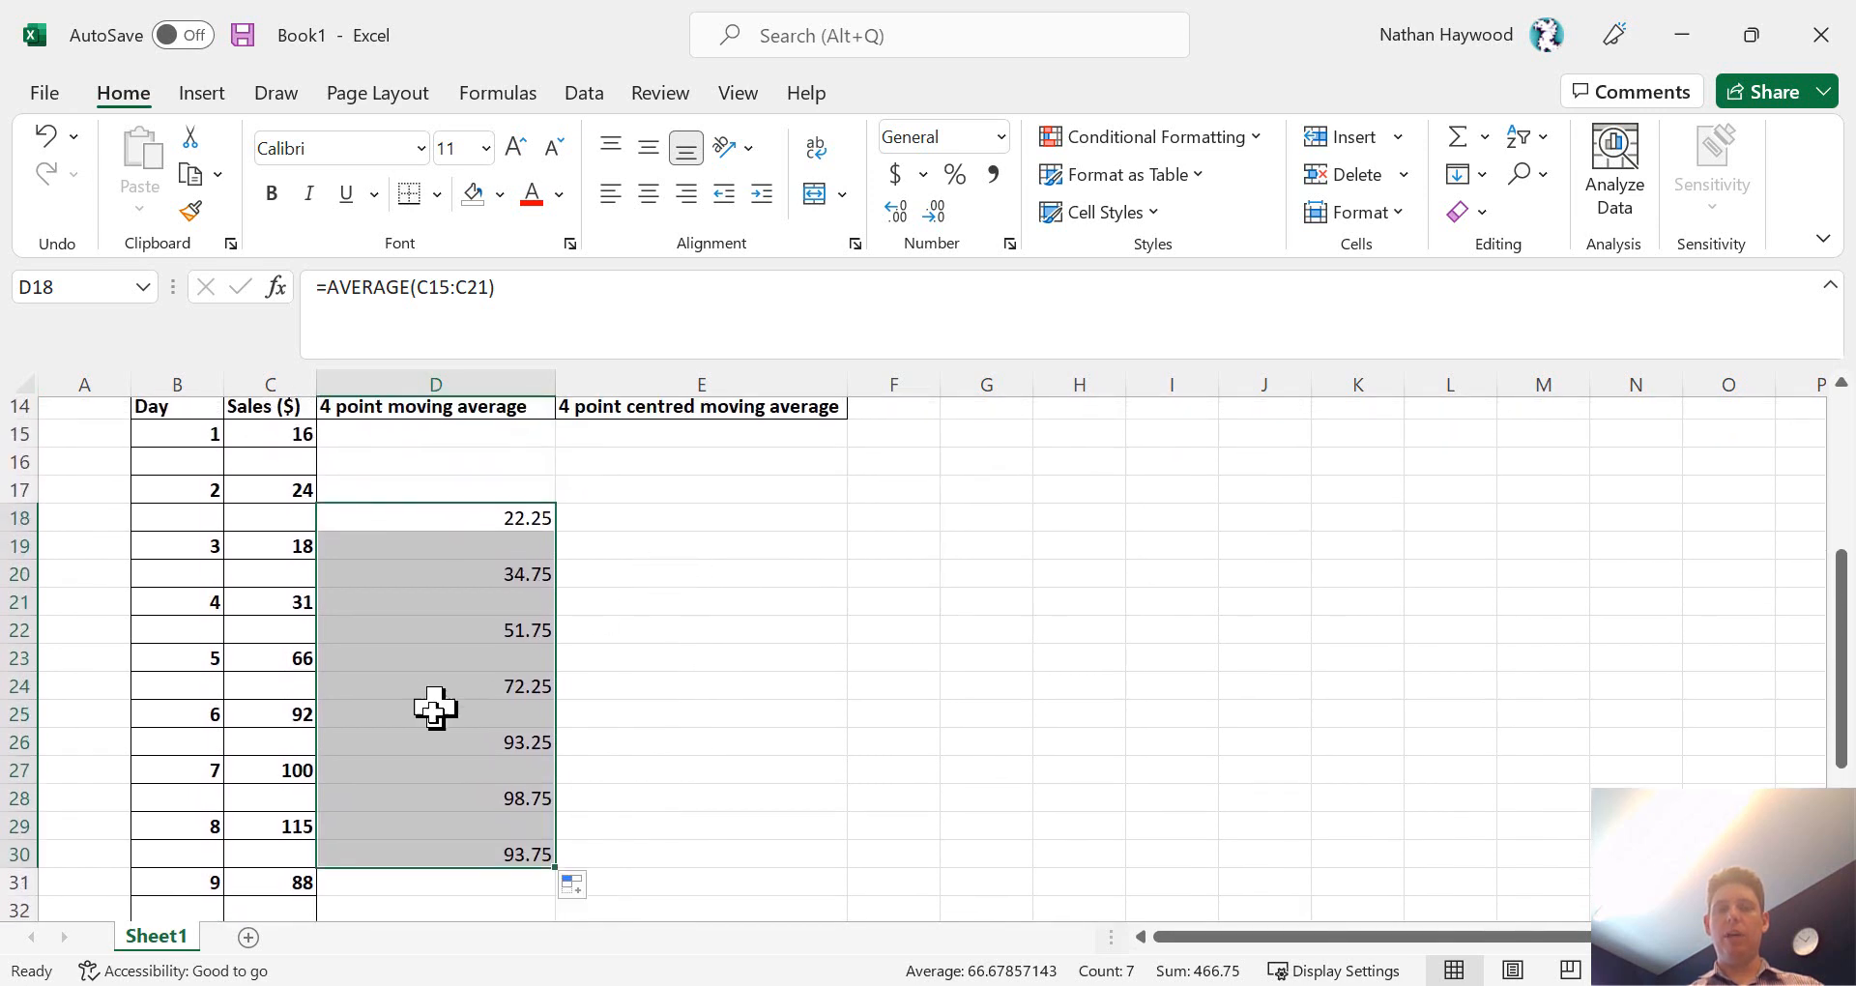
click(528, 849)
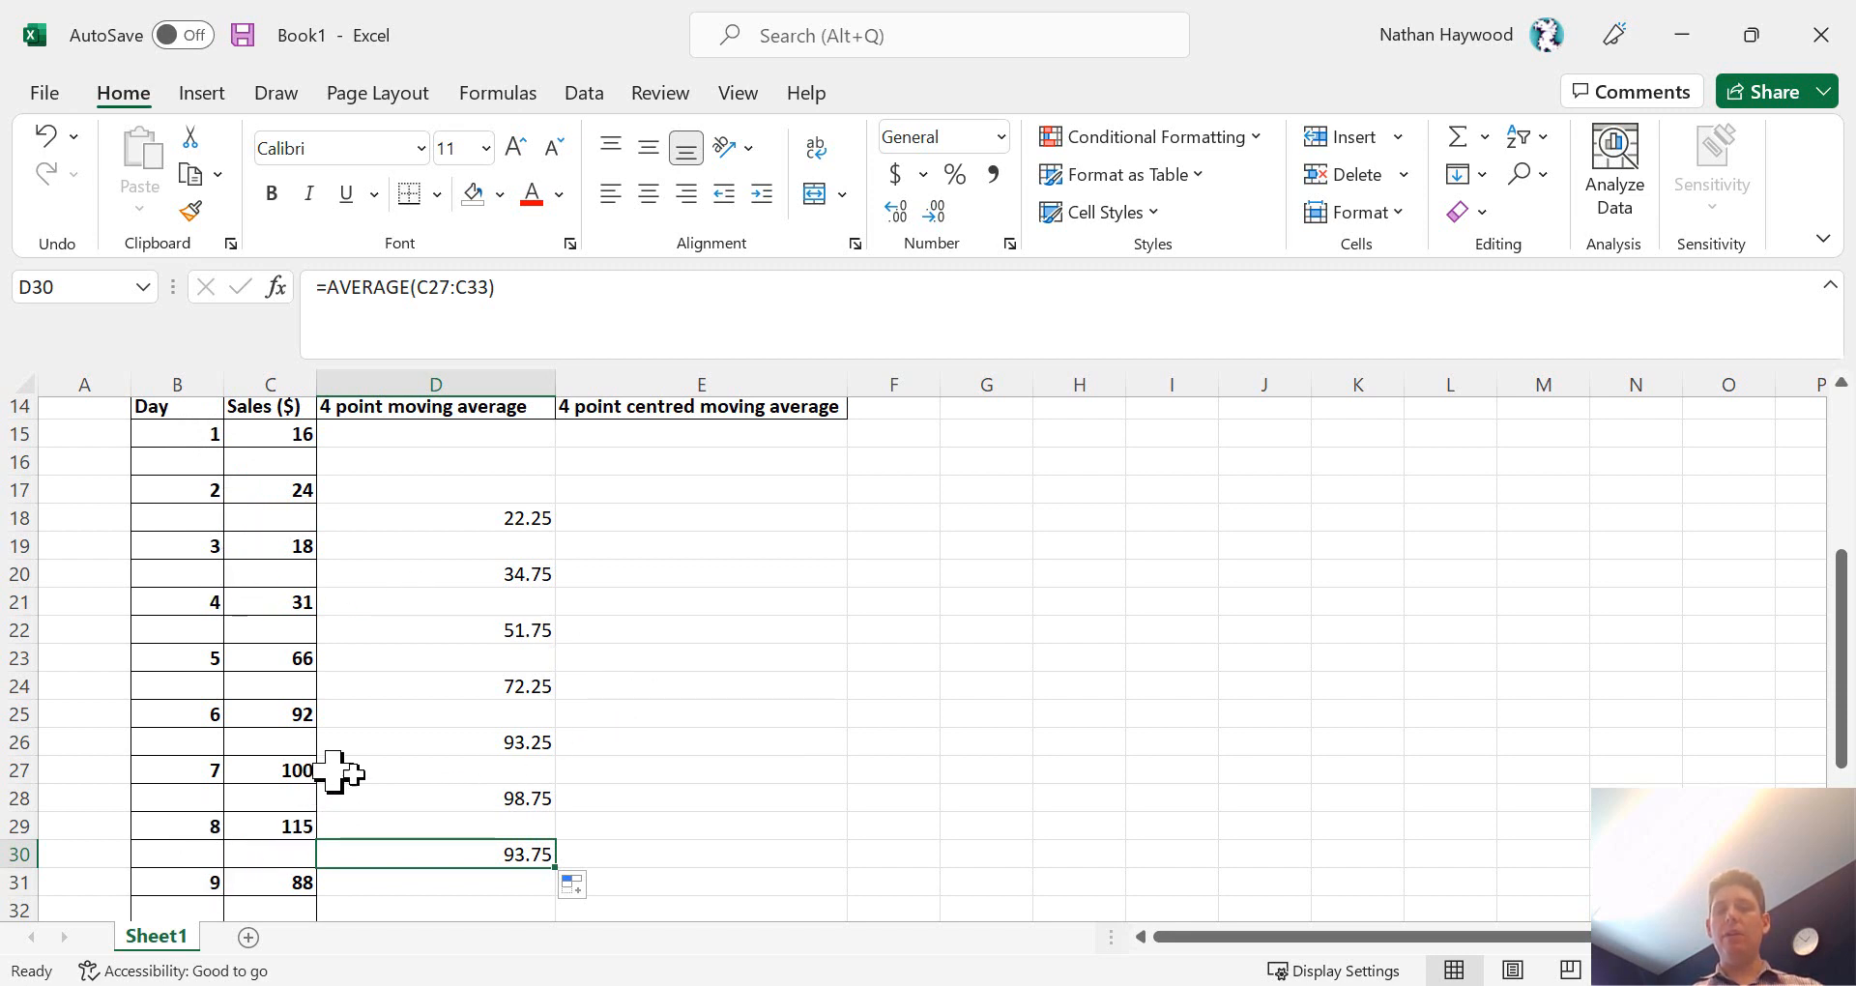
scroll(440, 786, down, 1)
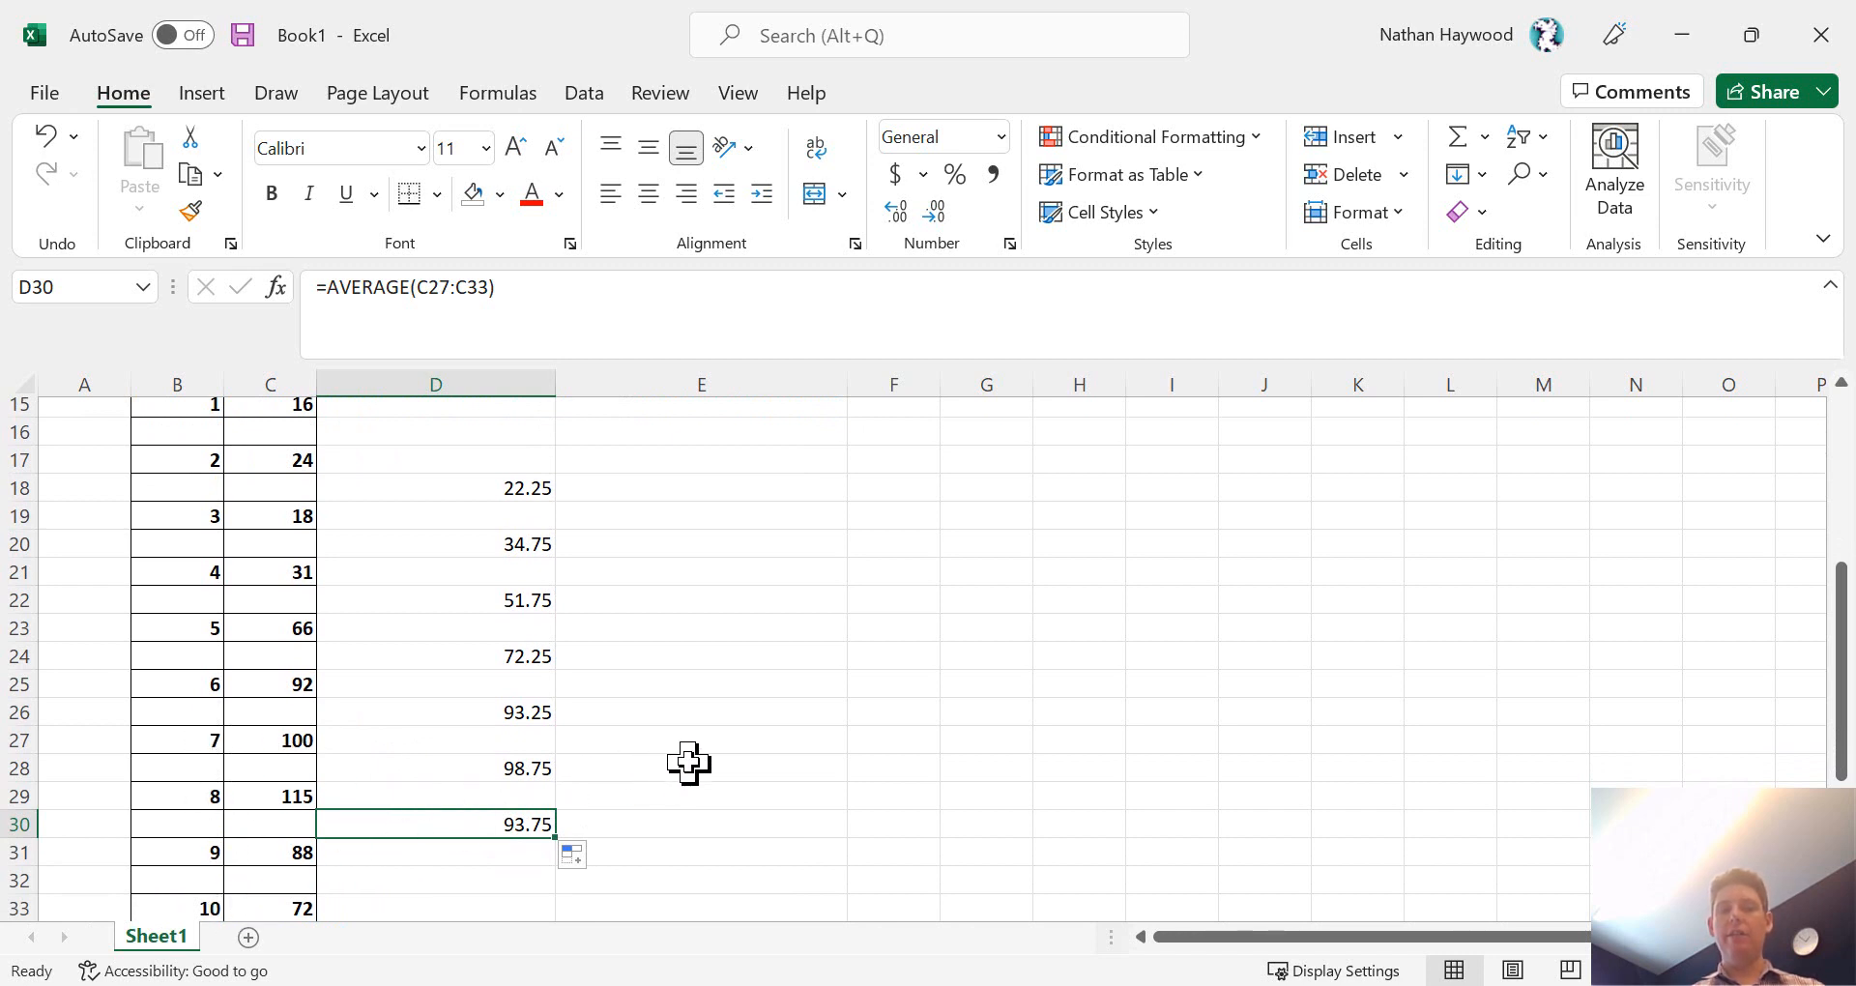
scroll(689, 763, up, 1)
scroll(689, 764, up, 1)
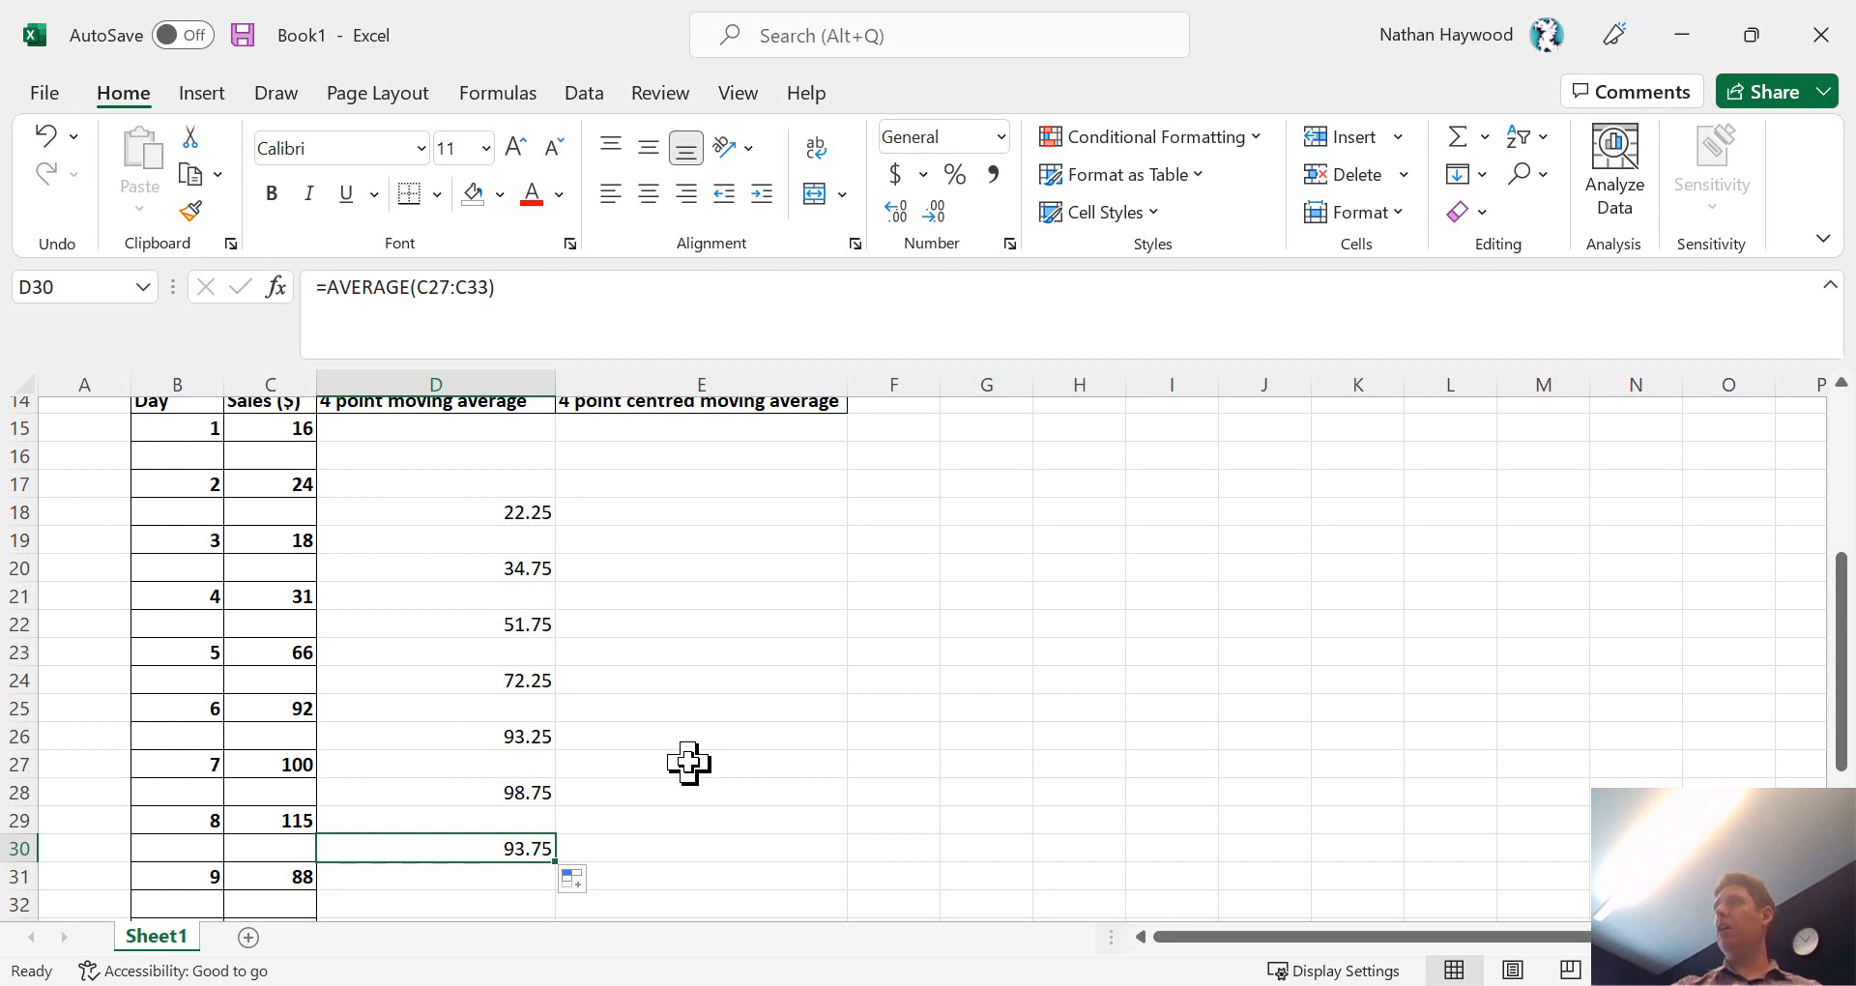
- Enter =AVERAGE(D18:D20) in E19 as the first 4 point centred moving average and fill it in alternate rows down to E29
click(703, 534)
text(=)
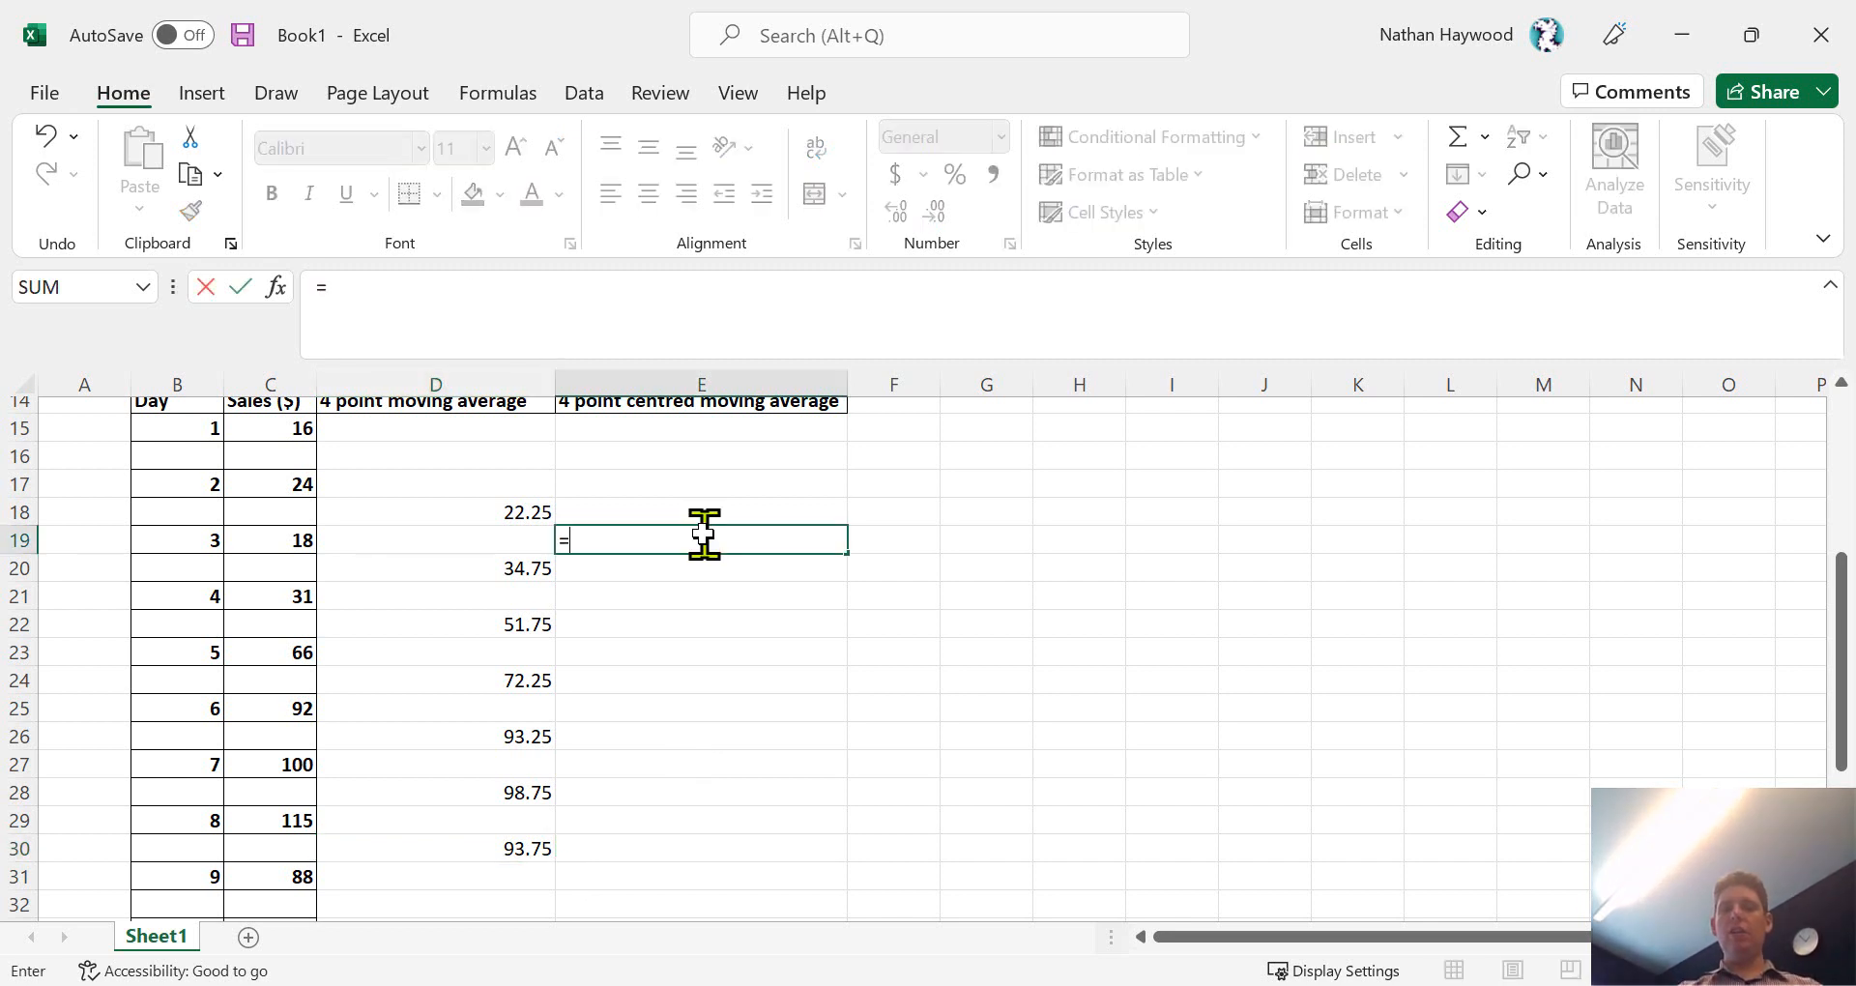
text(average)
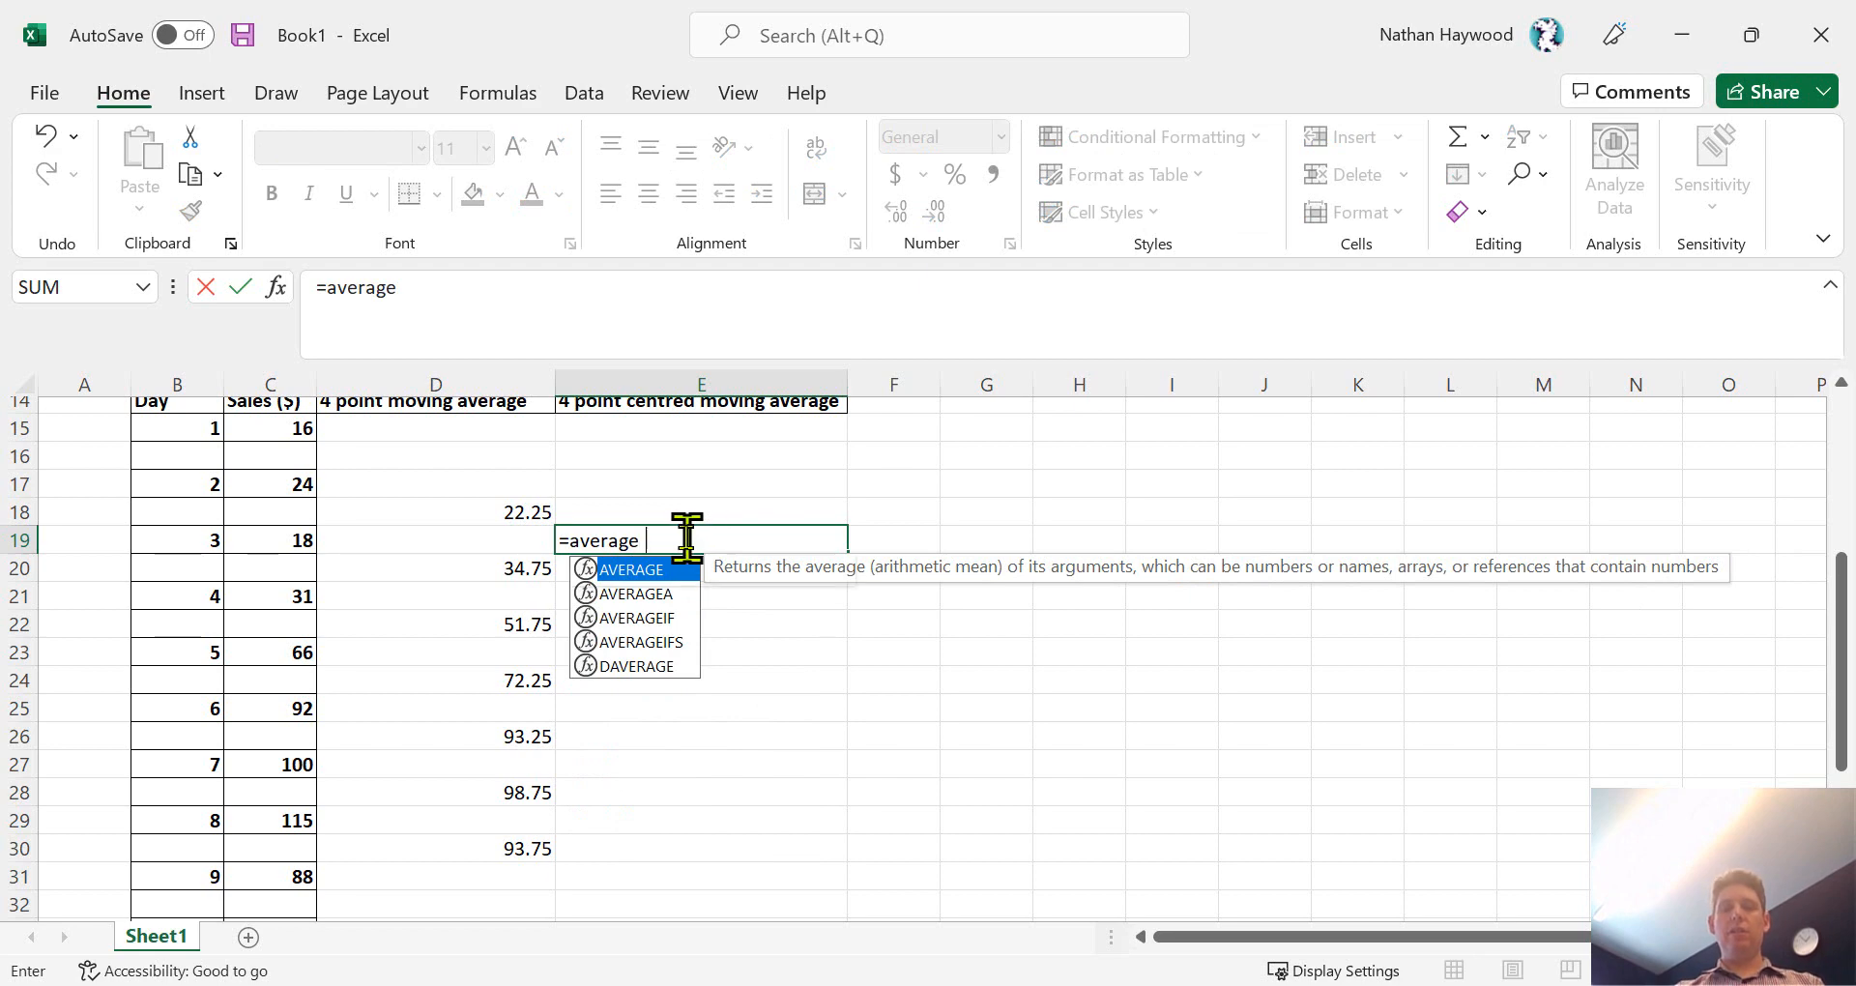
text(()
click(515, 509)
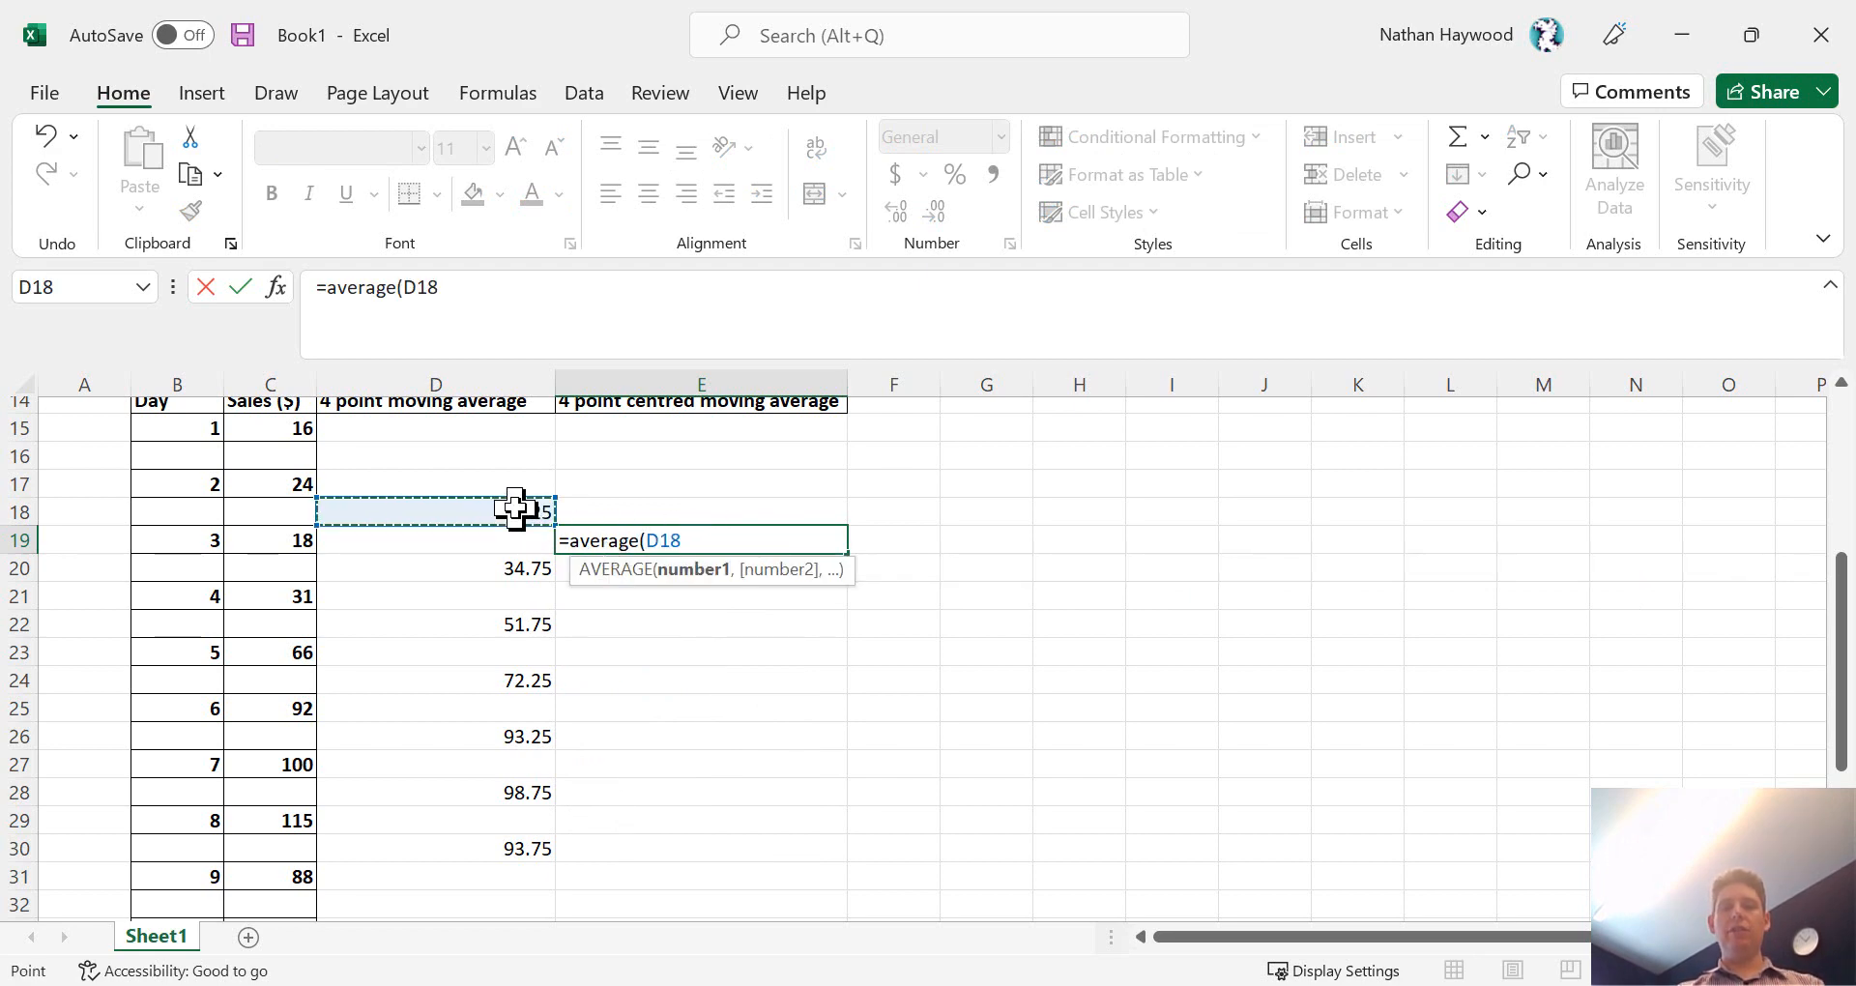
shift+click(518, 572)
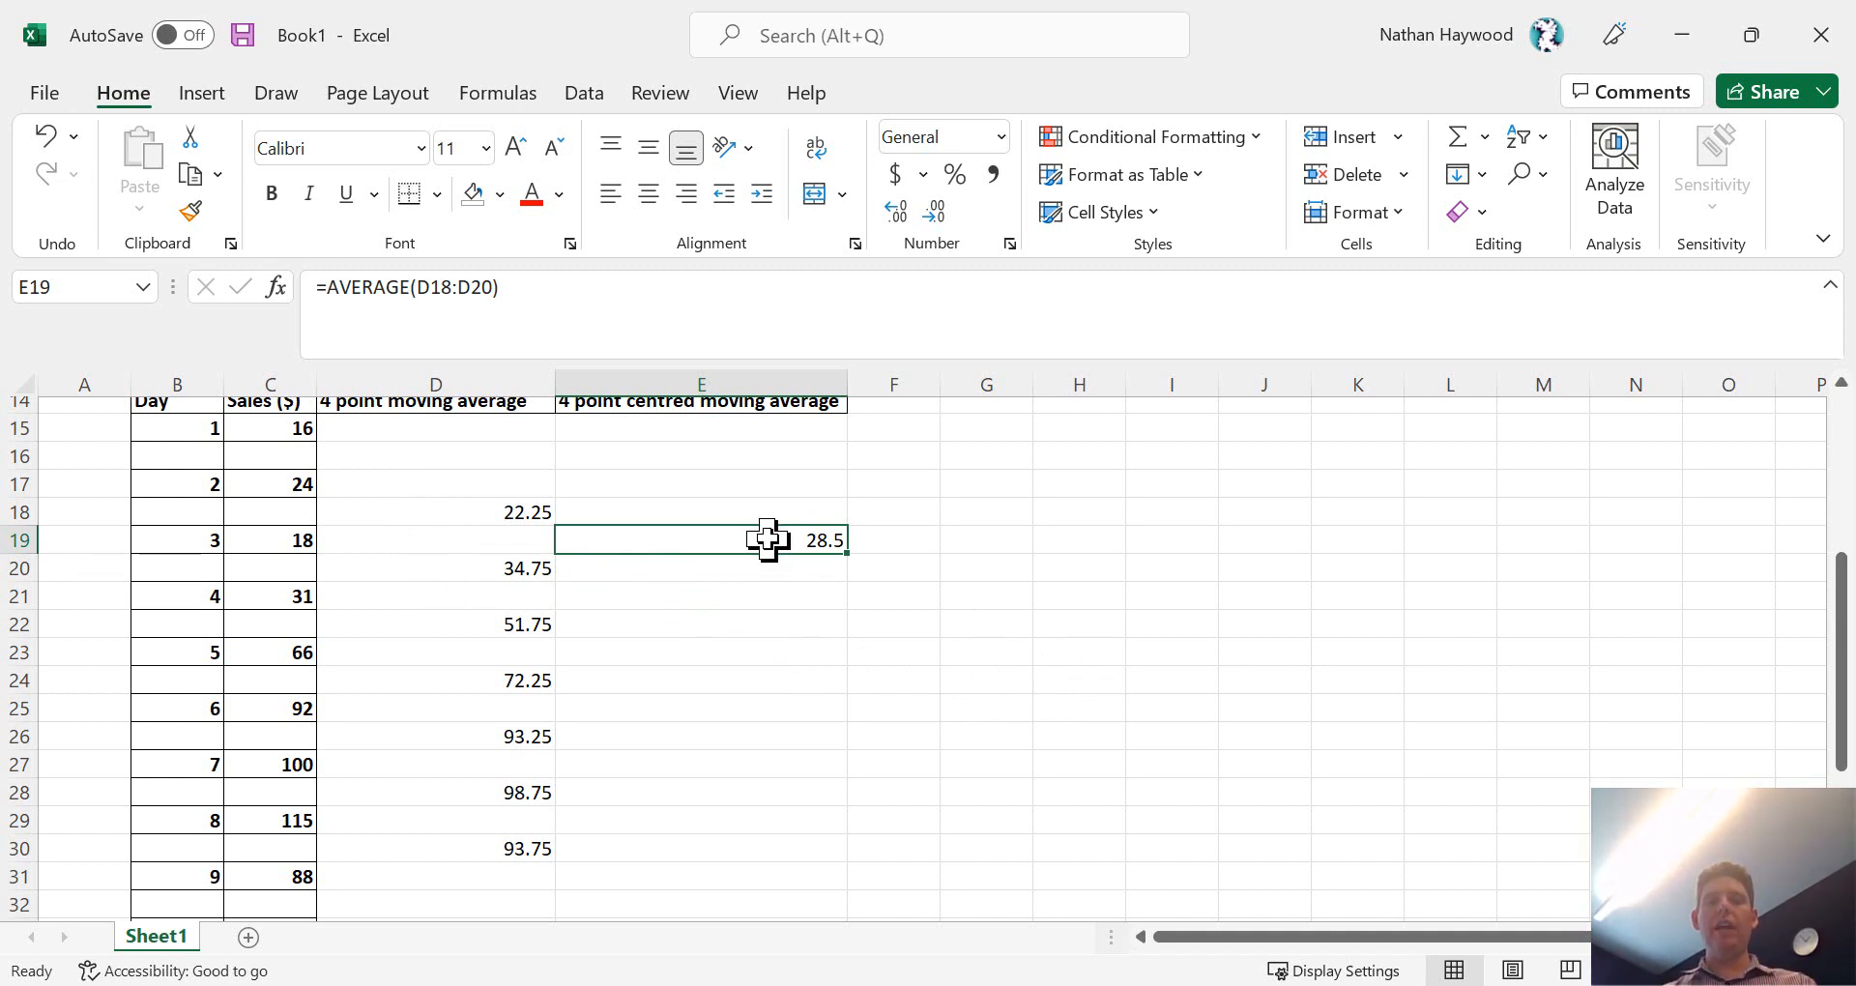
drag(768, 541, 832, 833)
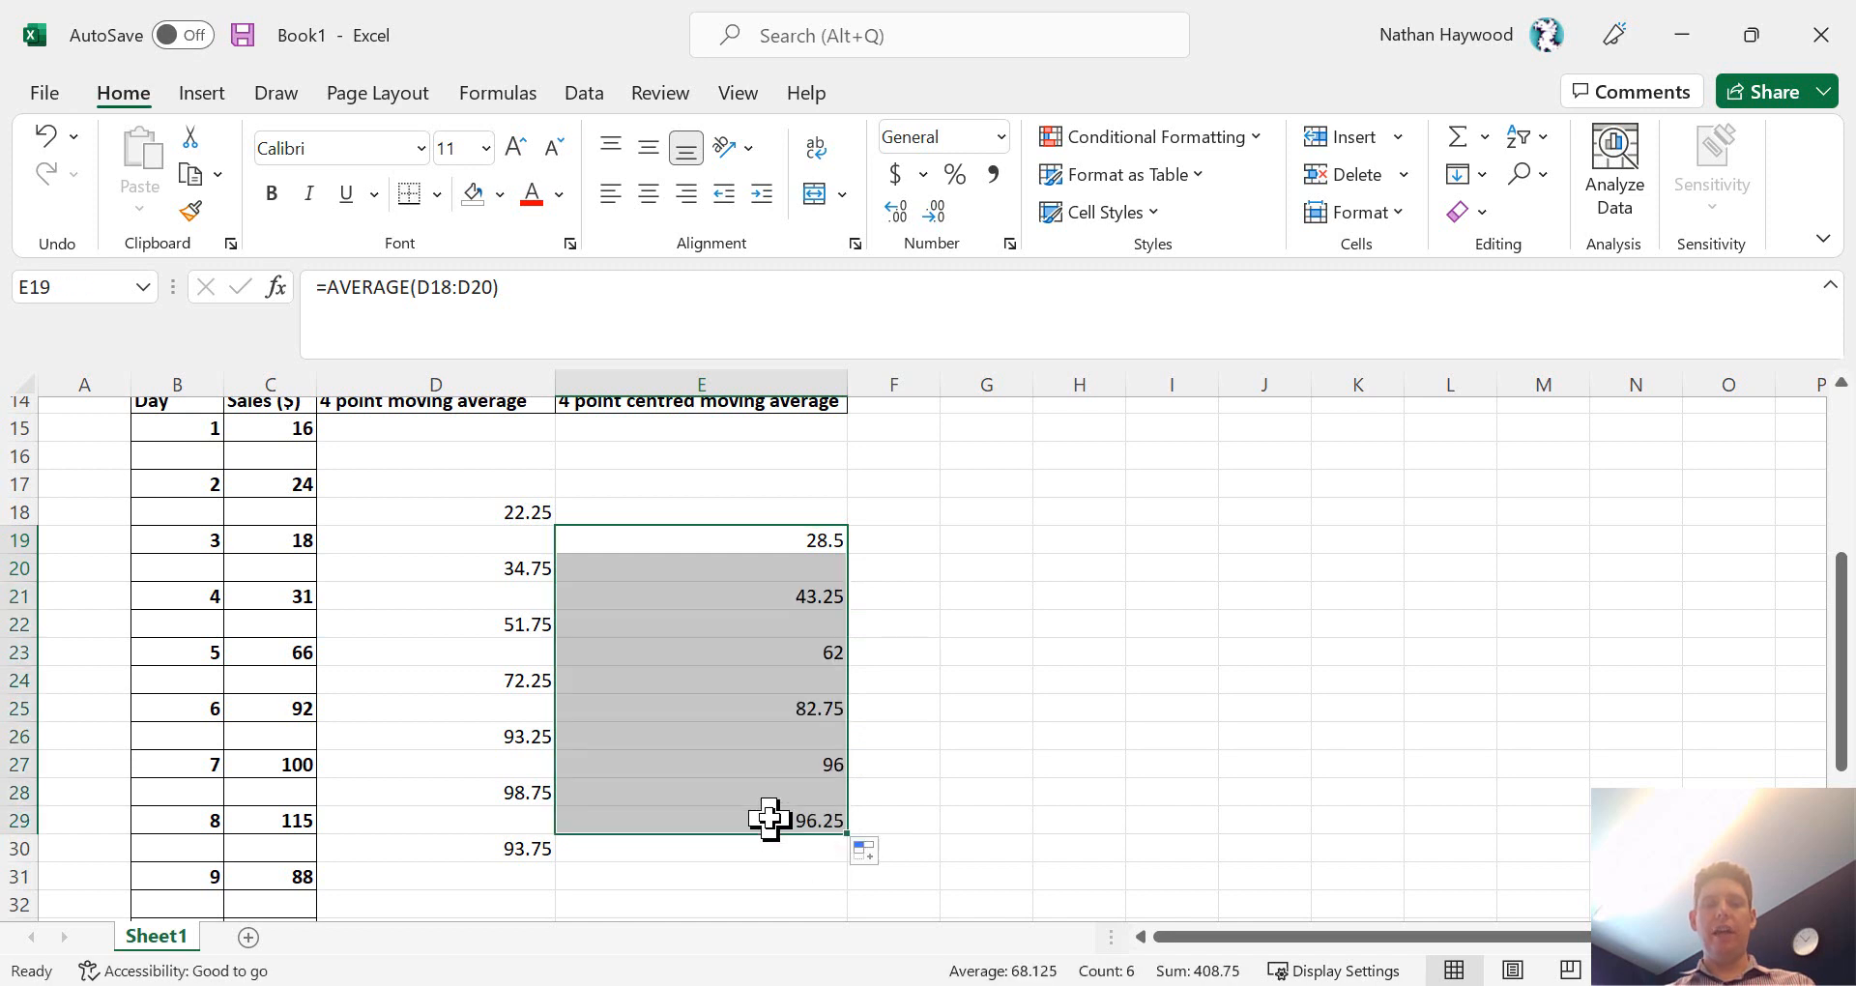
click(1075, 737)
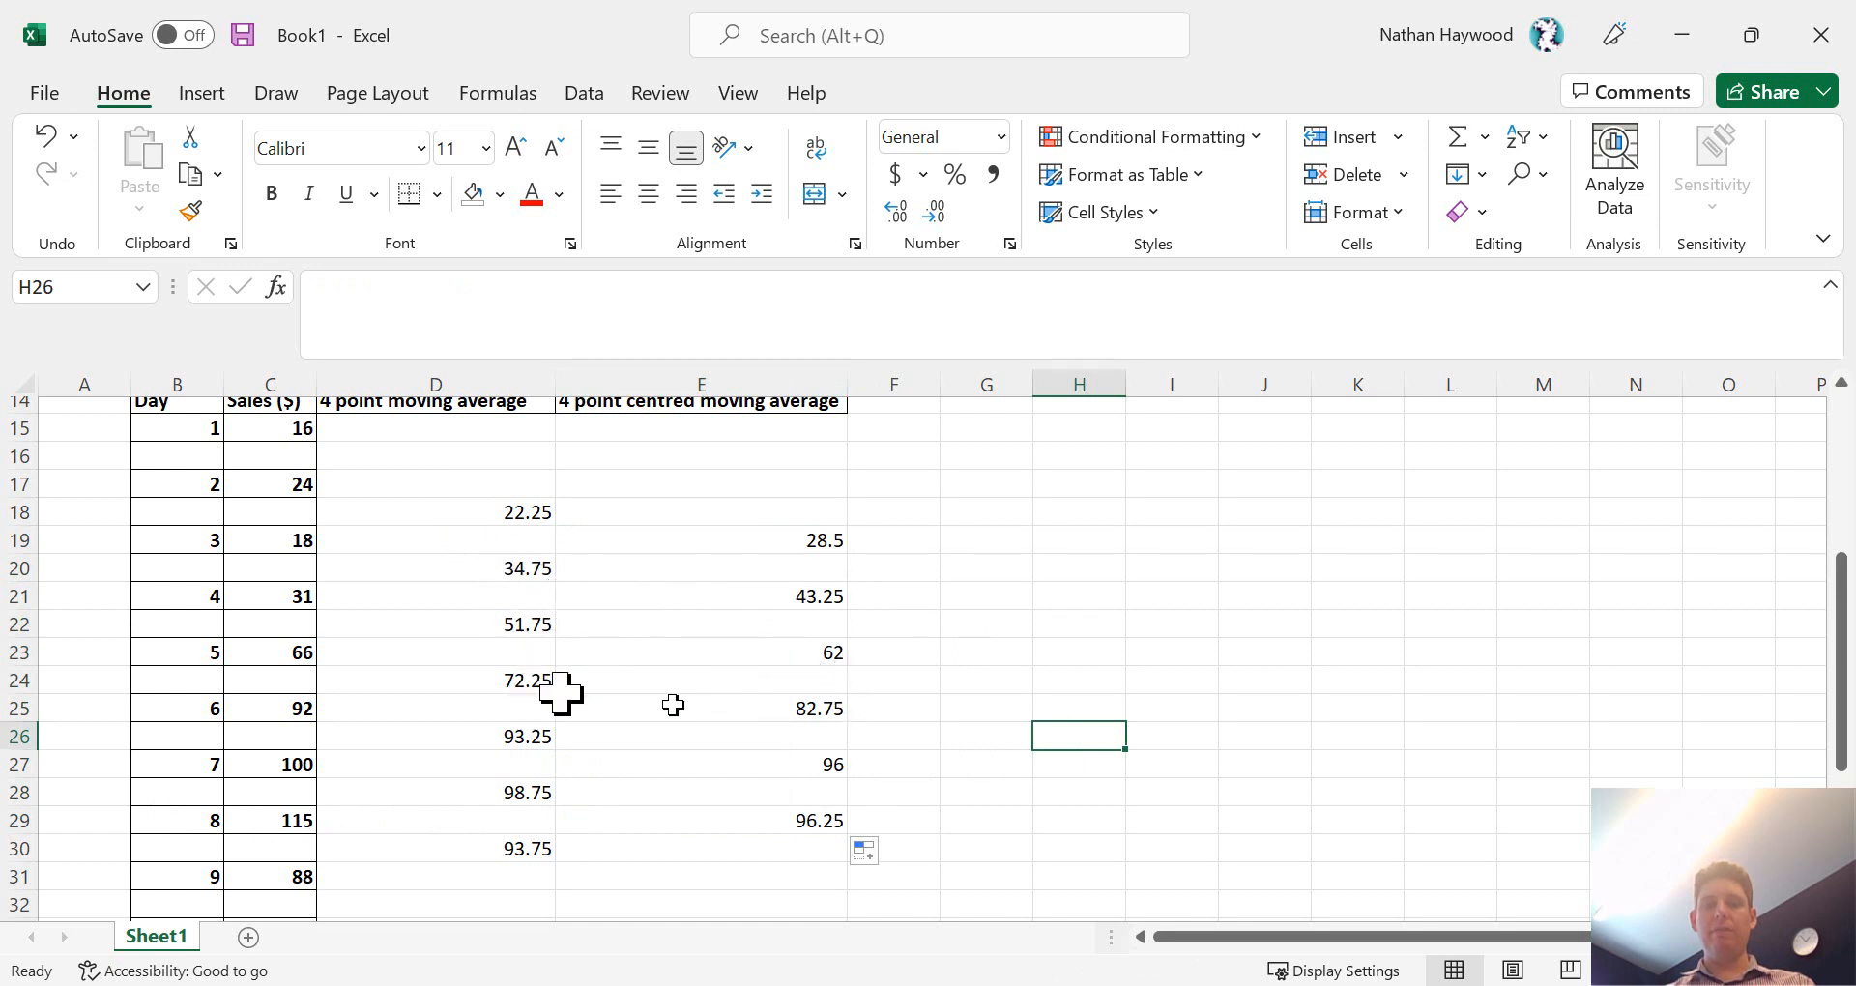
- Try a 2-D line chart of the whole 4 point table, B14:E33, and delete the chart
click(765, 530)
key(ctrl+a)
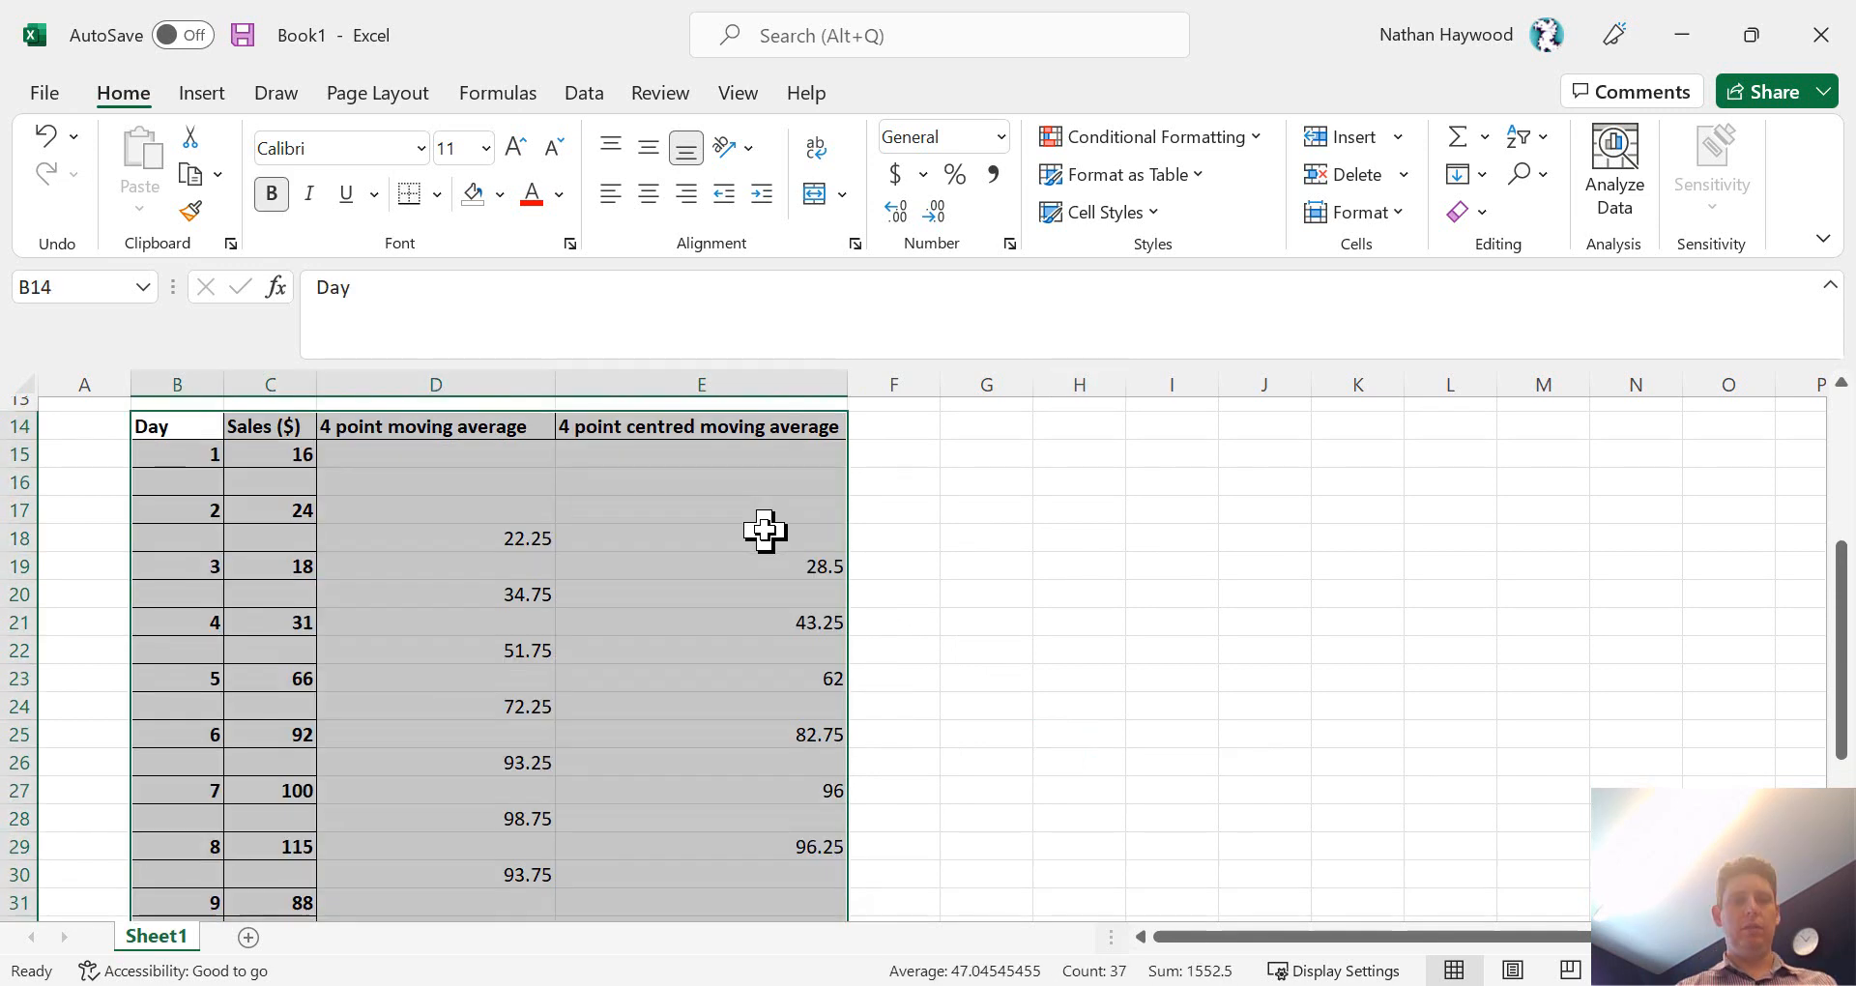
click(200, 94)
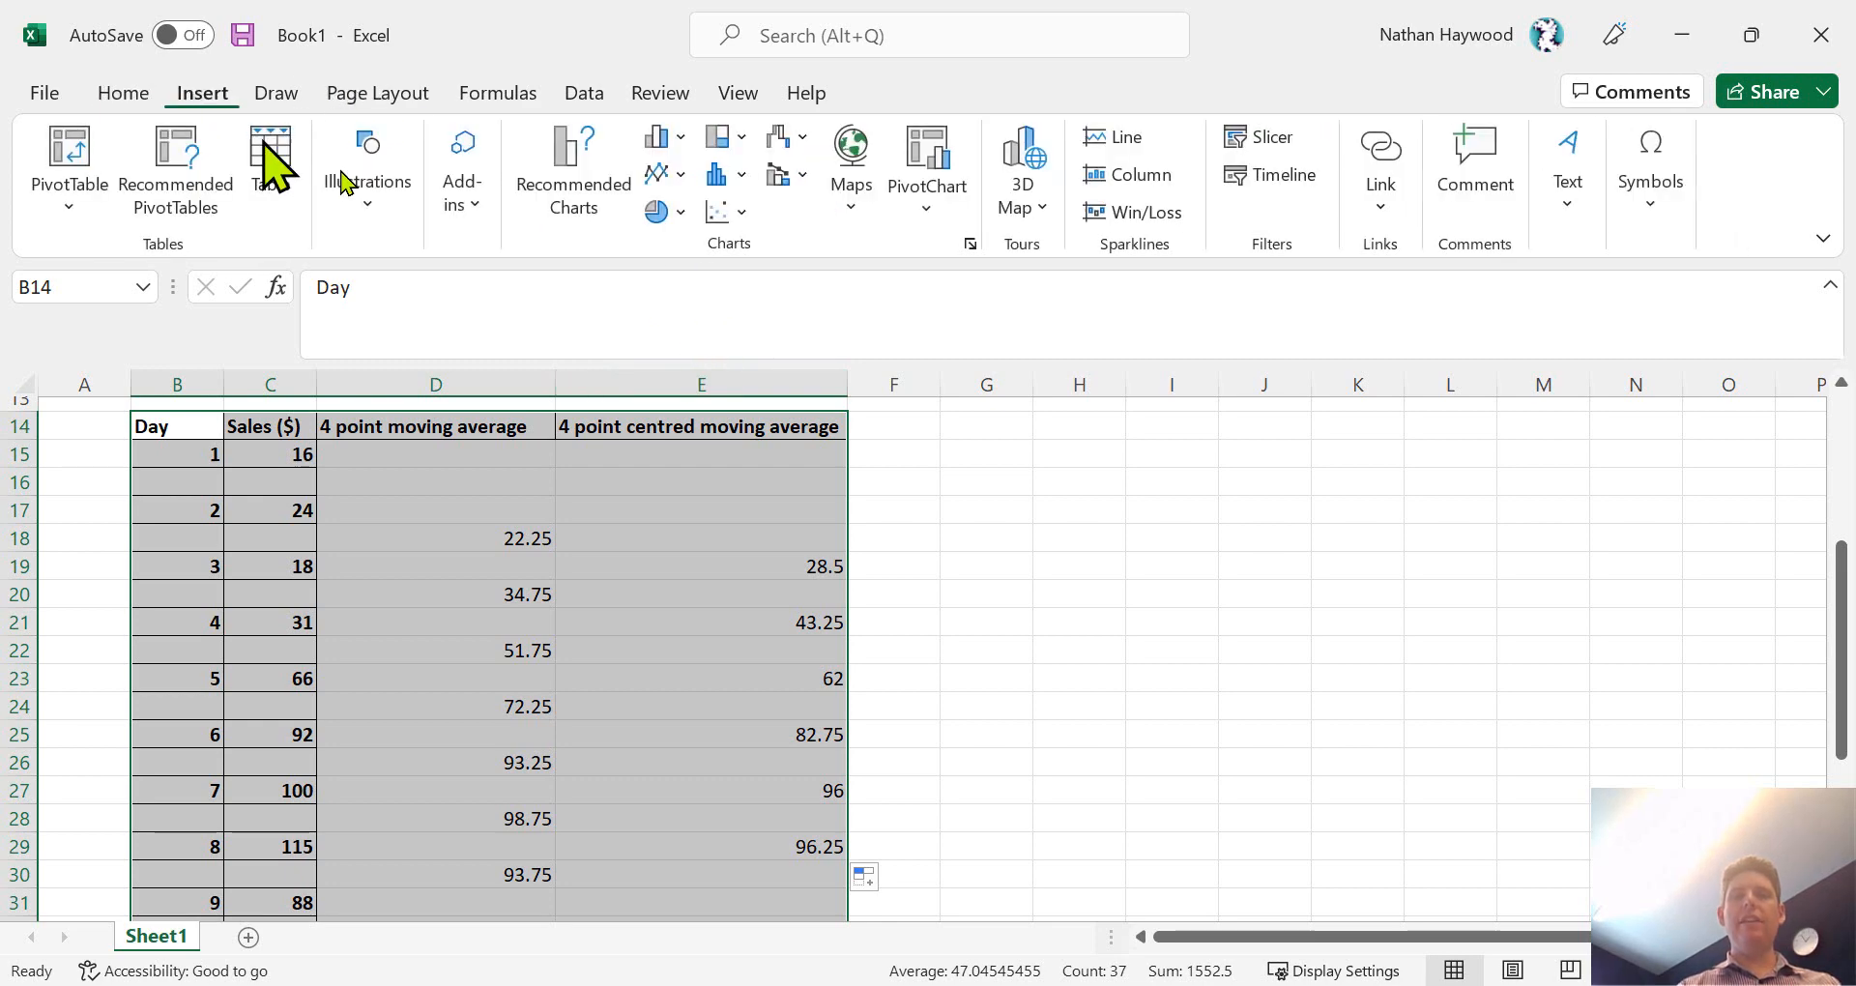
click(663, 175)
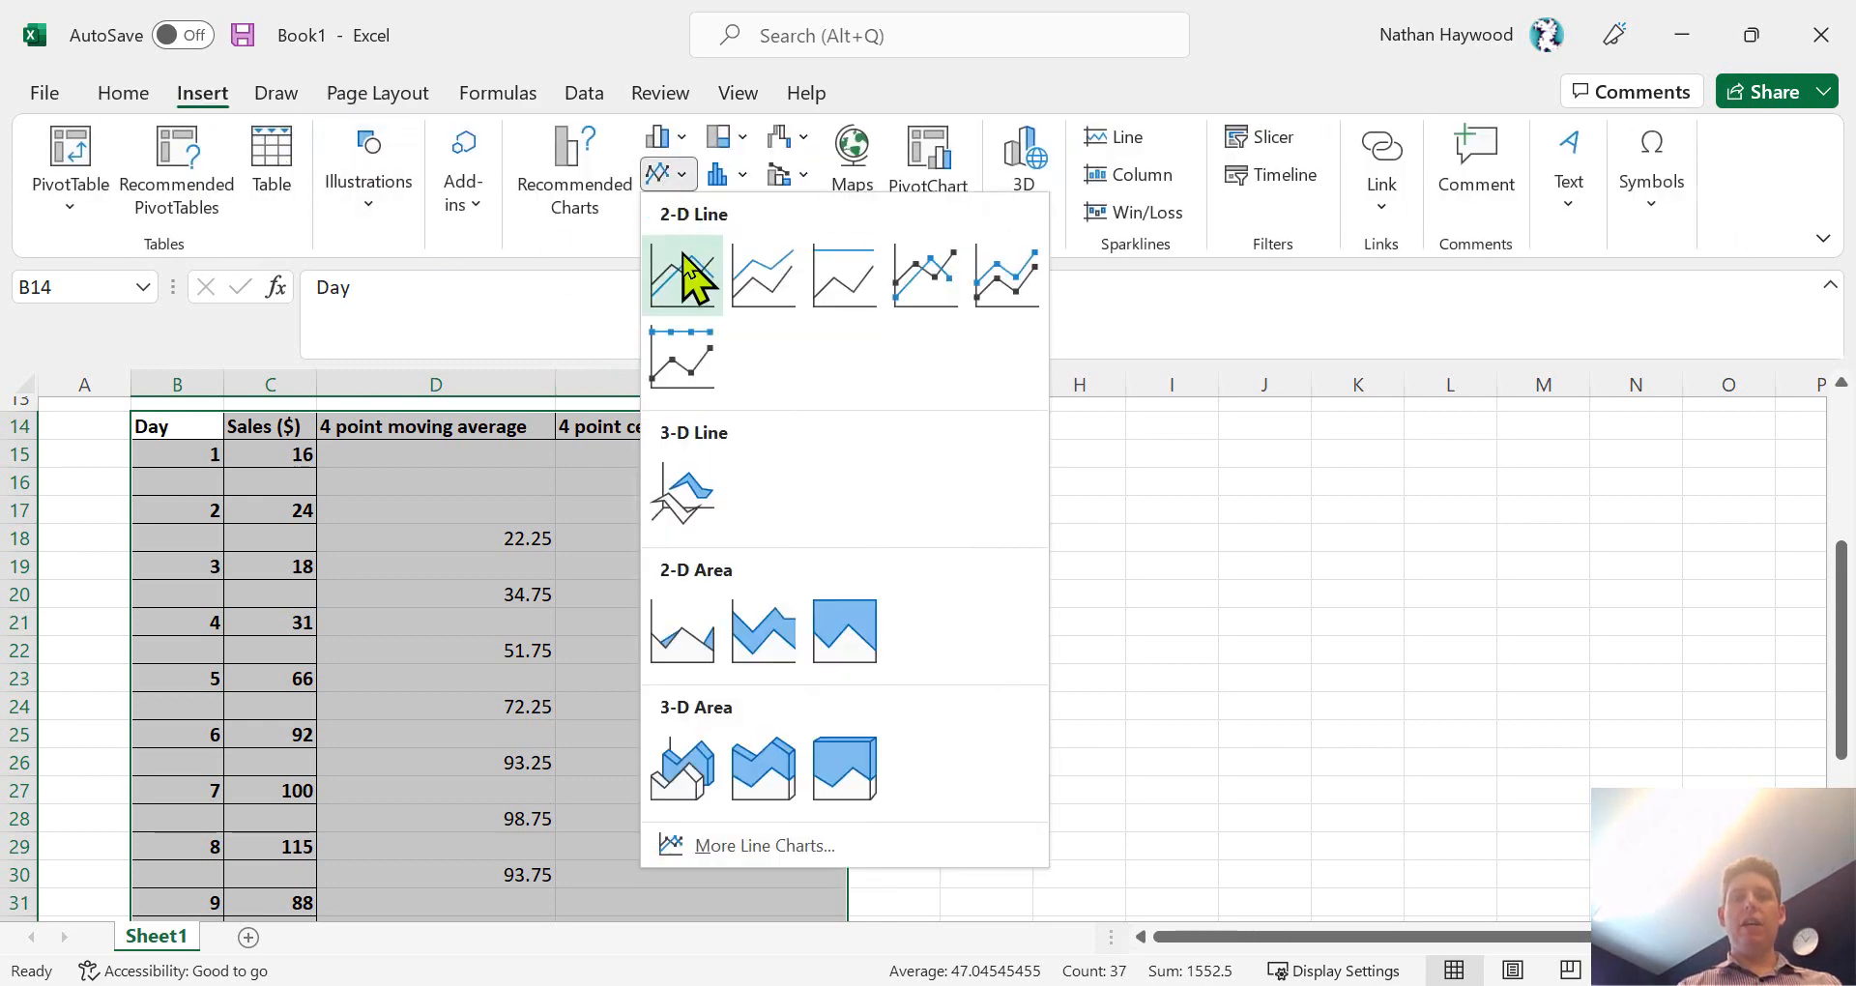
click(685, 275)
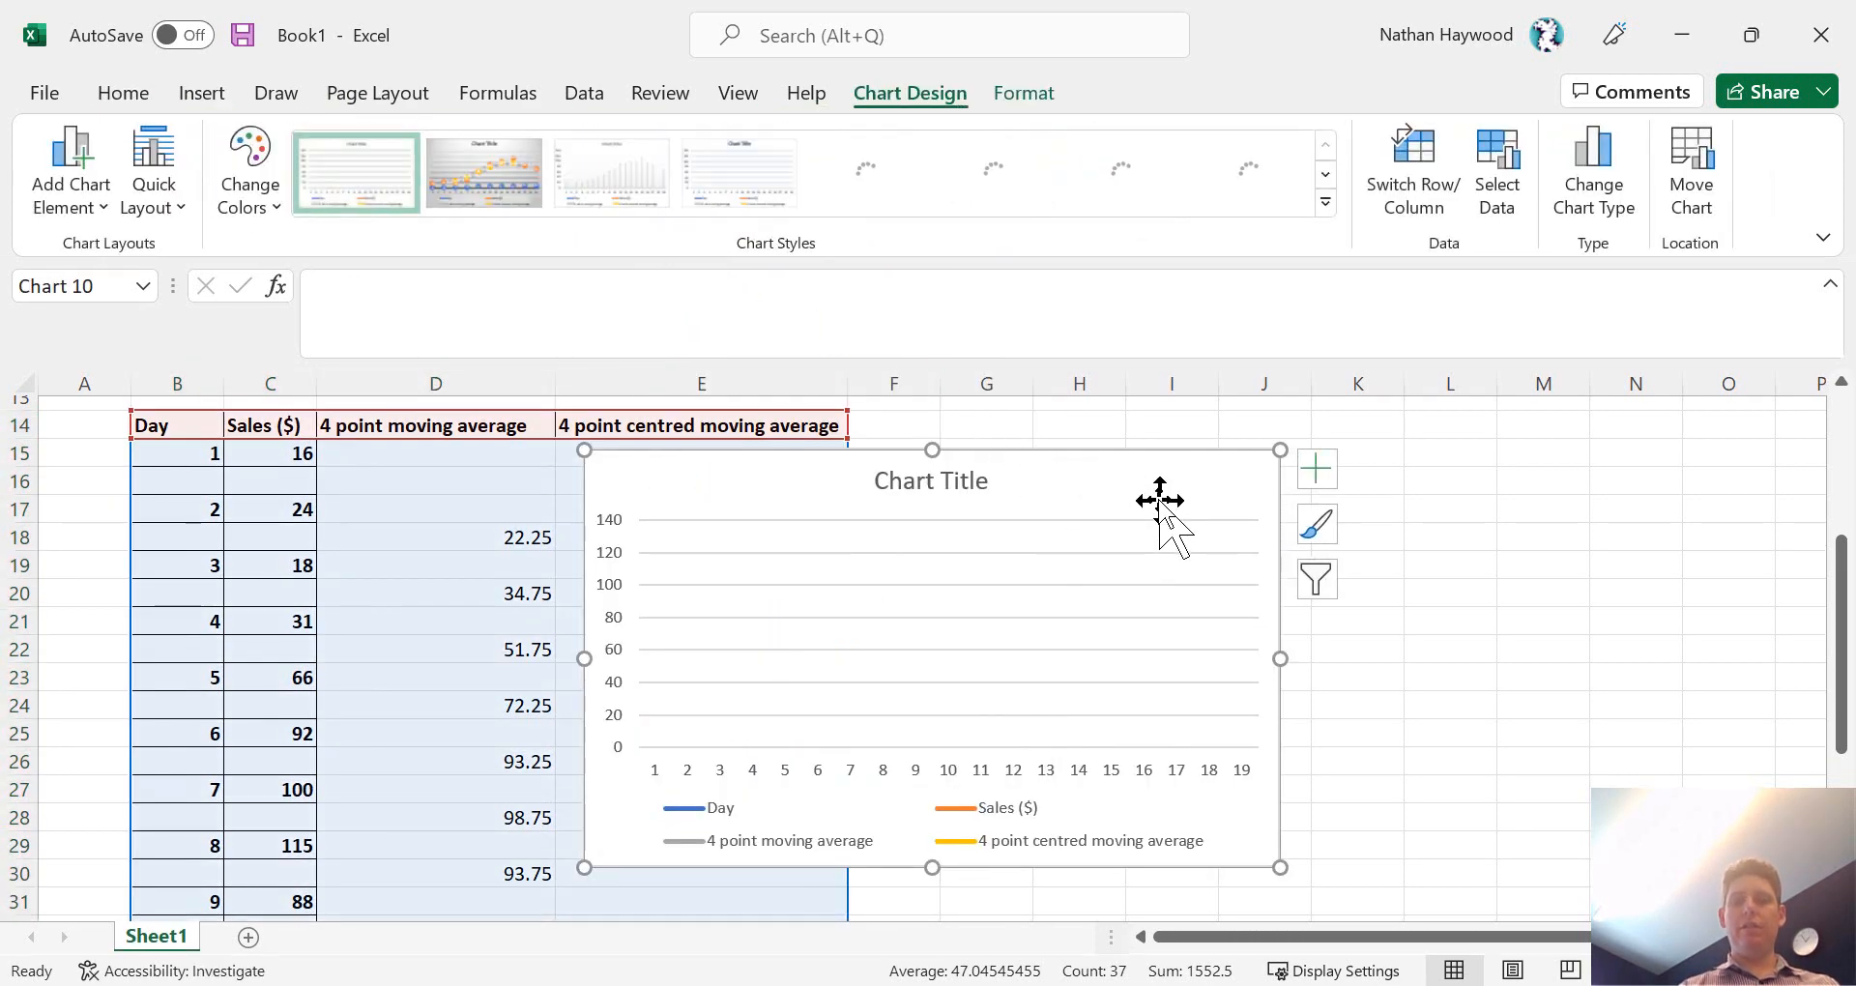
key(Delete)
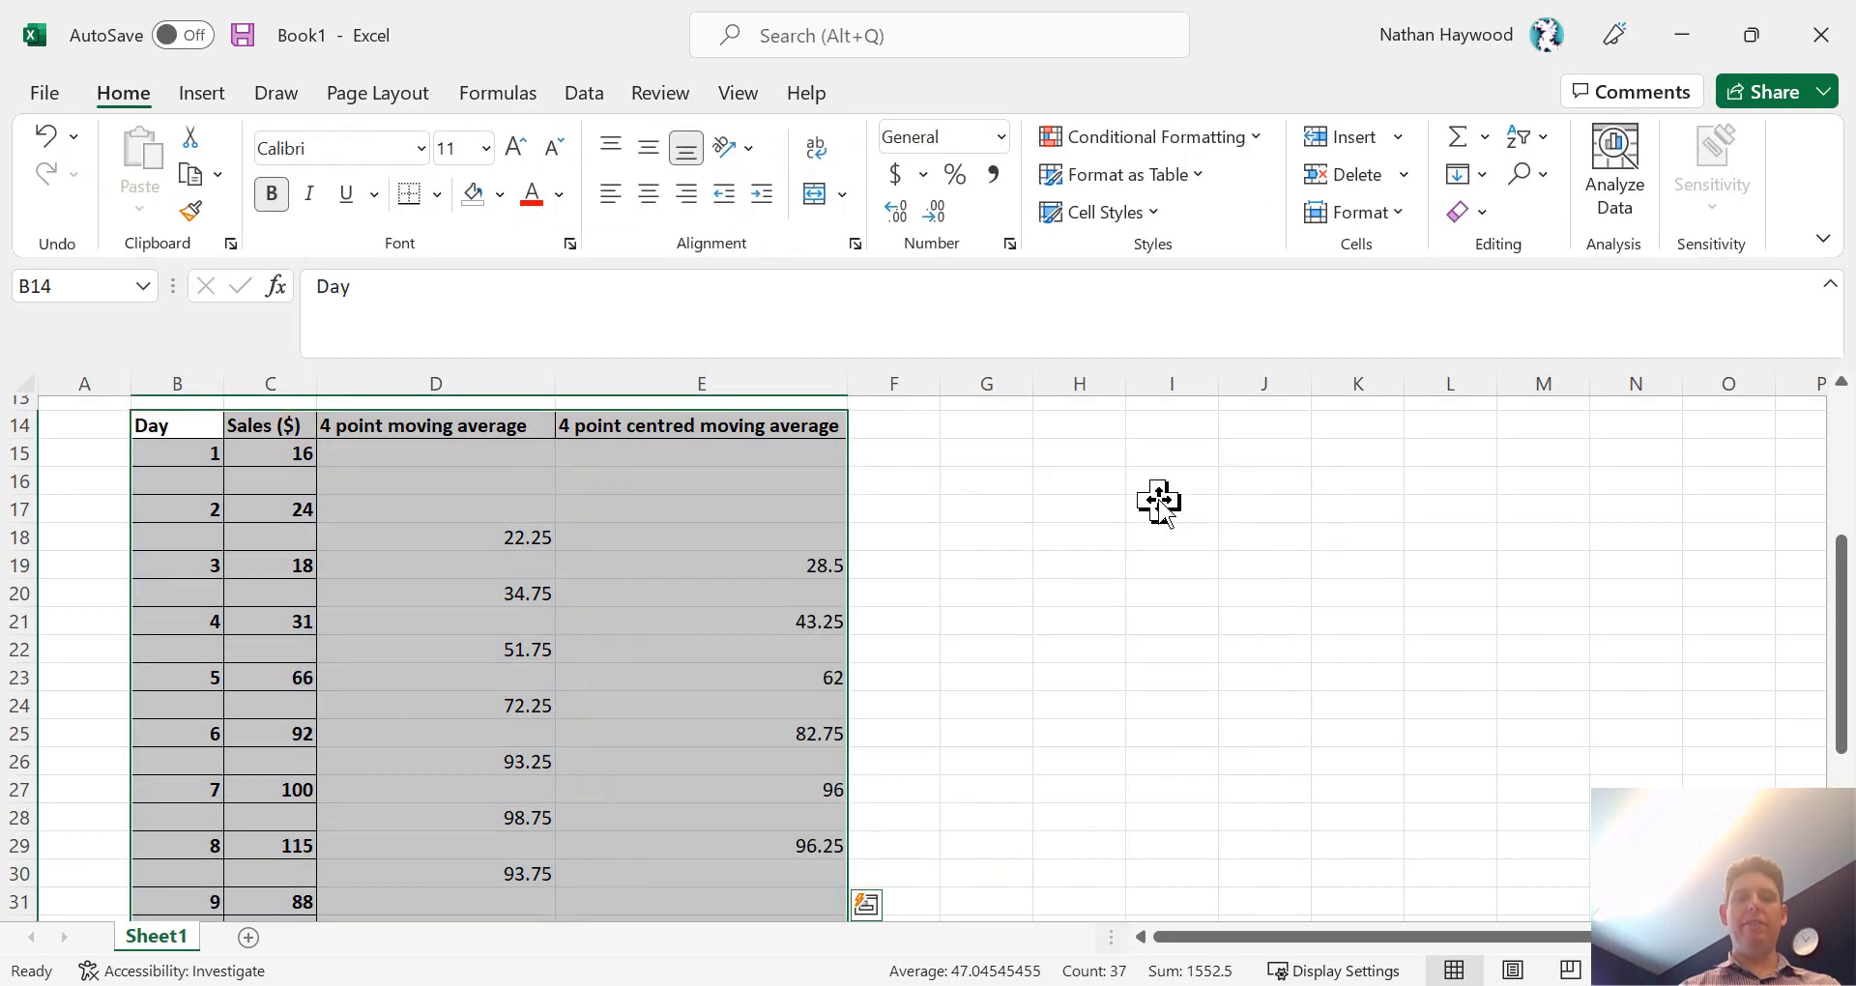
- Insert a markers-only scatter chart of the 4 point table B14:E33 and place it beside the table over columns H to O
click(201, 93)
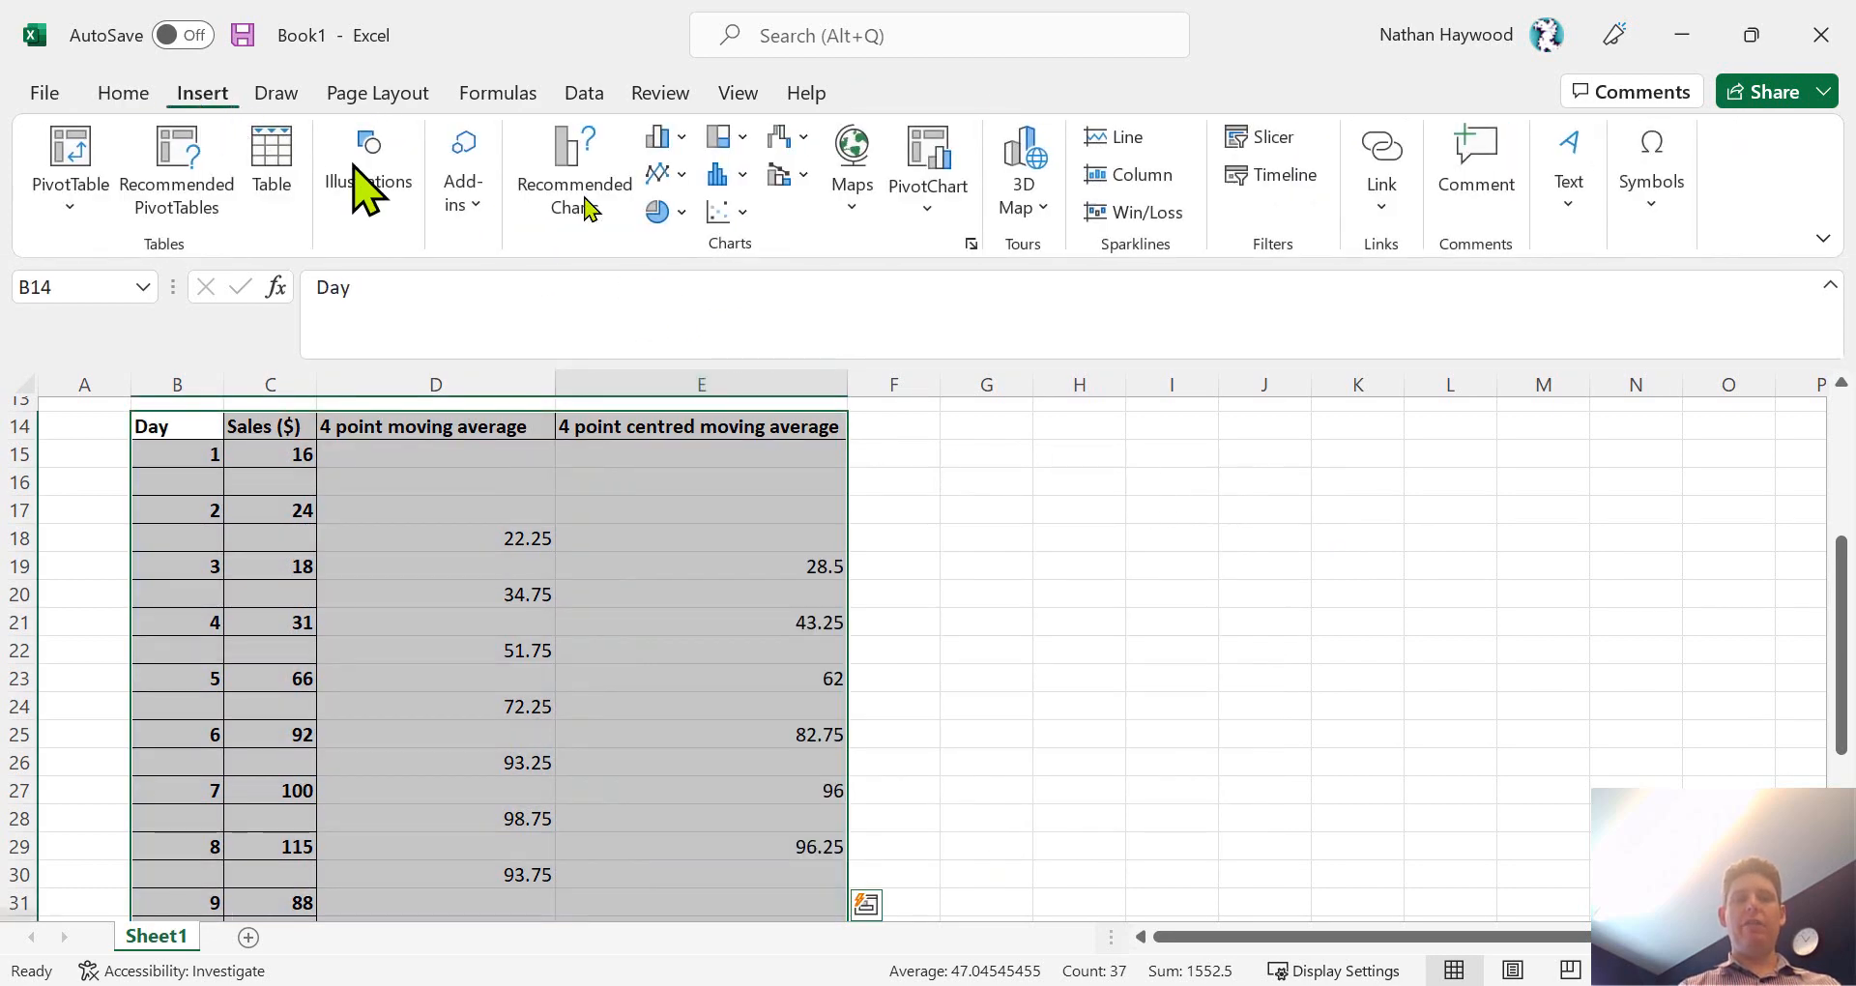
click(719, 211)
click(757, 301)
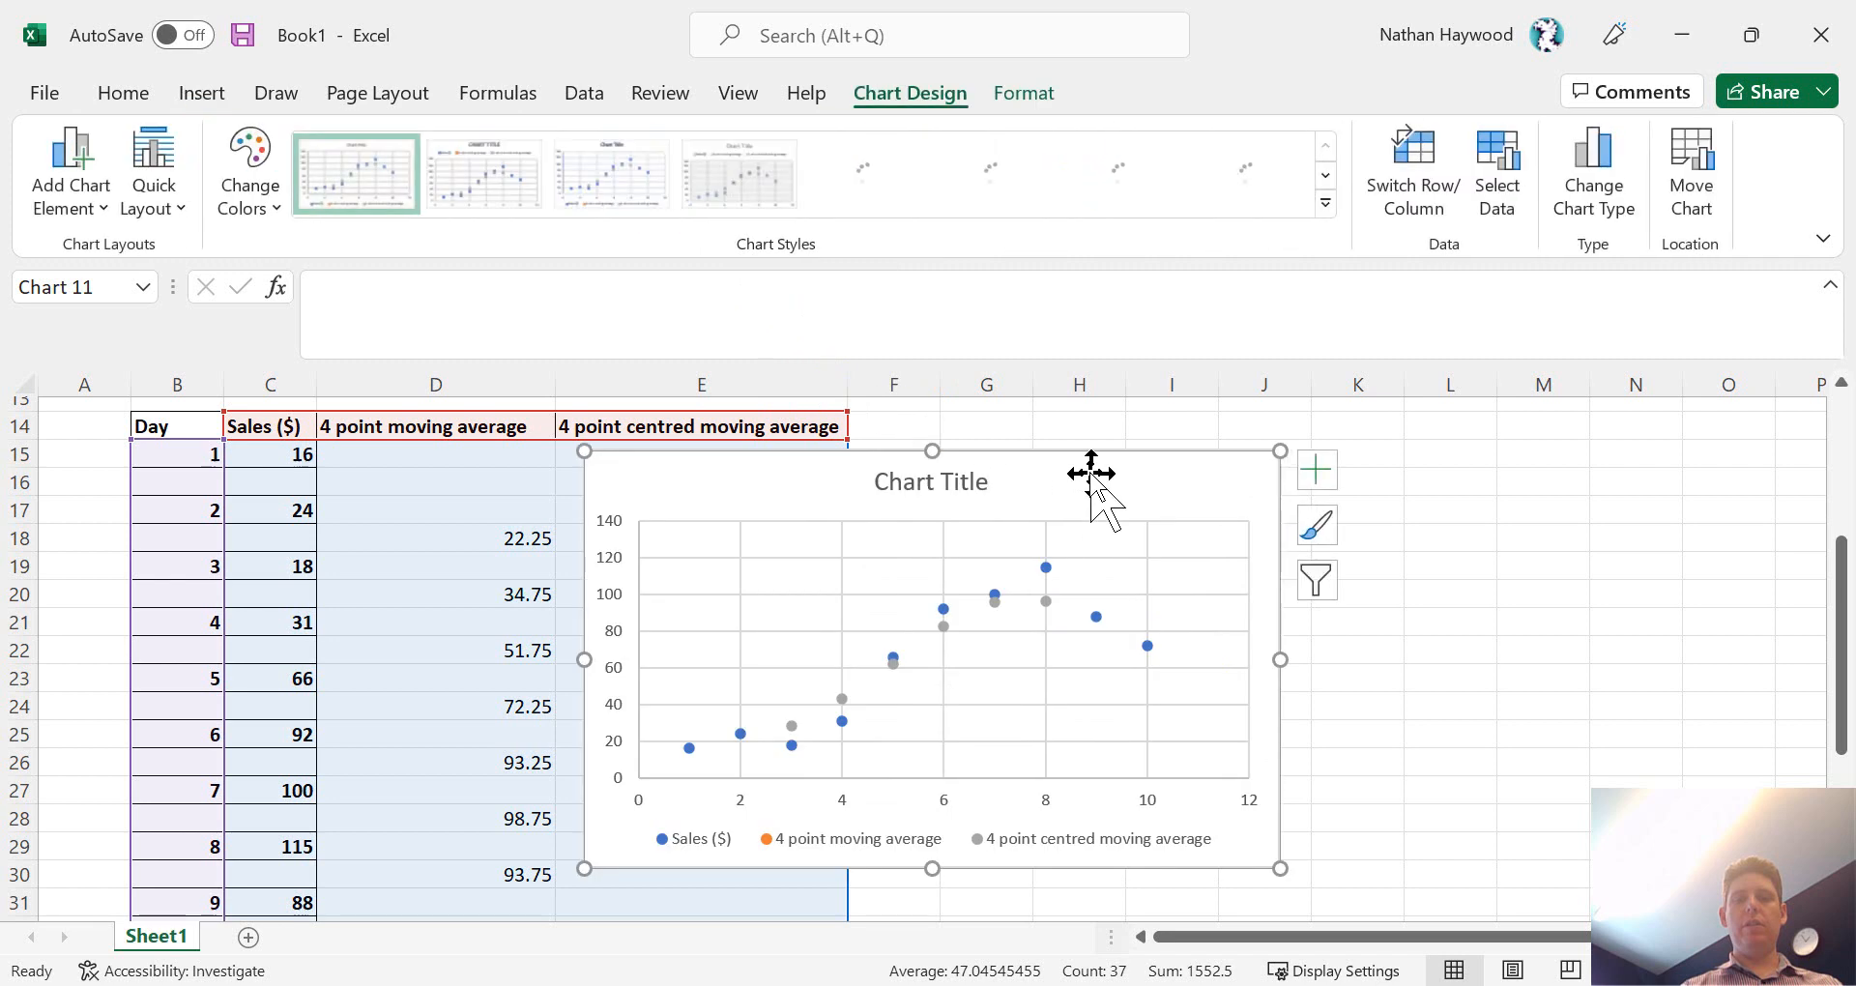
drag(1090, 477, 1307, 668)
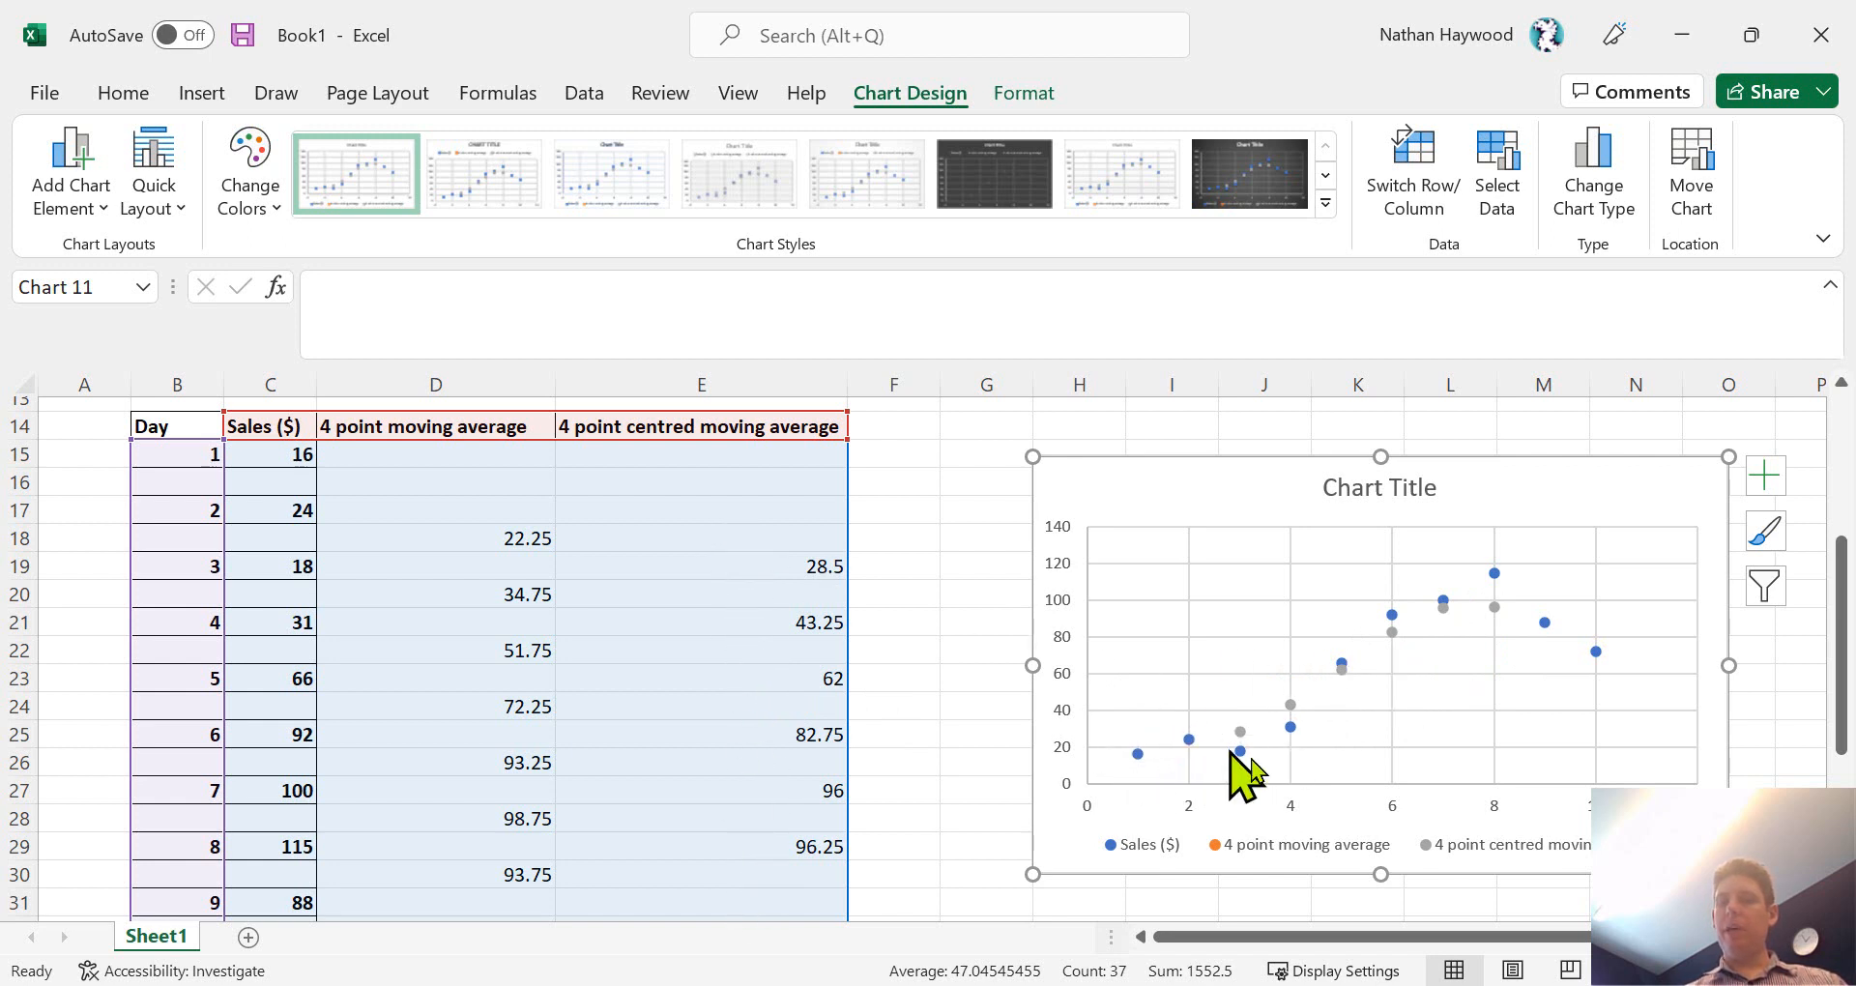
scroll(1383, 546, up, 4)
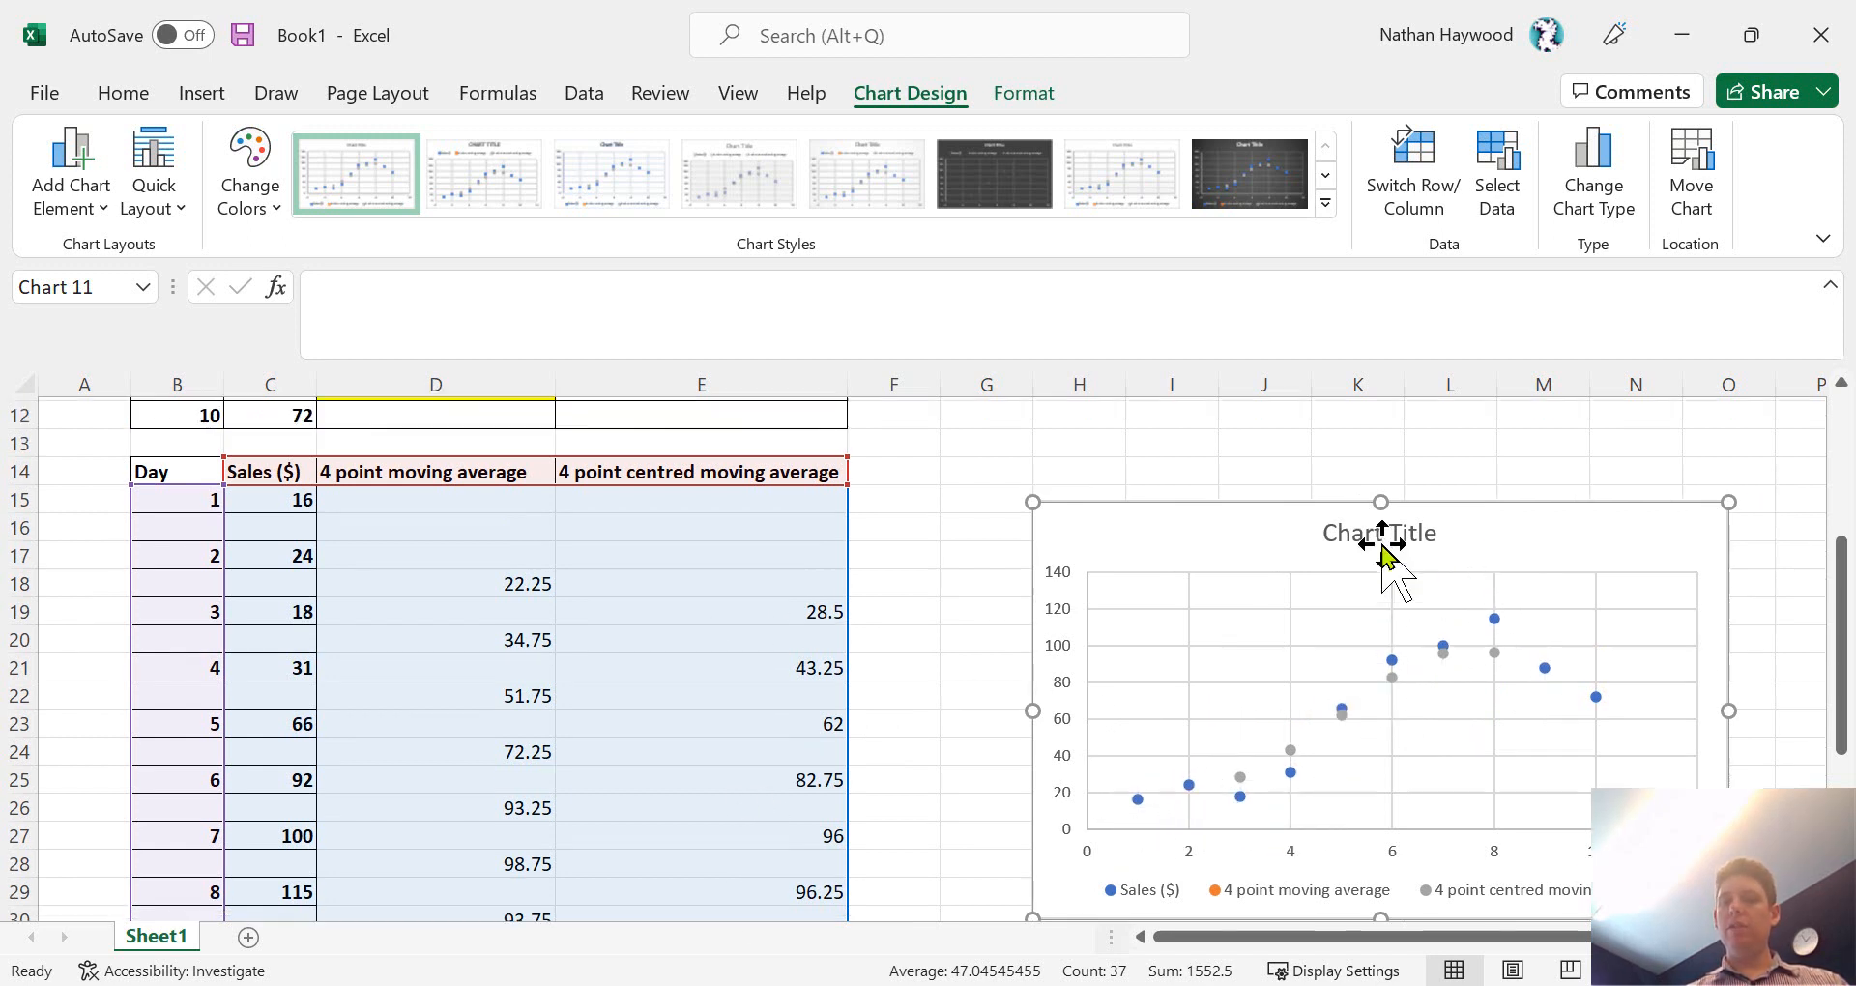
scroll(1382, 547, down, 5)
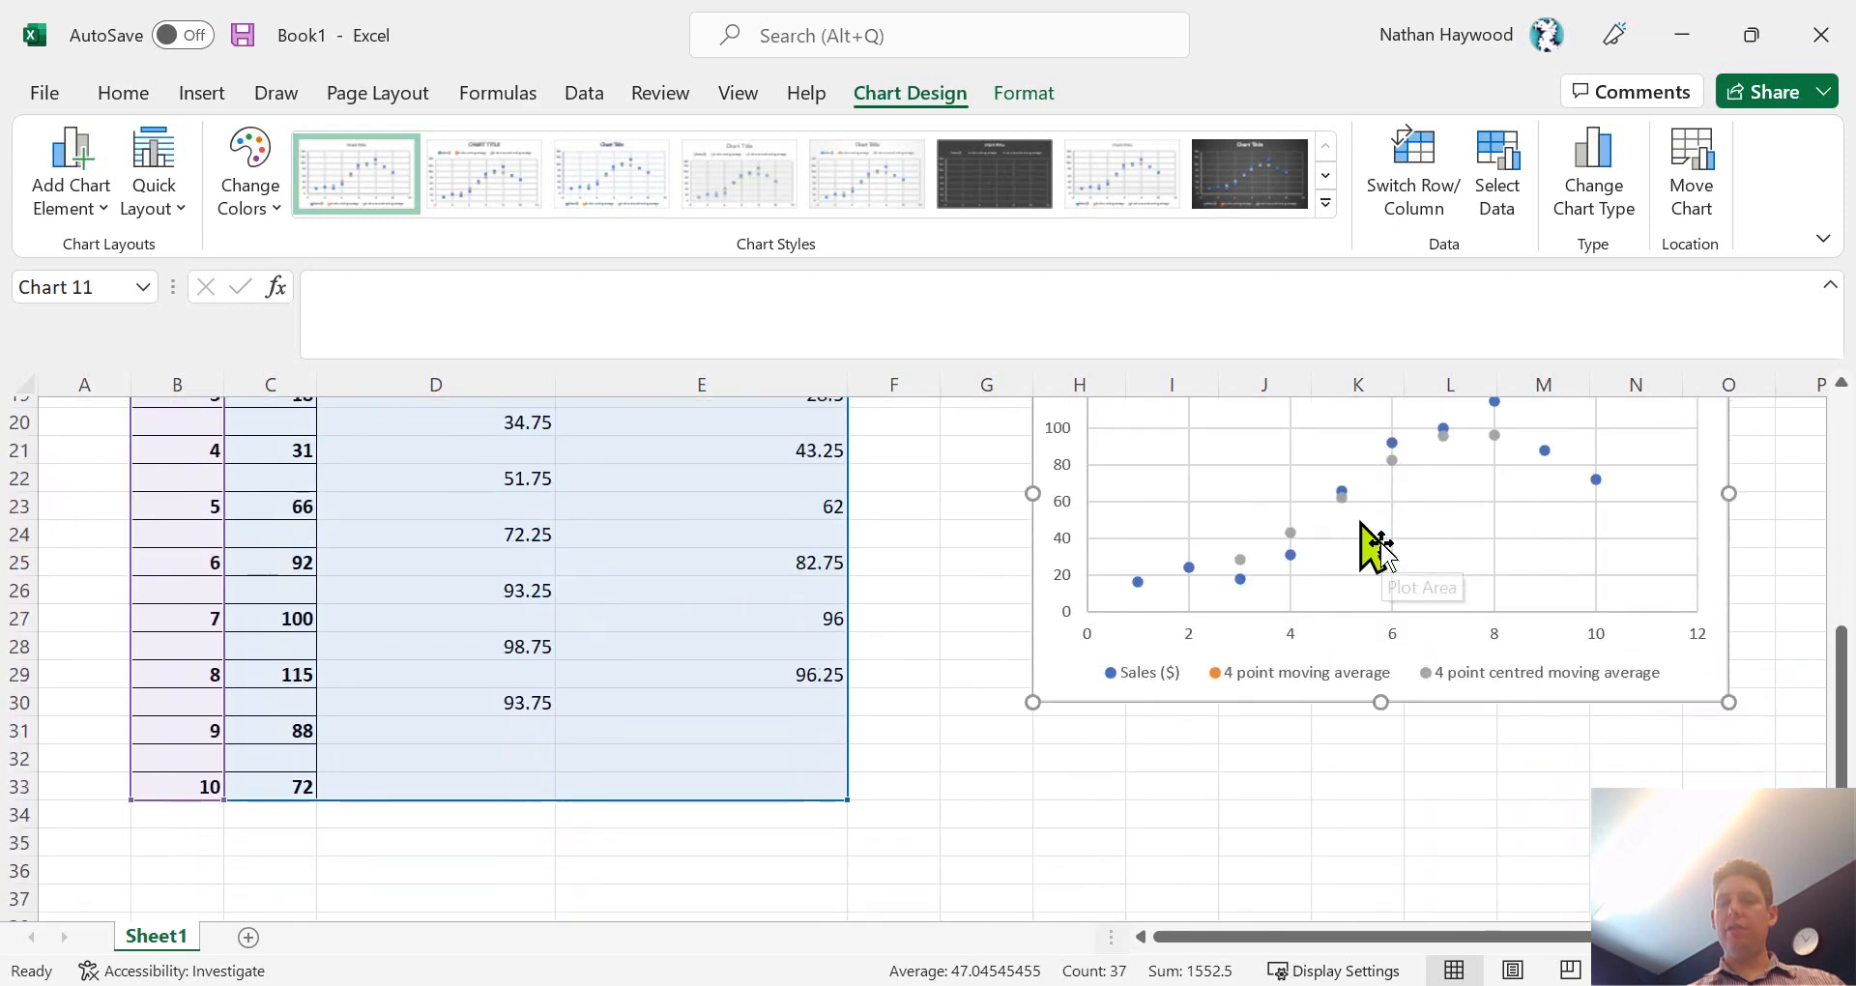
scroll(1383, 546, up, 1)
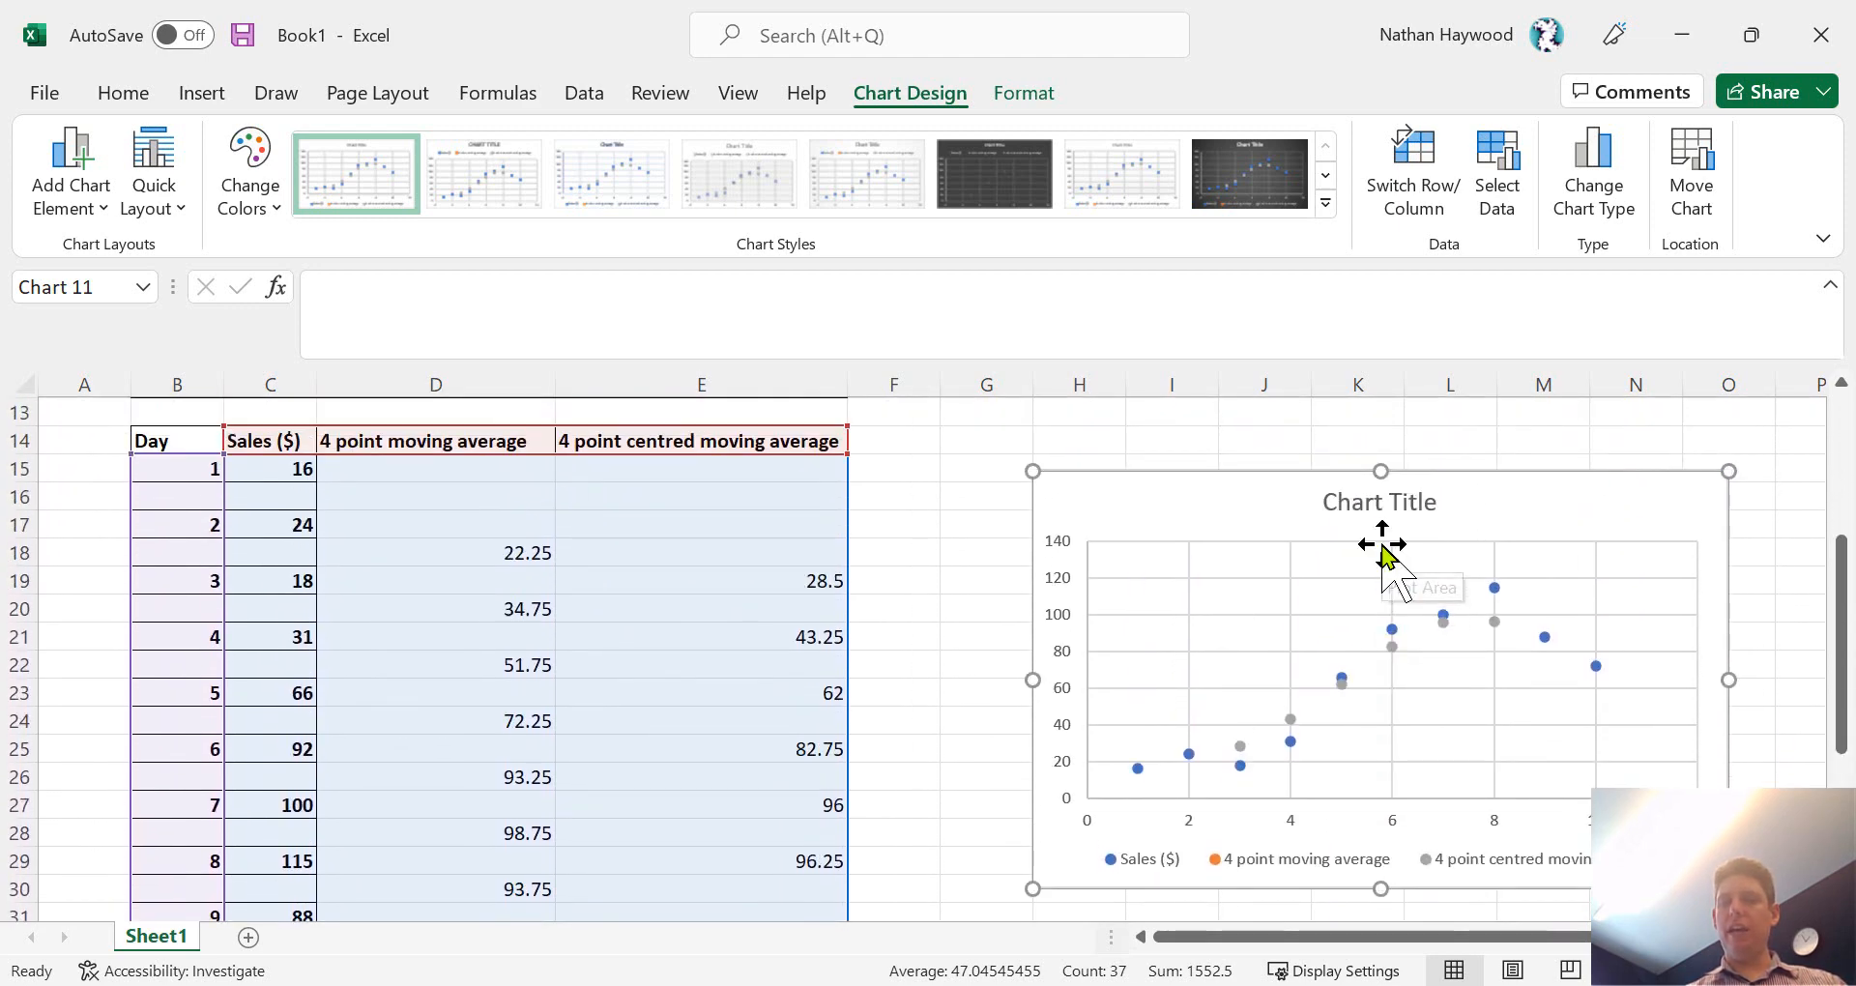